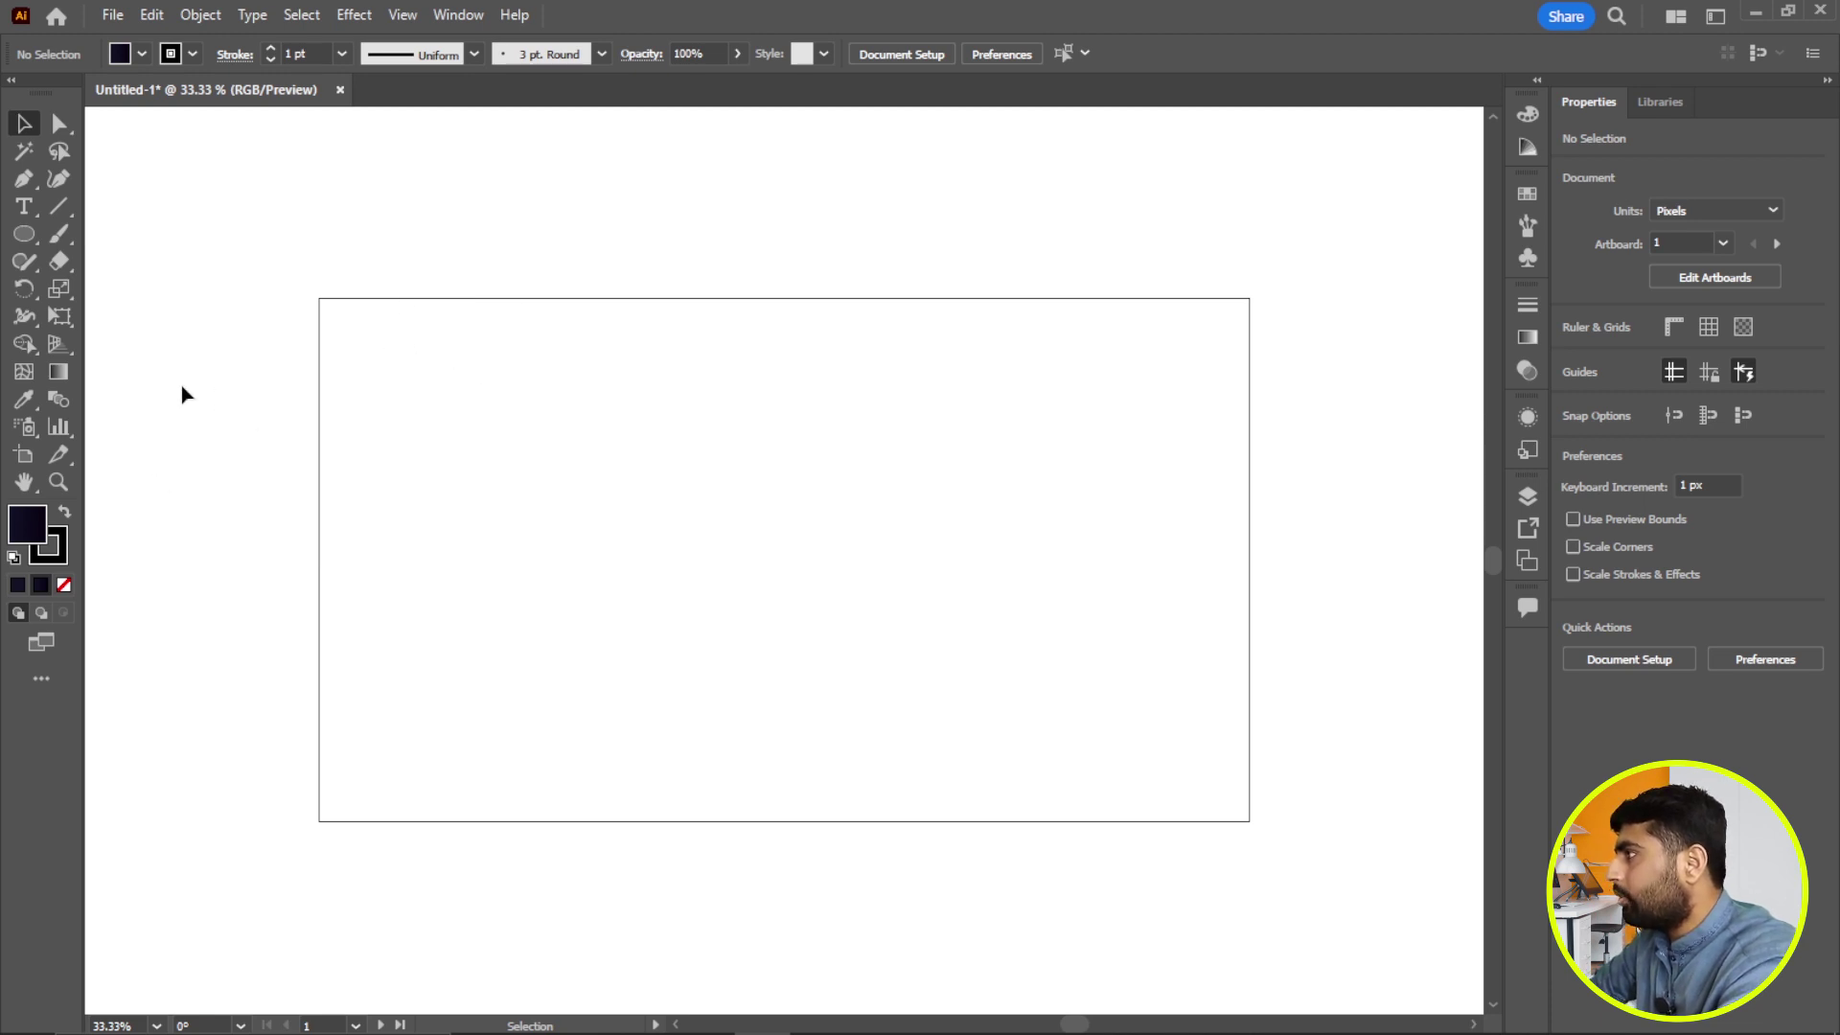
# Step: Draw a 1920 × 1080 px rectangle centred on the artboard and begin choosing a near-black 161414 fill
pyautogui.click(24, 234)
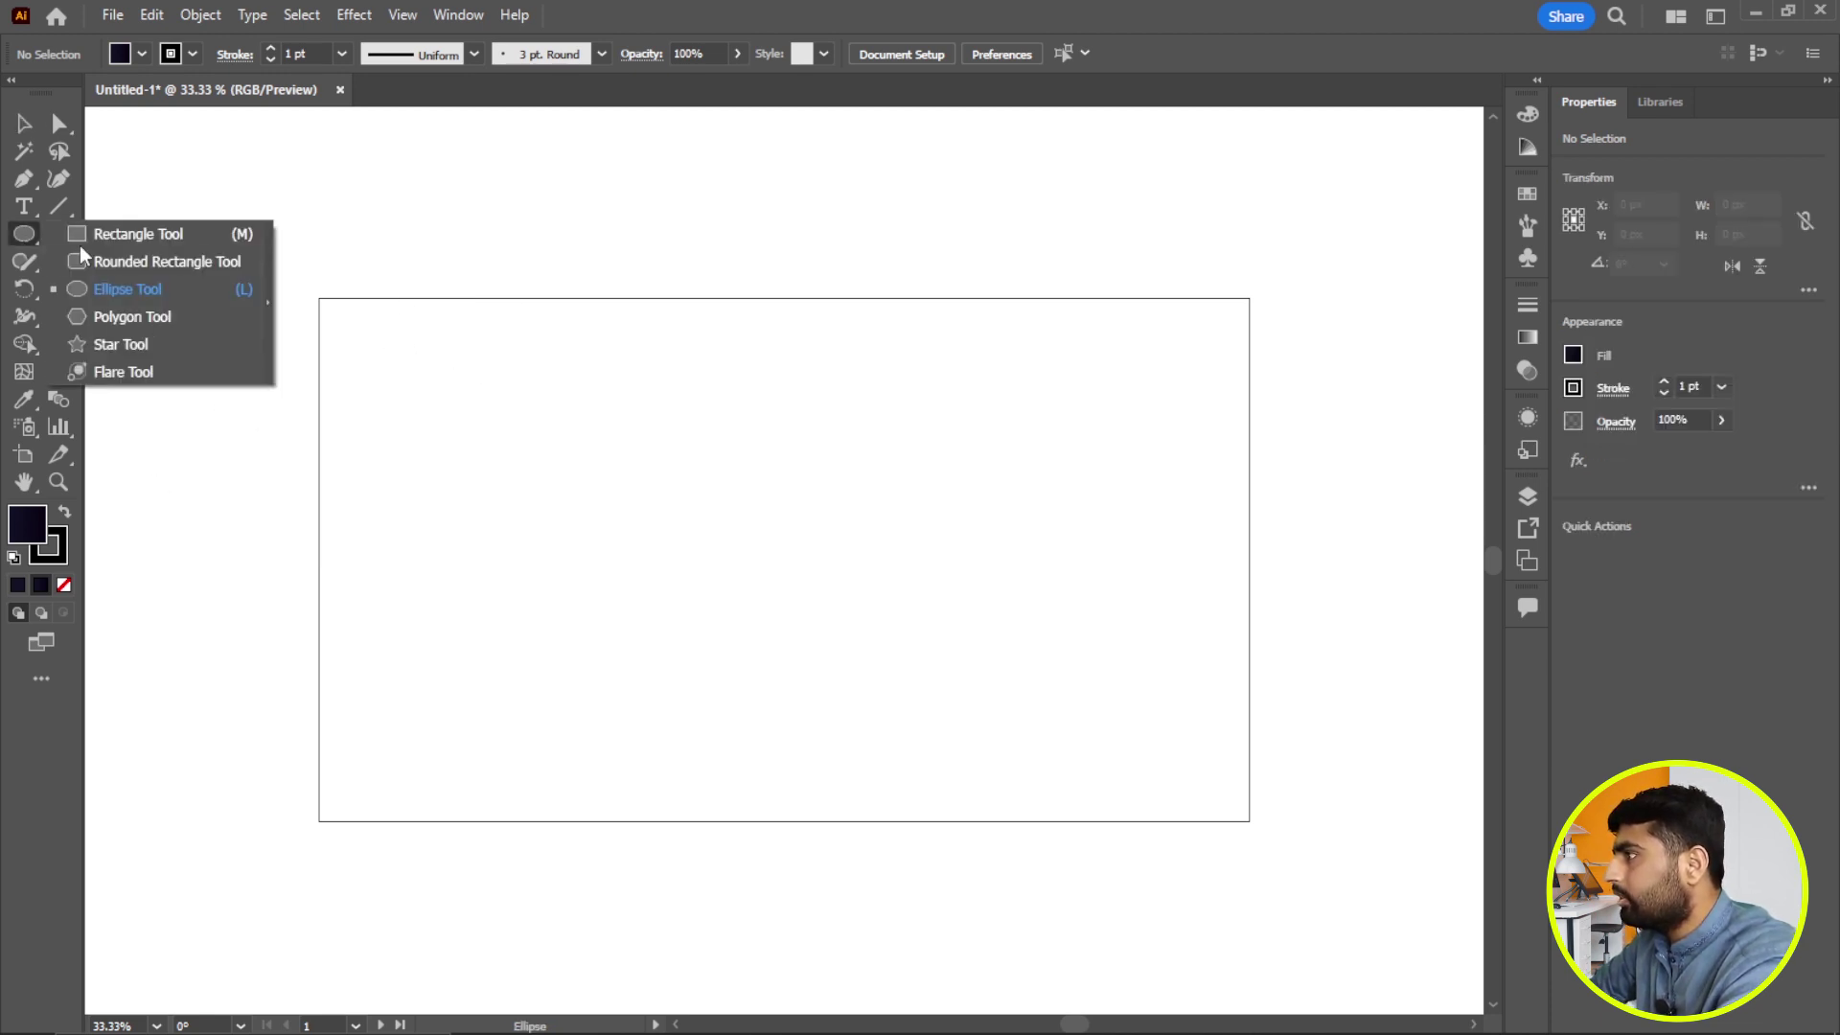
pyautogui.click(153, 237)
pyautogui.click(388, 367)
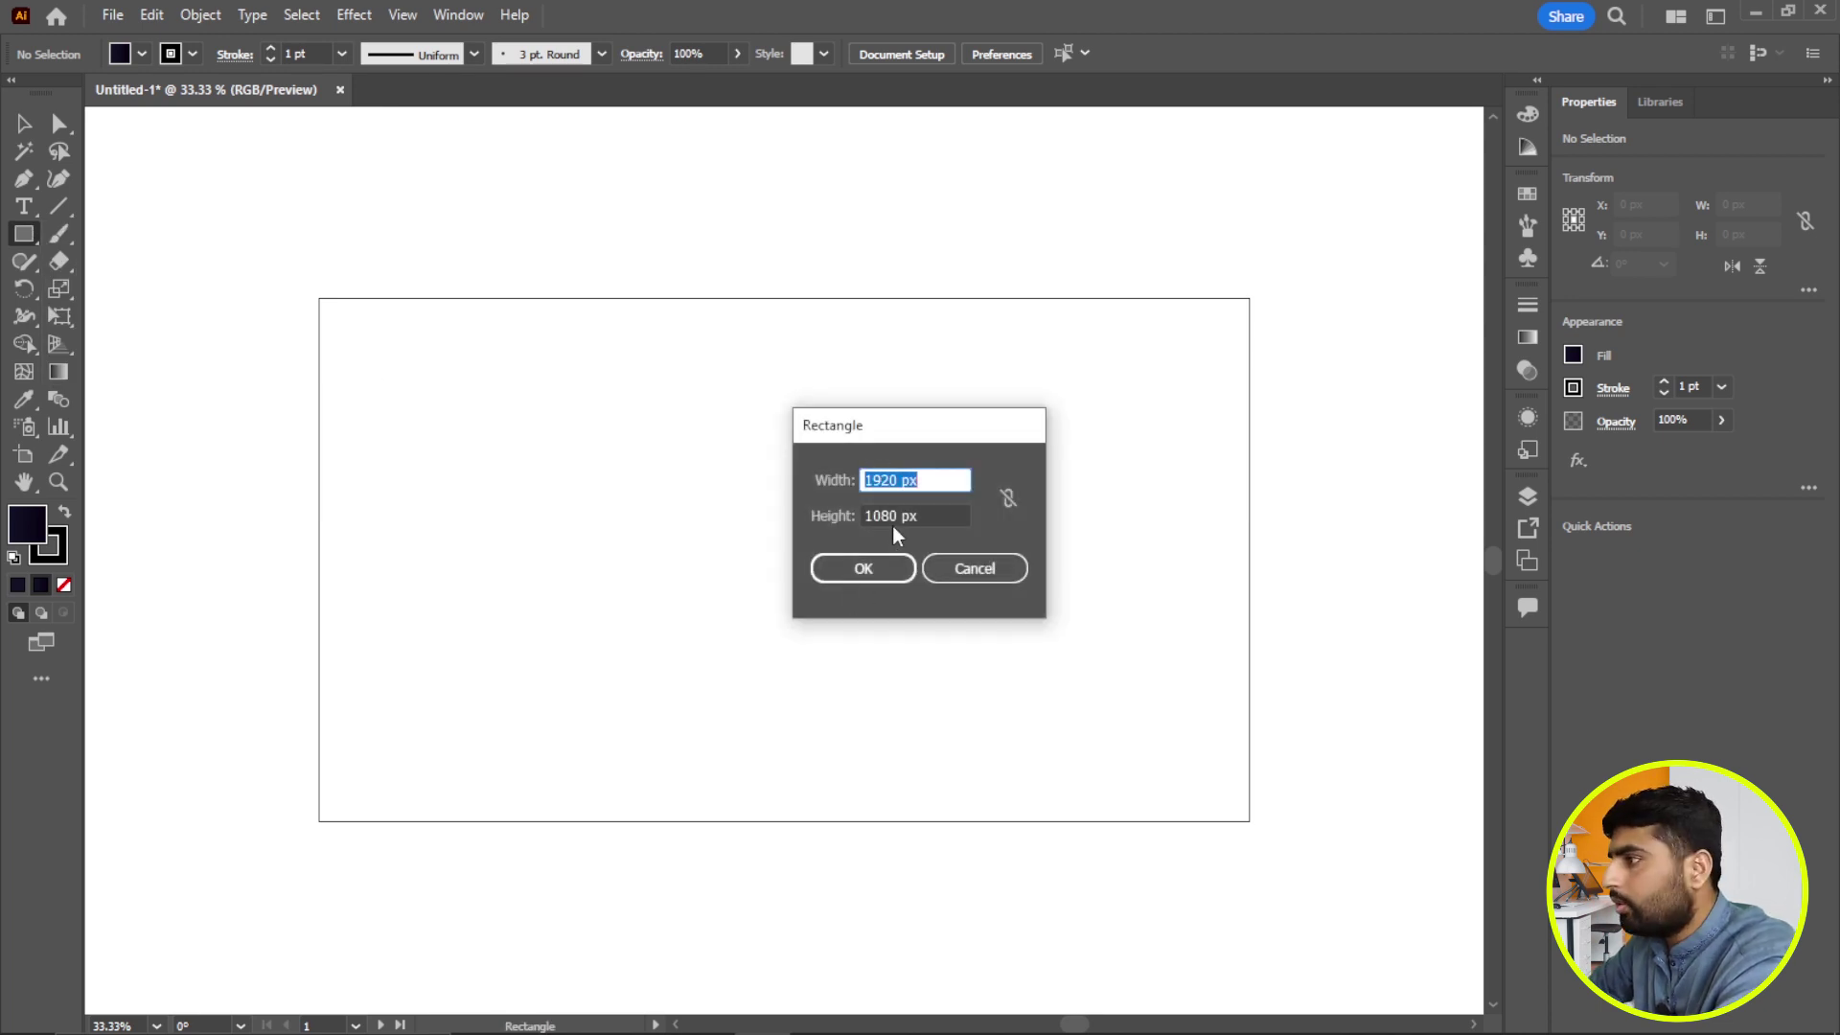
pyautogui.click(872, 567)
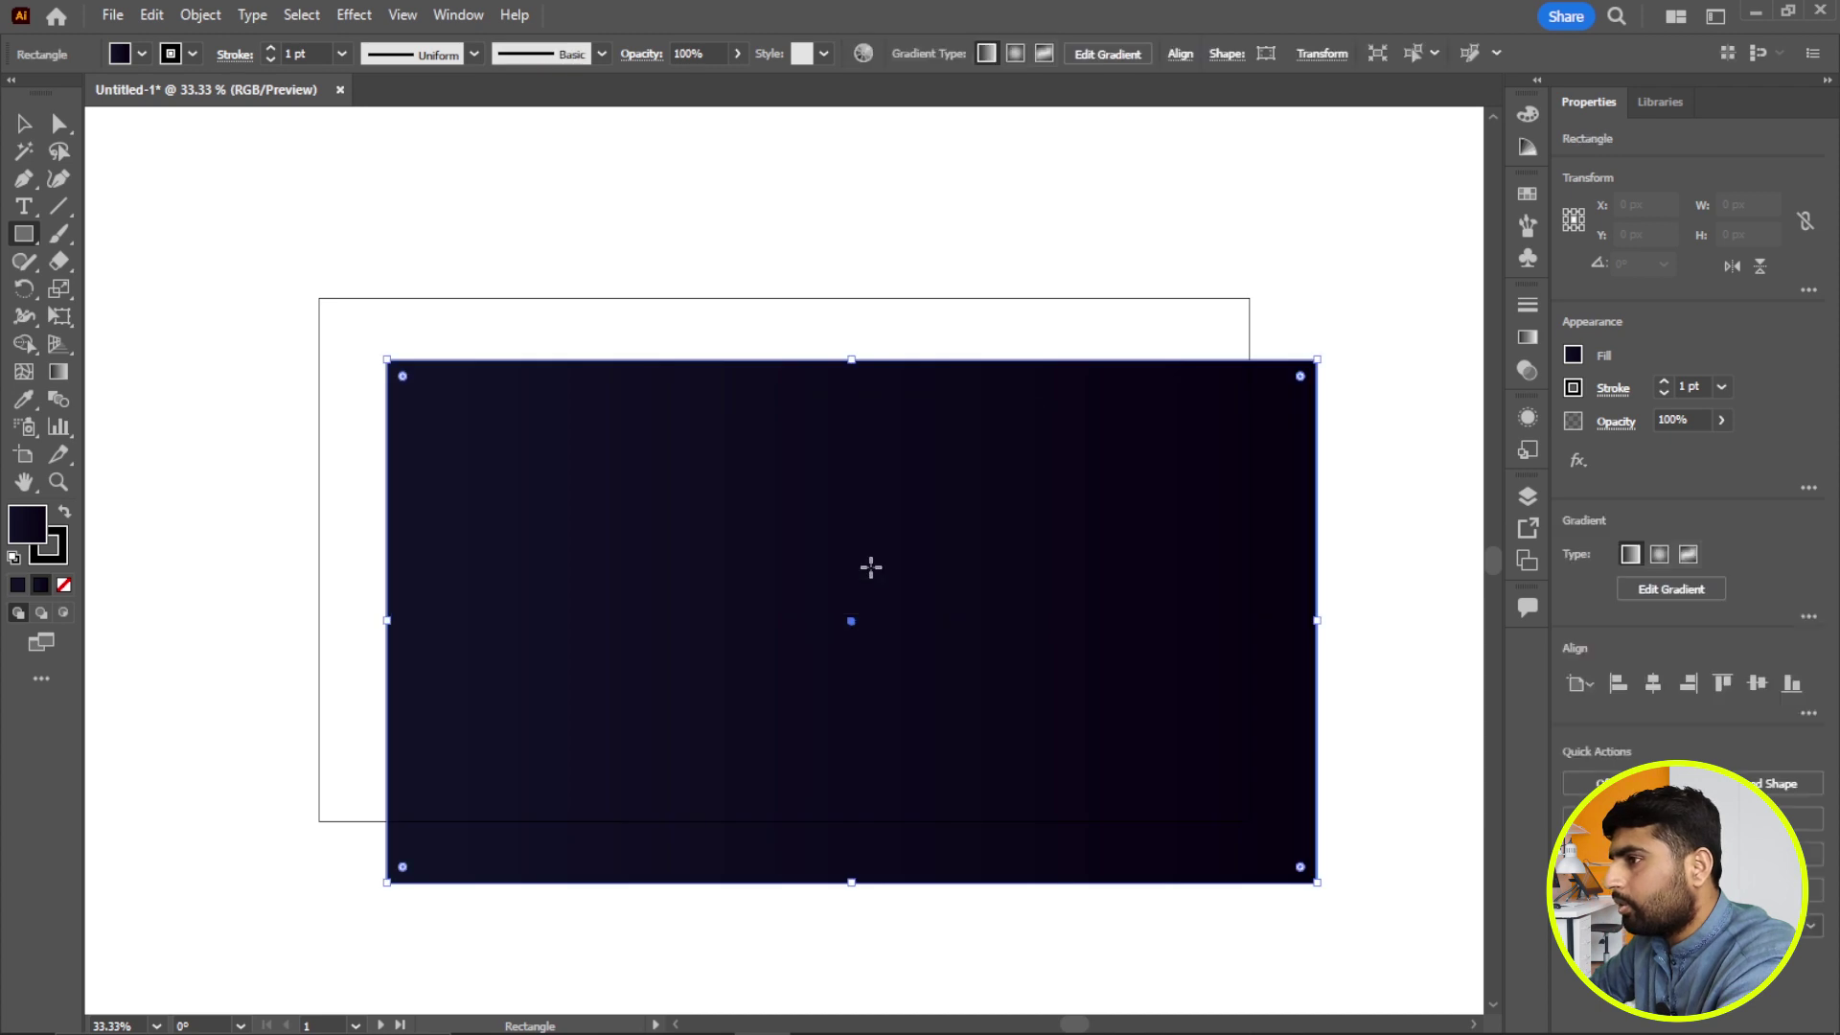
pyautogui.click(1658, 692)
pyautogui.click(1756, 685)
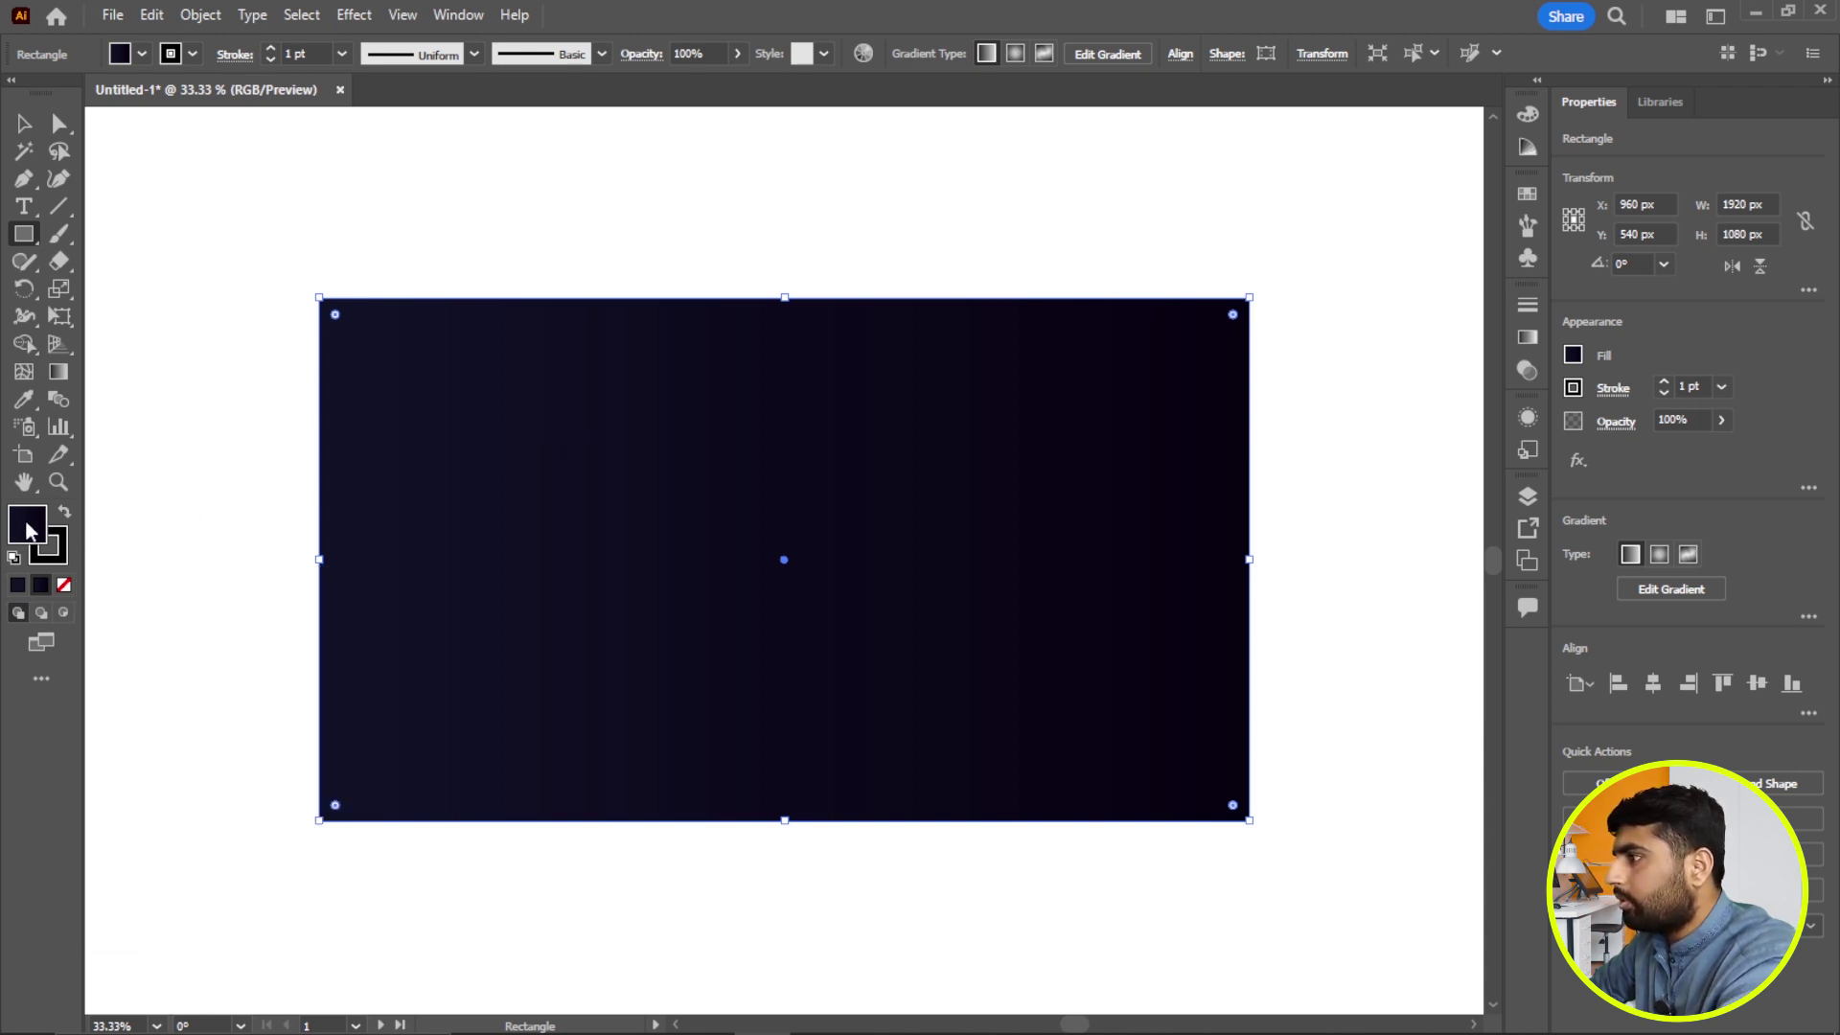
pyautogui.doubleClick(27, 525)
pyautogui.click(643, 642)
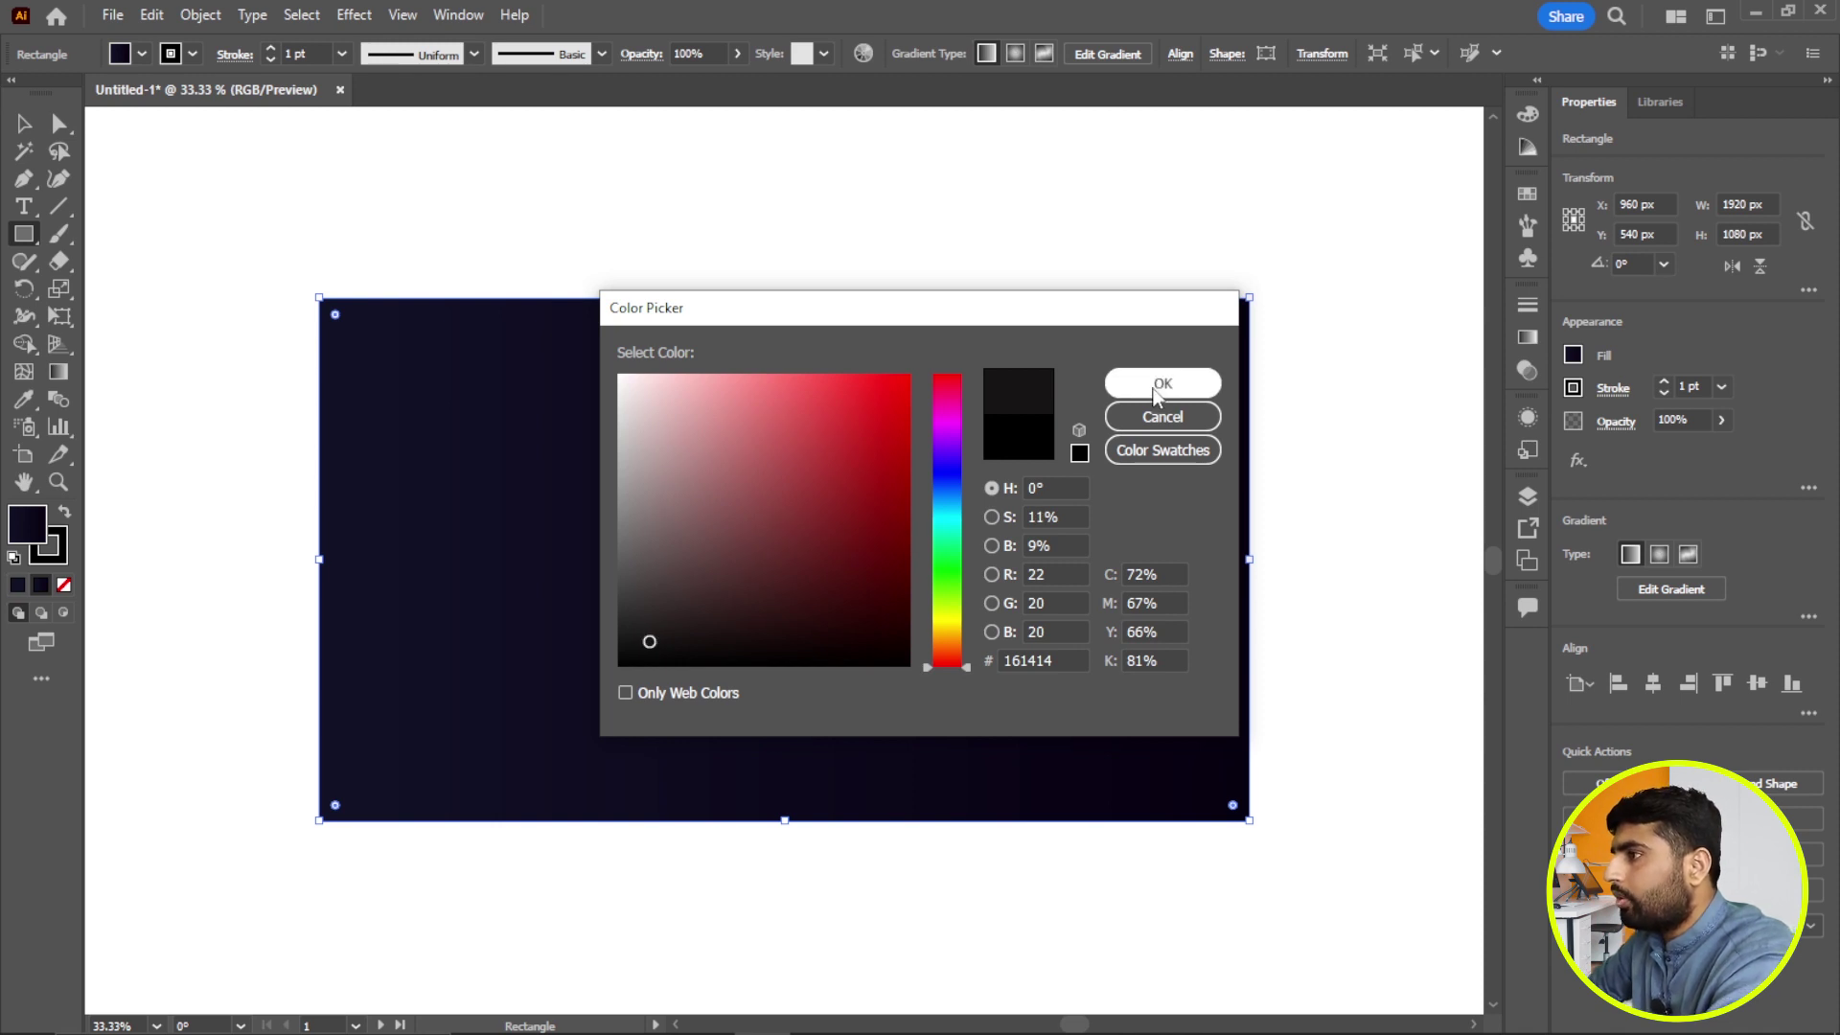
# Step: Apply the near-black grey 161414 fill and save it as a global swatch
pyautogui.click(1161, 383)
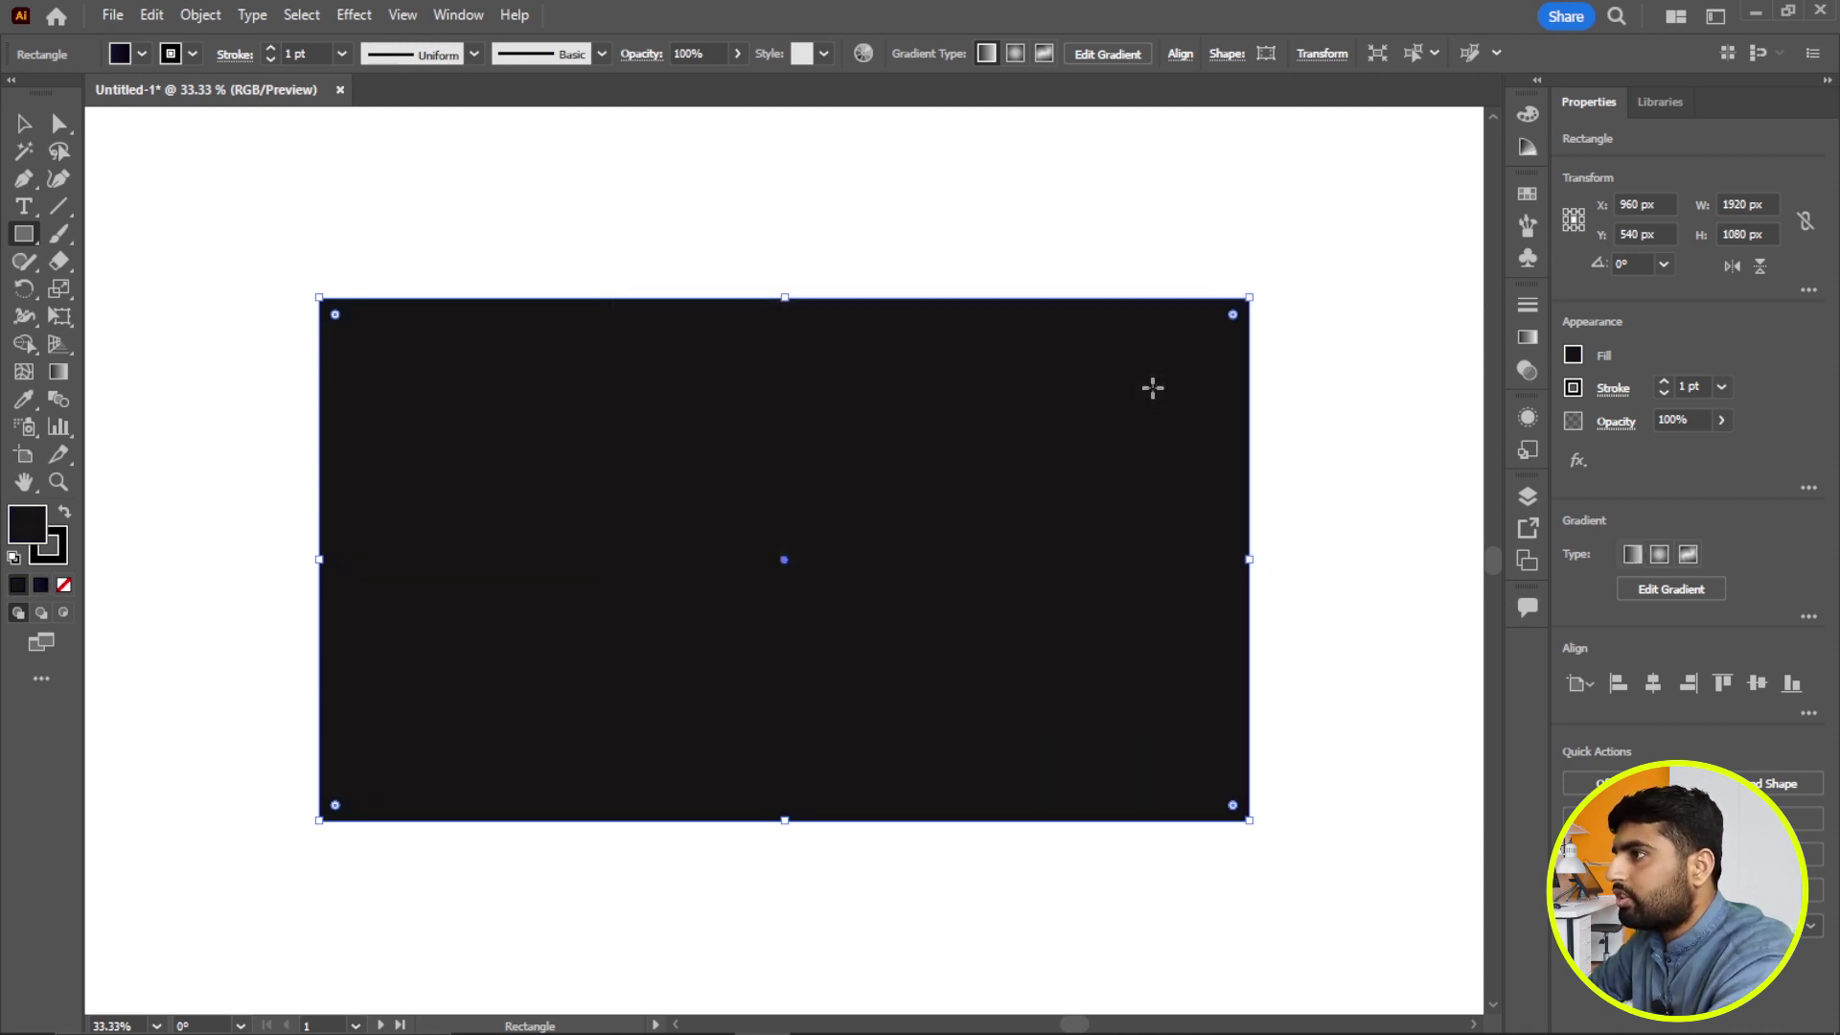
pyautogui.click(1526, 195)
pyautogui.click(1434, 317)
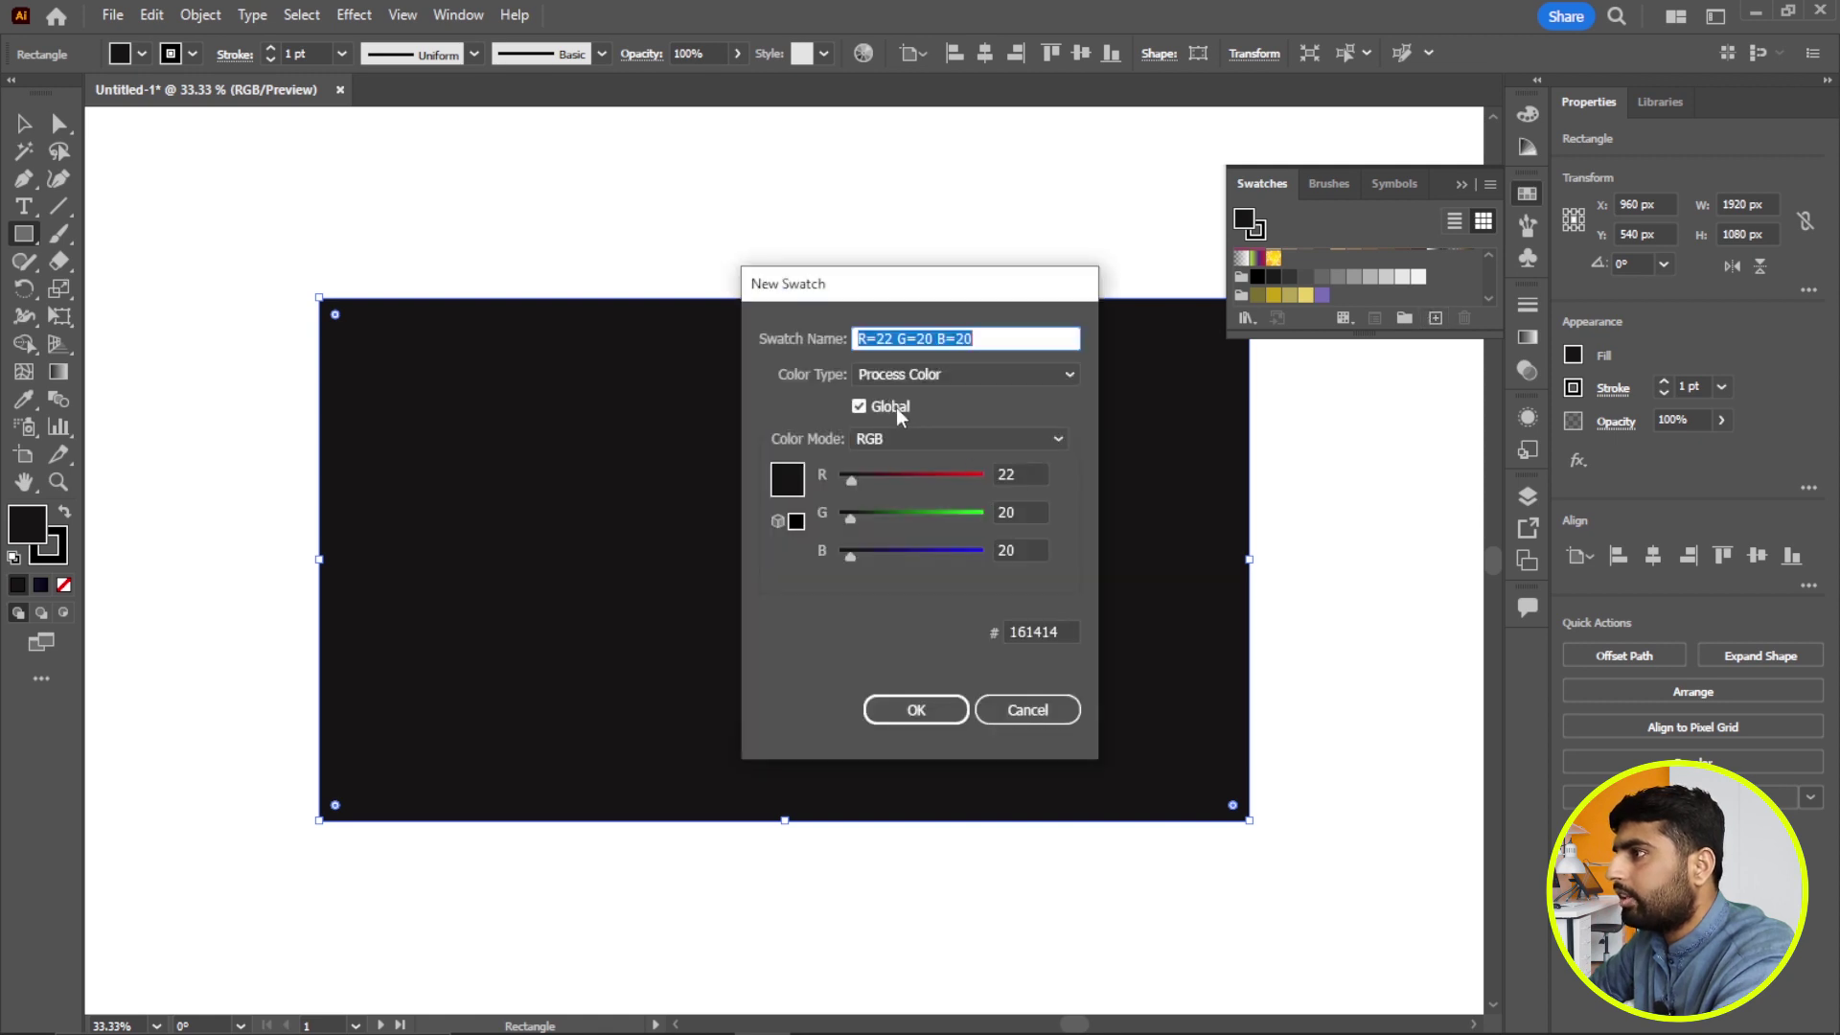
pyautogui.click(916, 709)
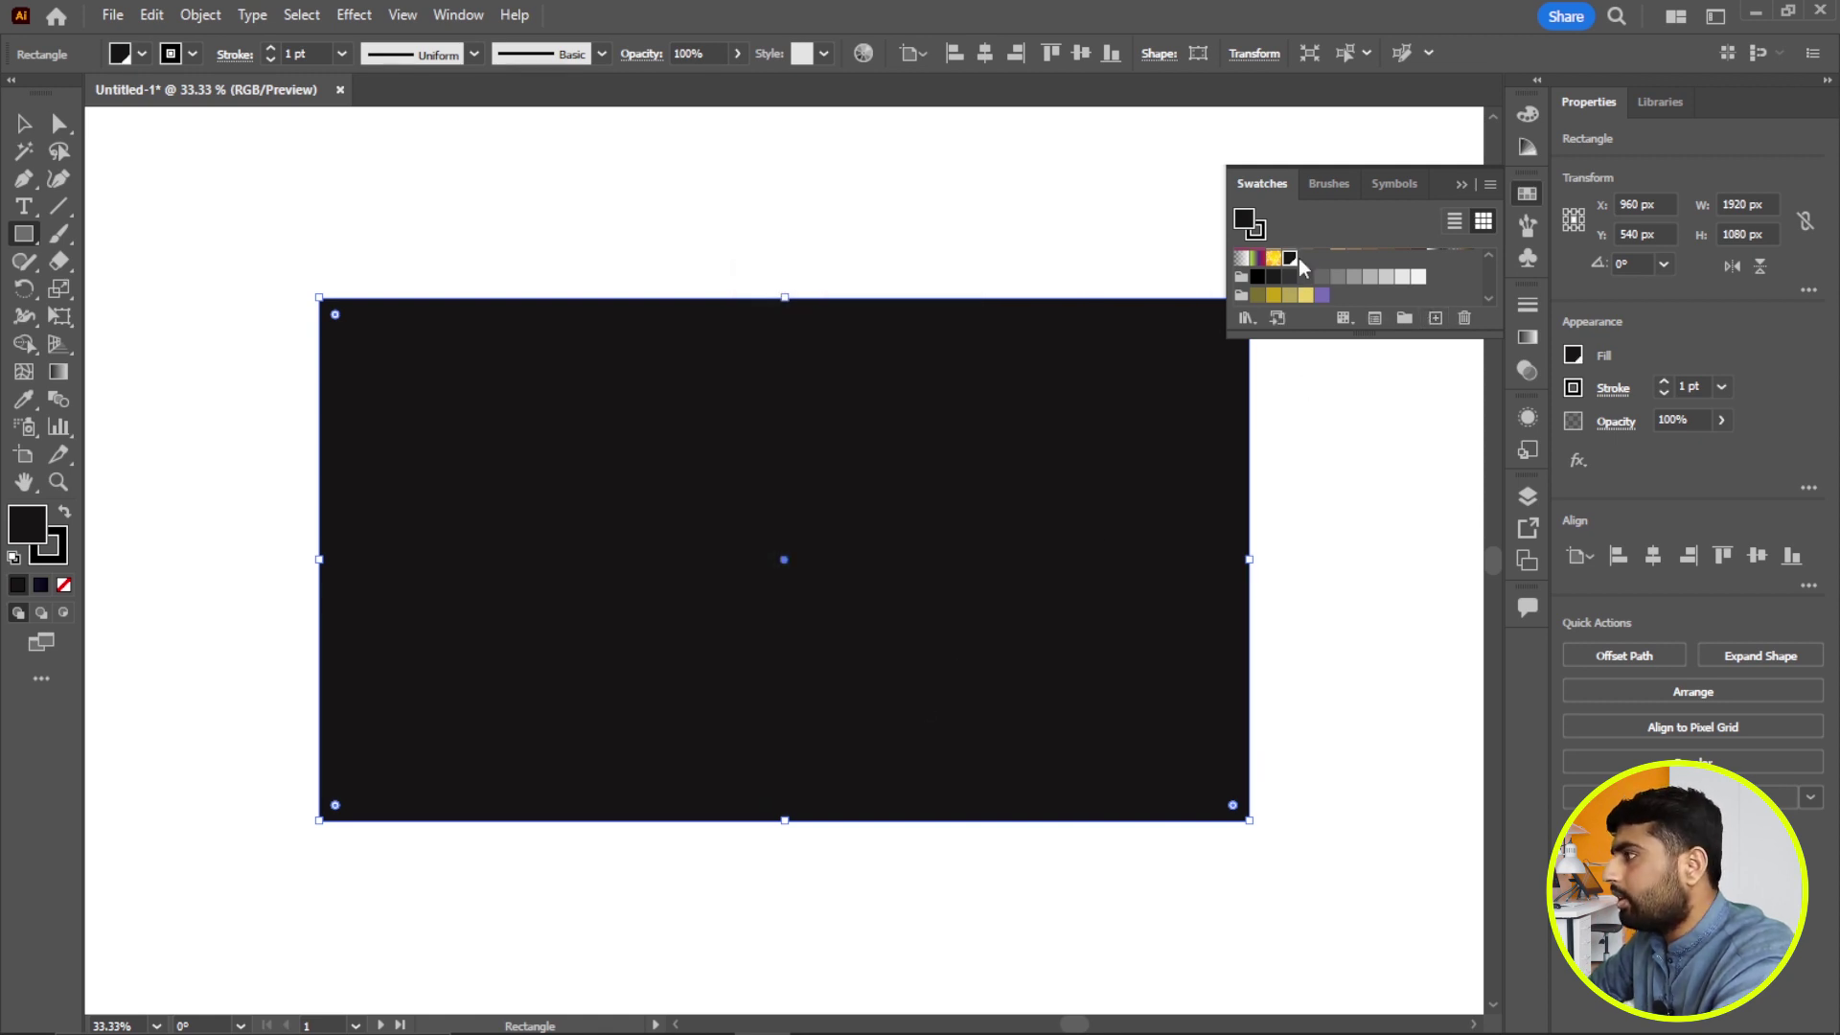
# Step: Fill the rectangle with dark red 140101 and save it as a global swatch
pyautogui.doubleClick(31, 534)
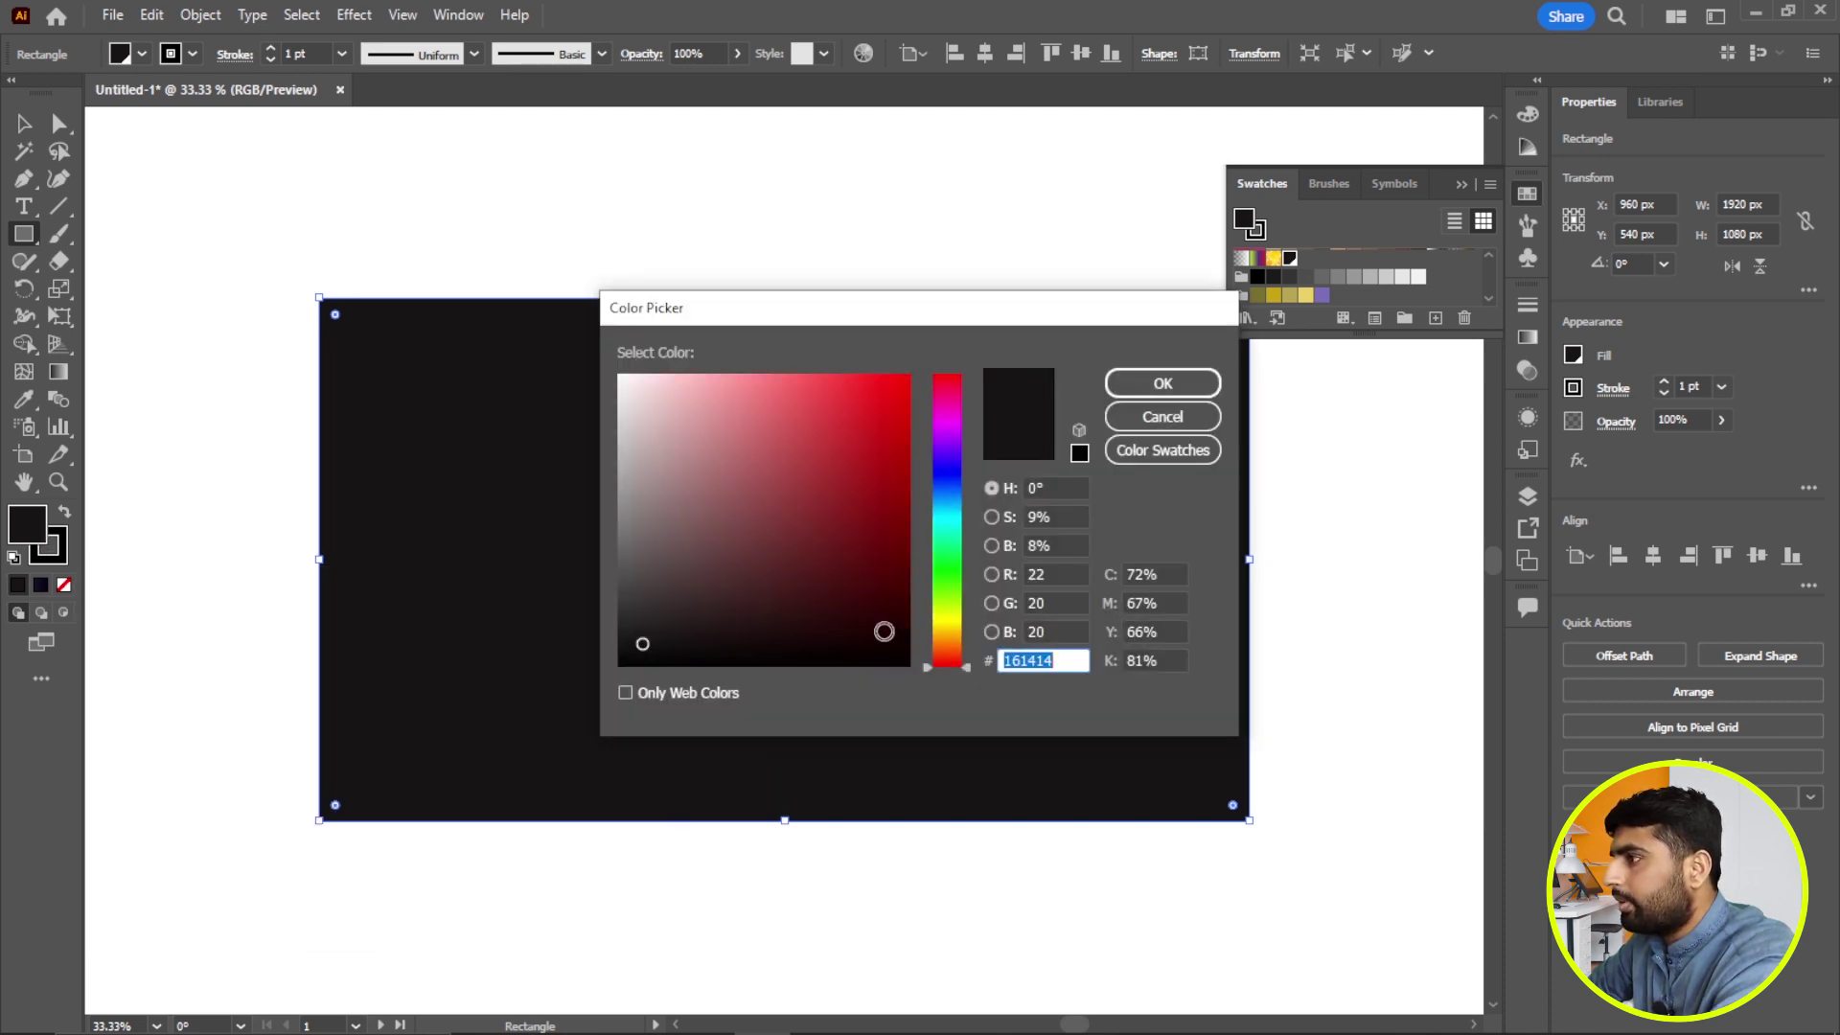
pyautogui.click(892, 644)
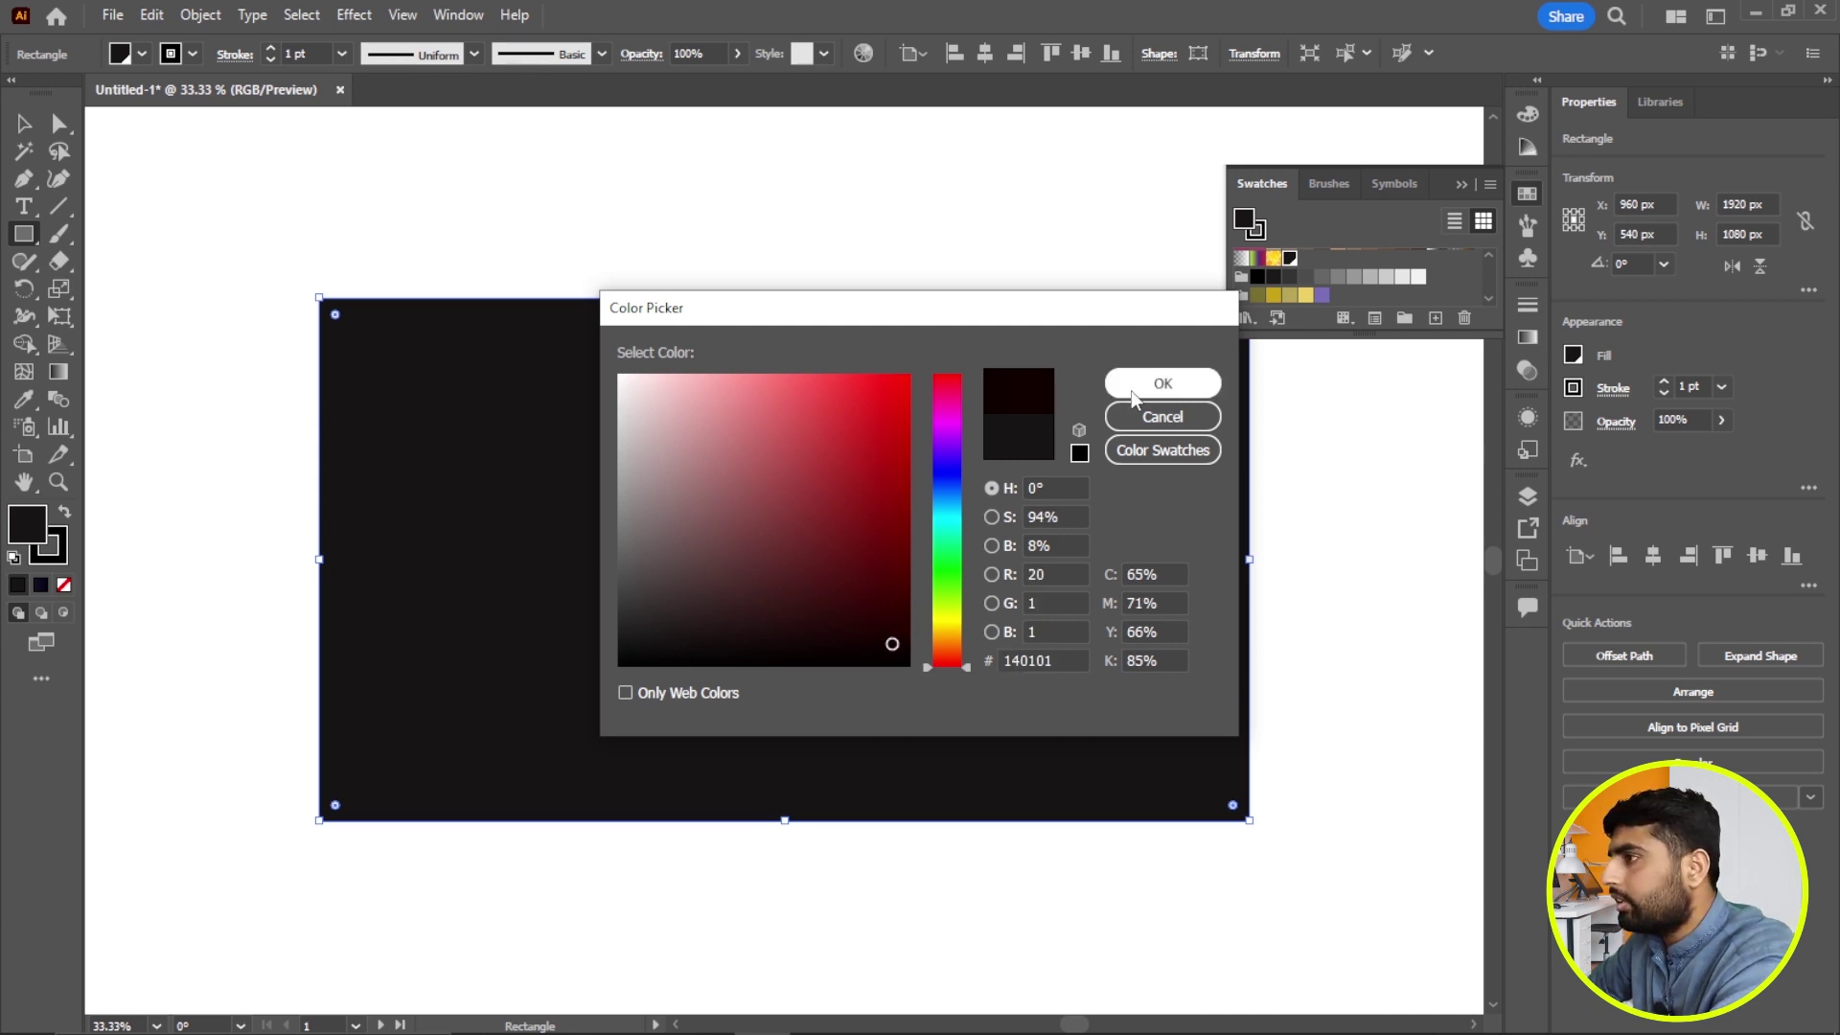
pyautogui.click(1133, 393)
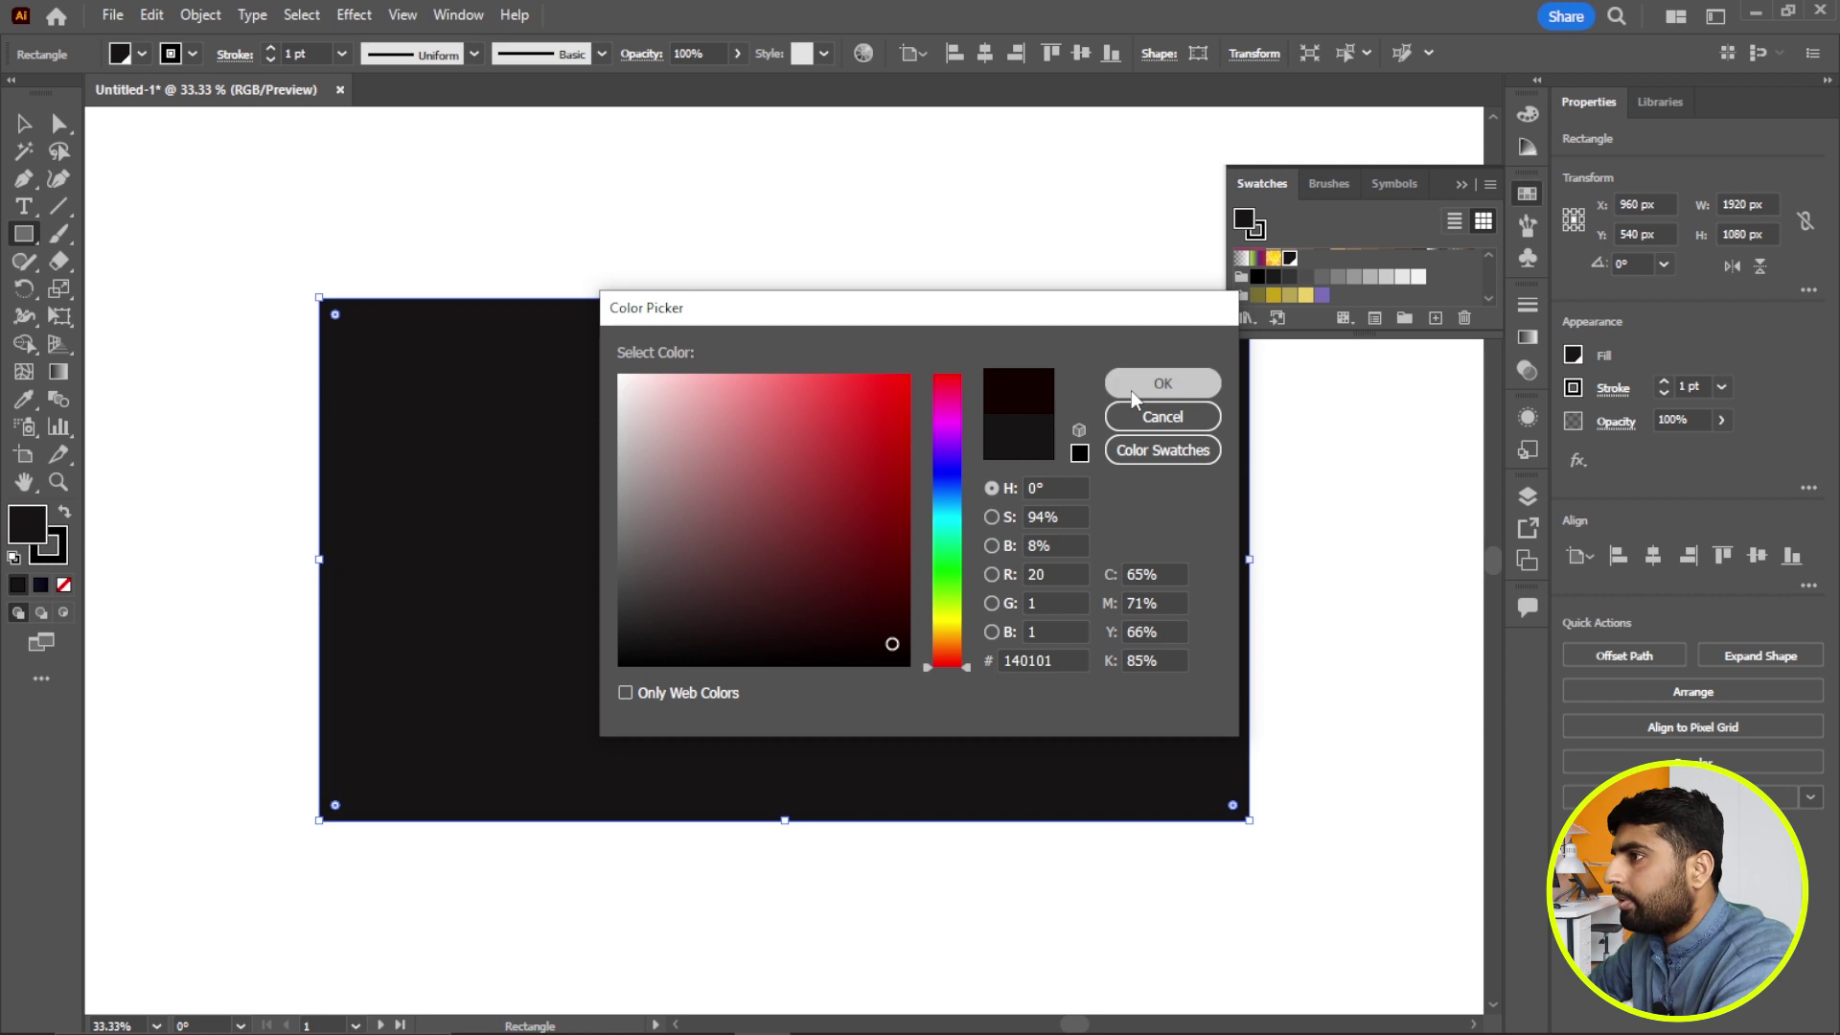
pyautogui.click(1435, 320)
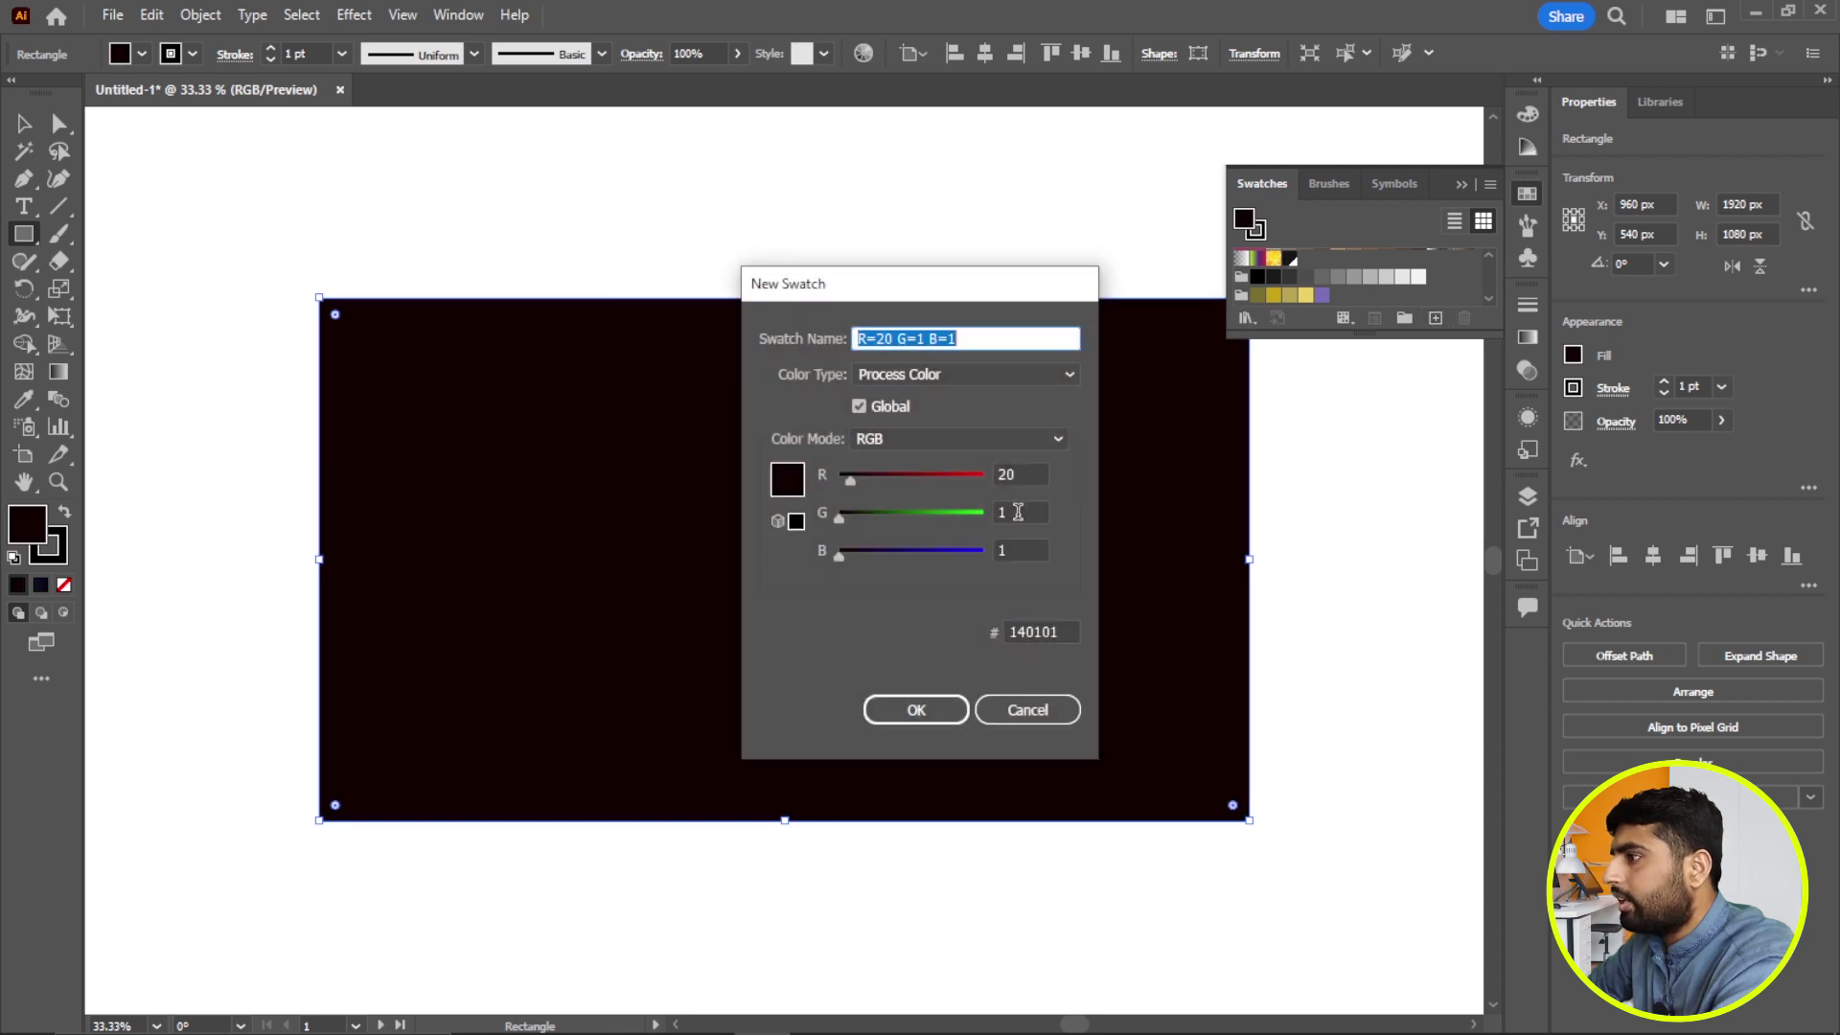
pyautogui.click(915, 707)
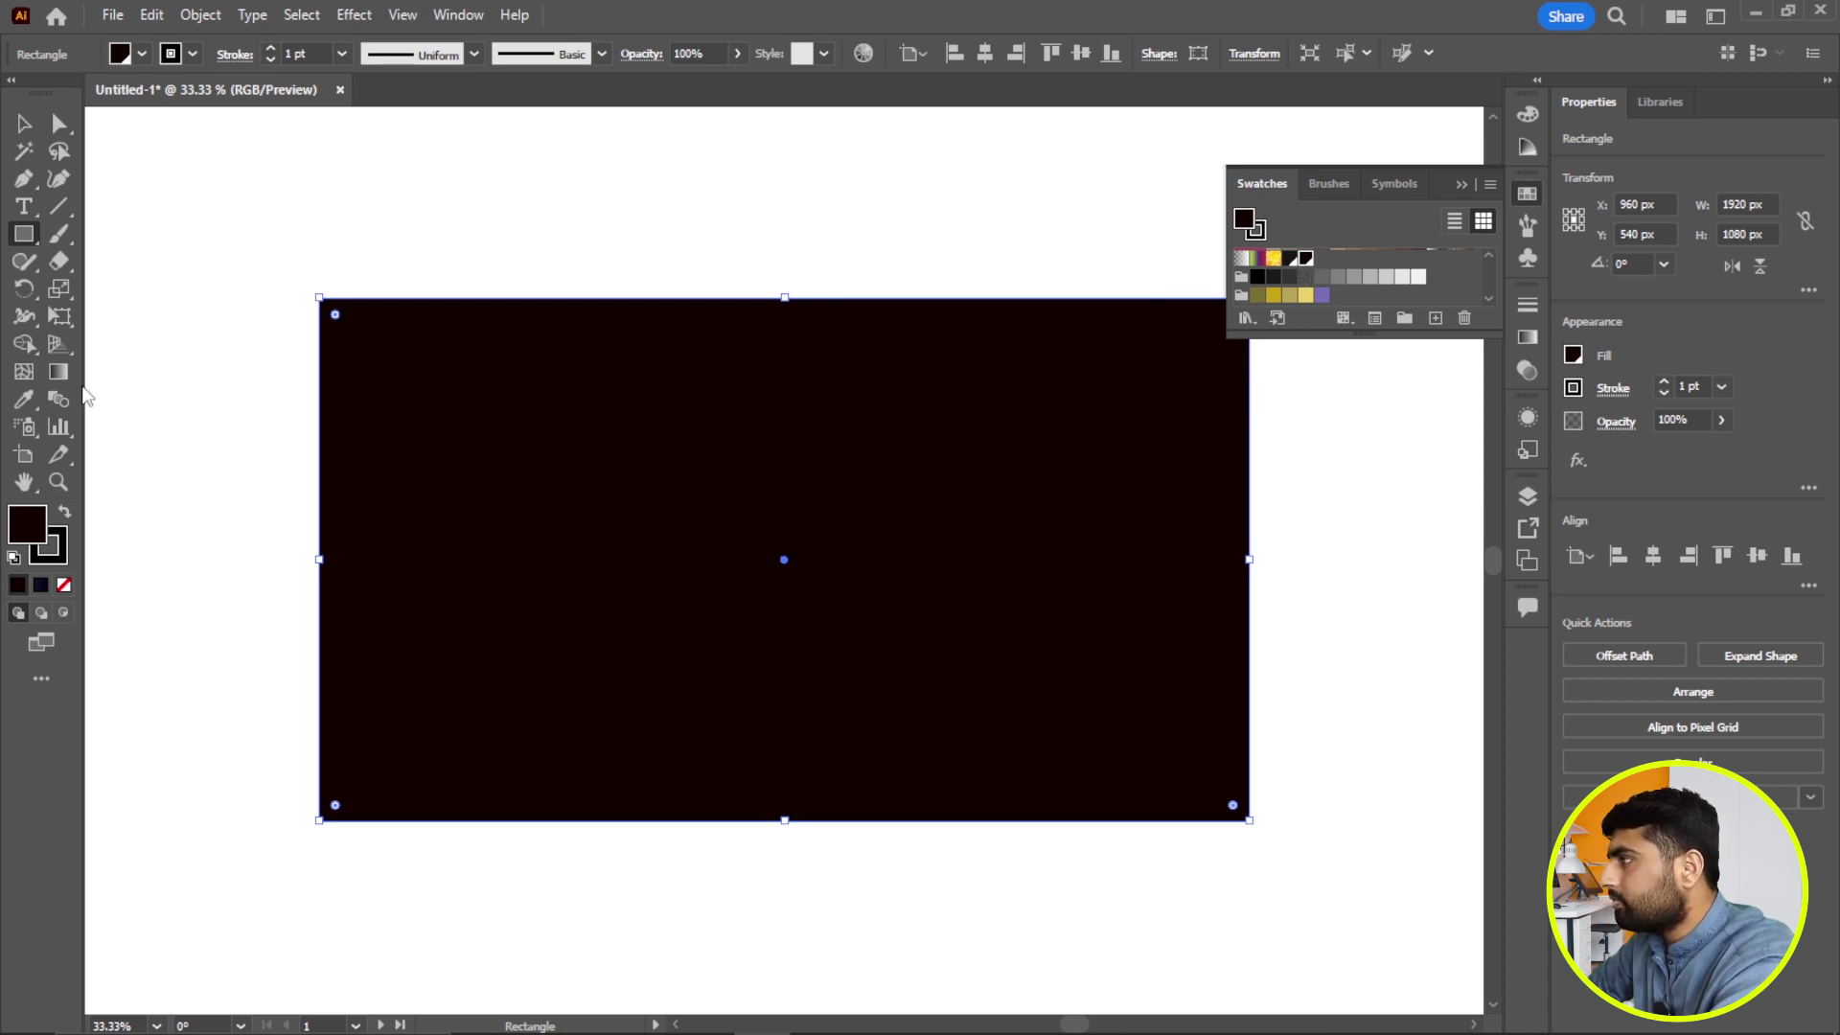
# Step: Give the rectangle a horizontal gradient from the grey global swatch to the dark red swatch
pyautogui.click(58, 371)
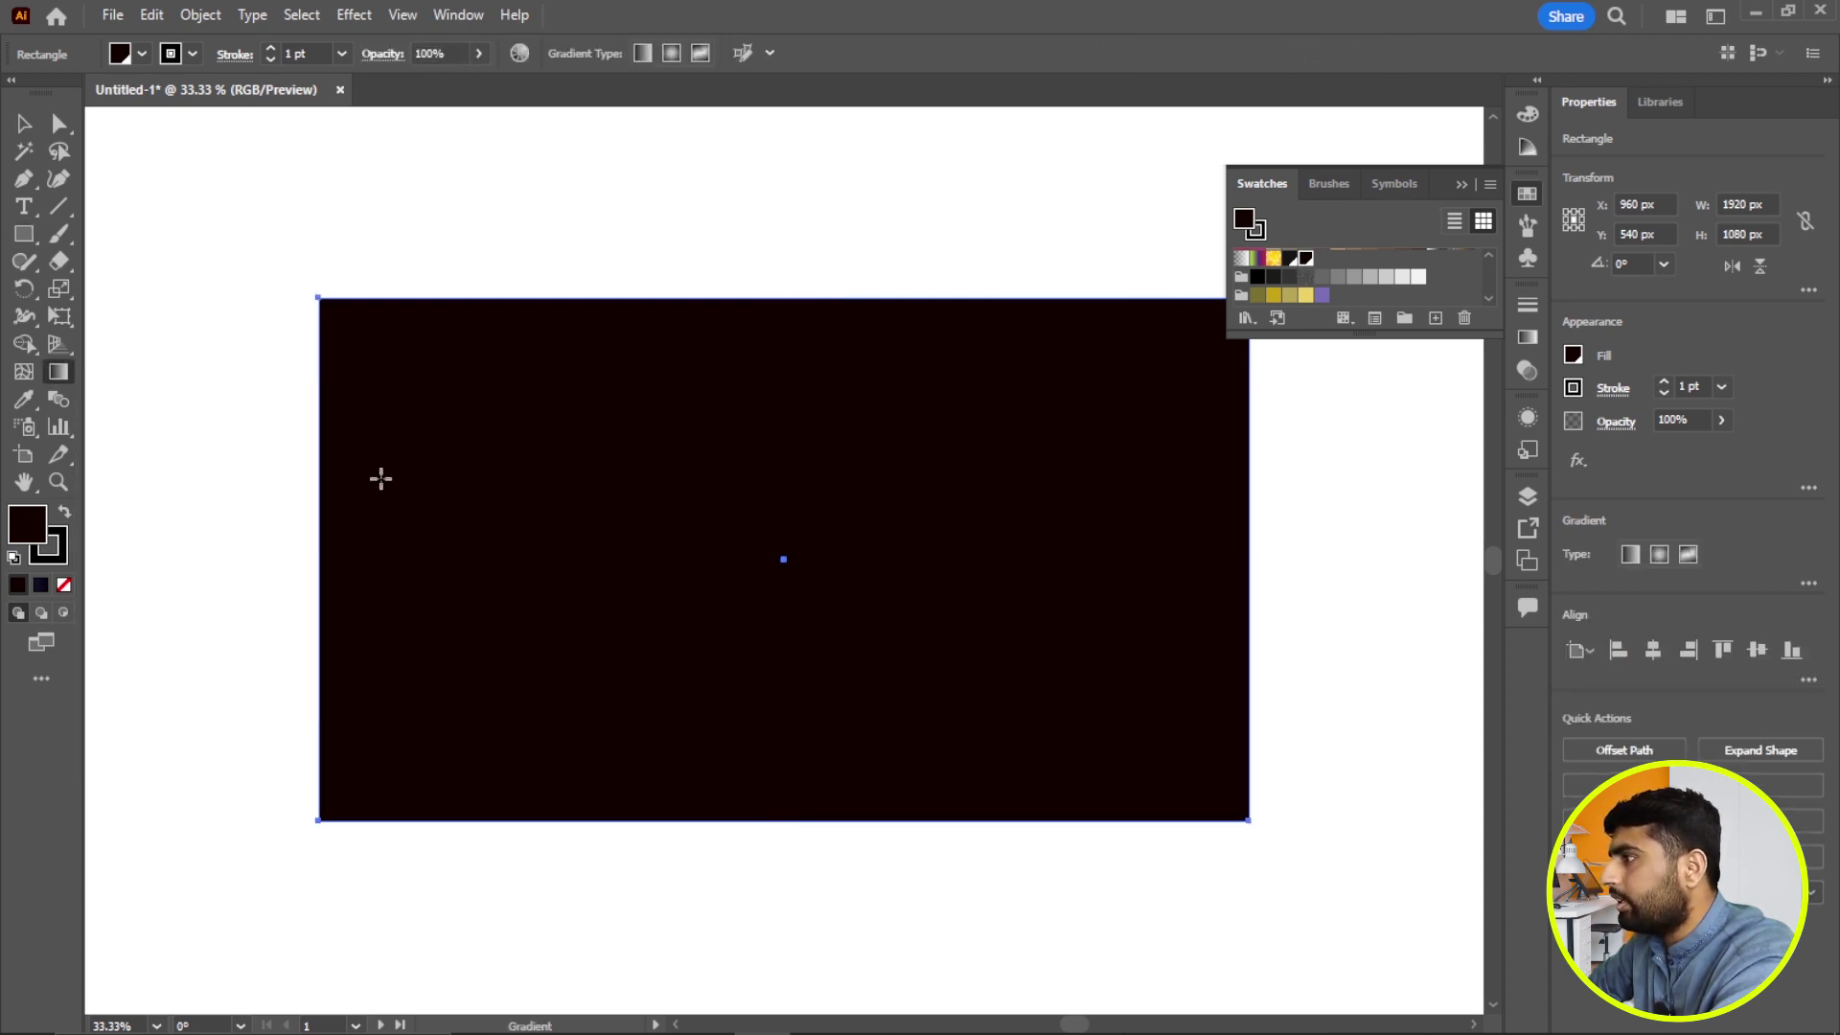
pyautogui.click(390, 509)
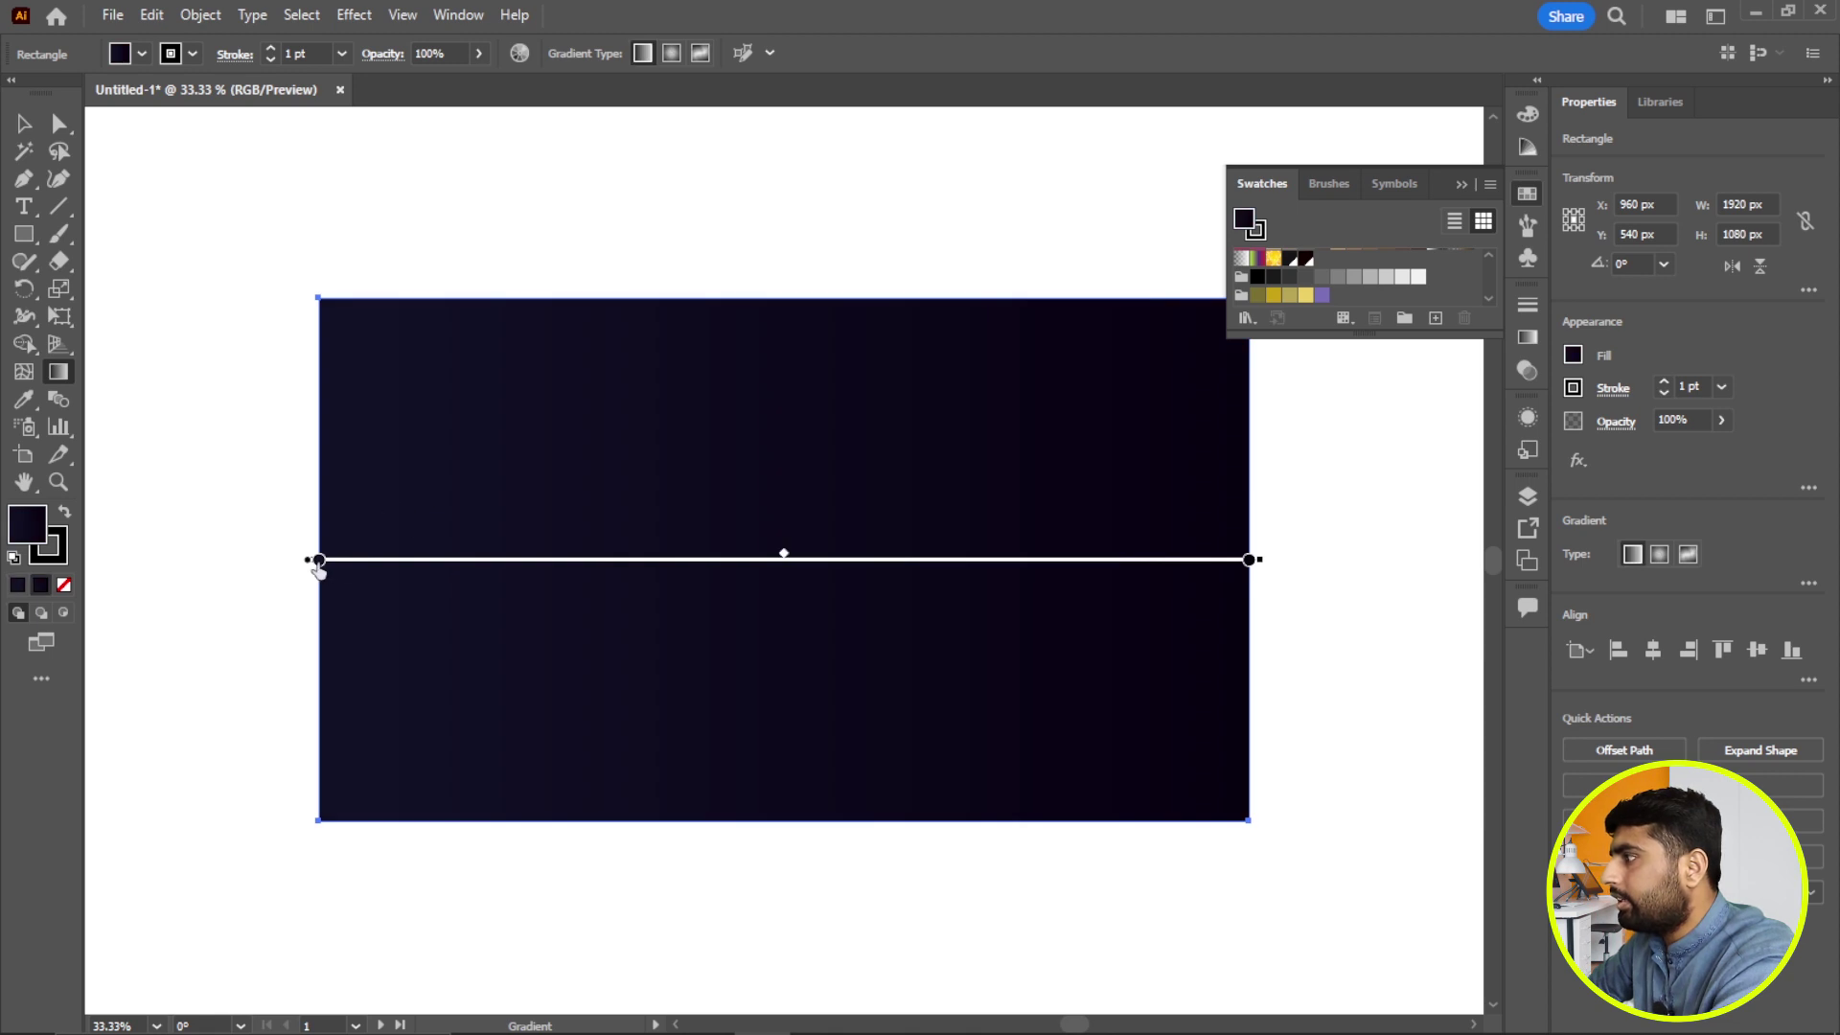
pyautogui.doubleClick(319, 559)
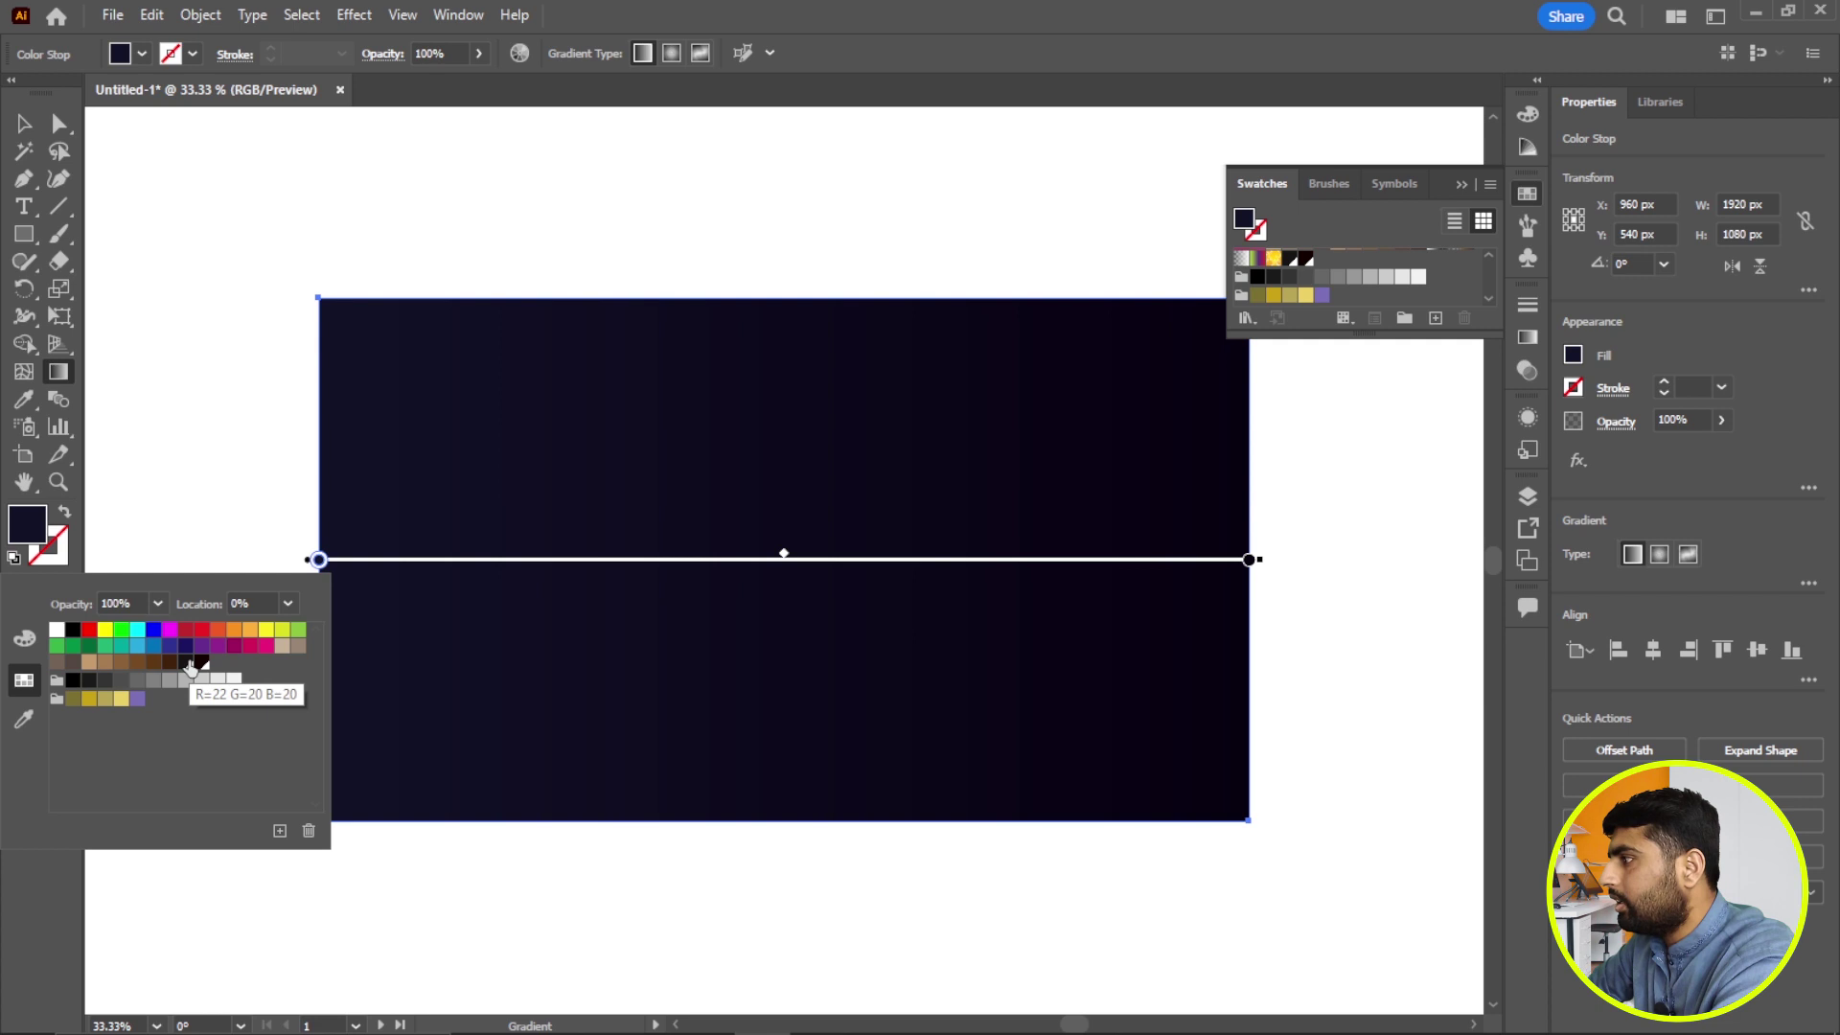
pyautogui.click(187, 662)
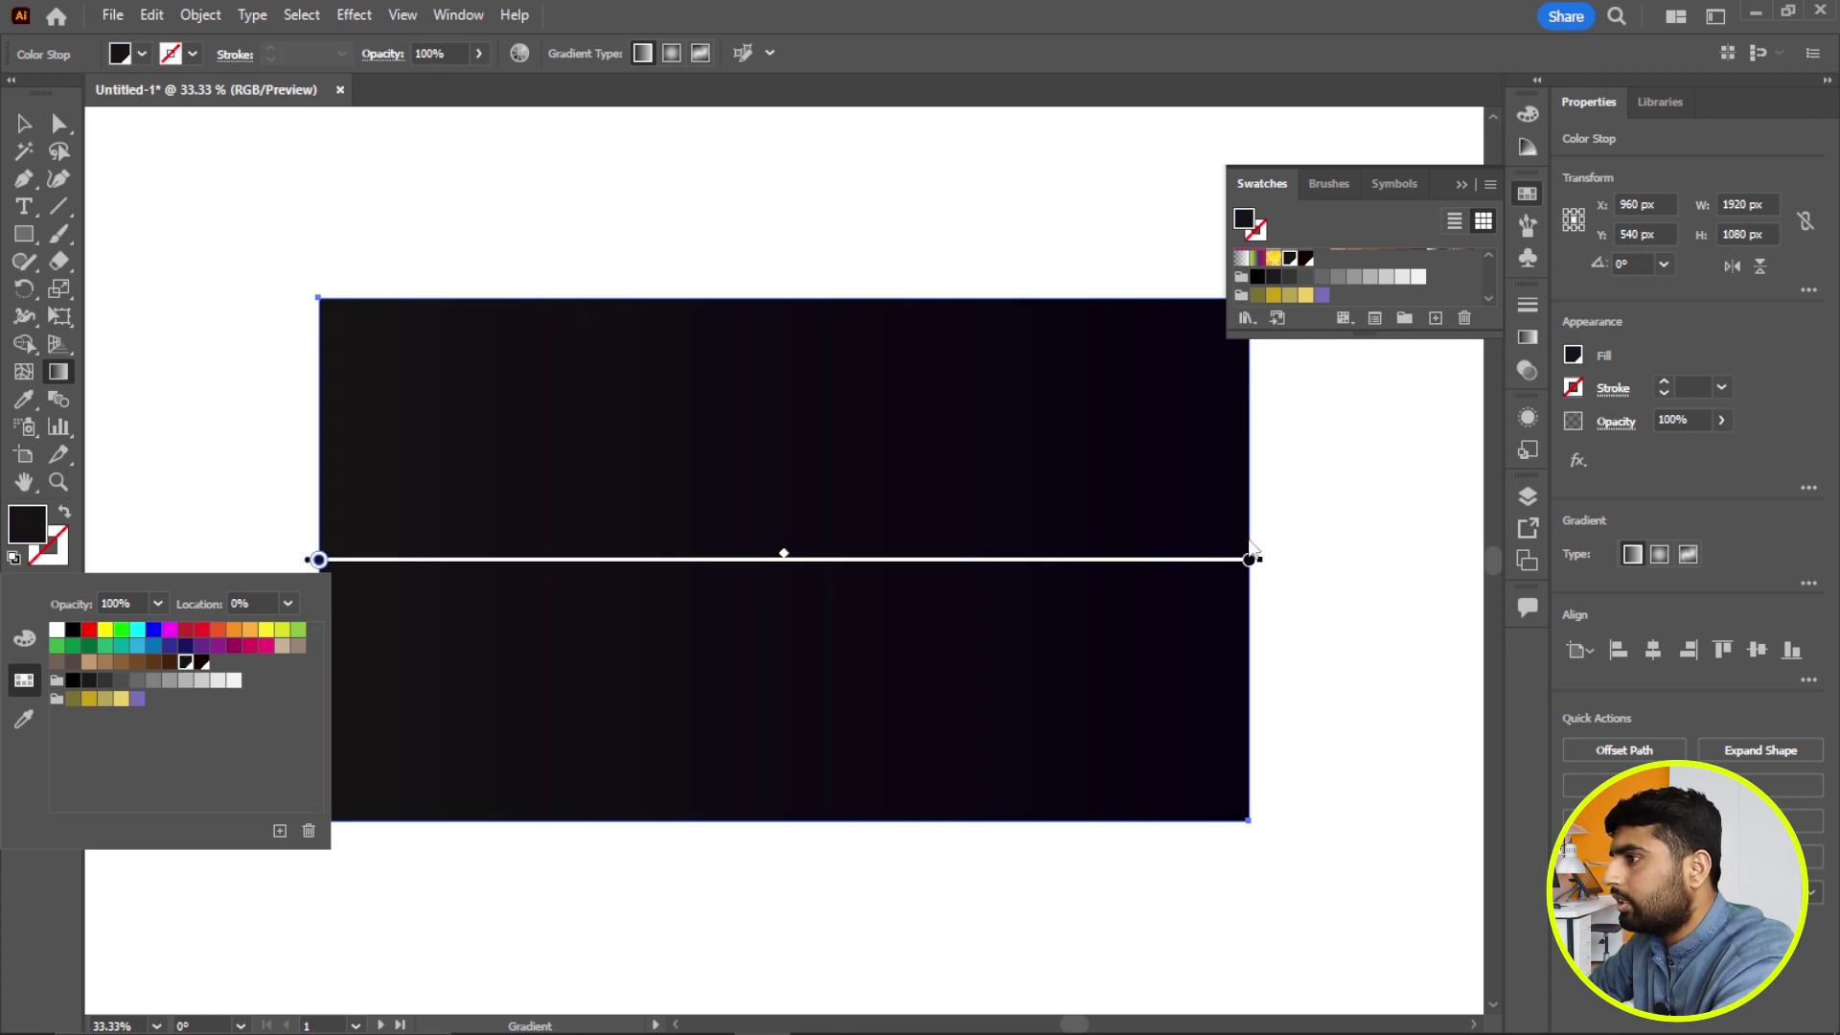
pyautogui.doubleClick(1250, 561)
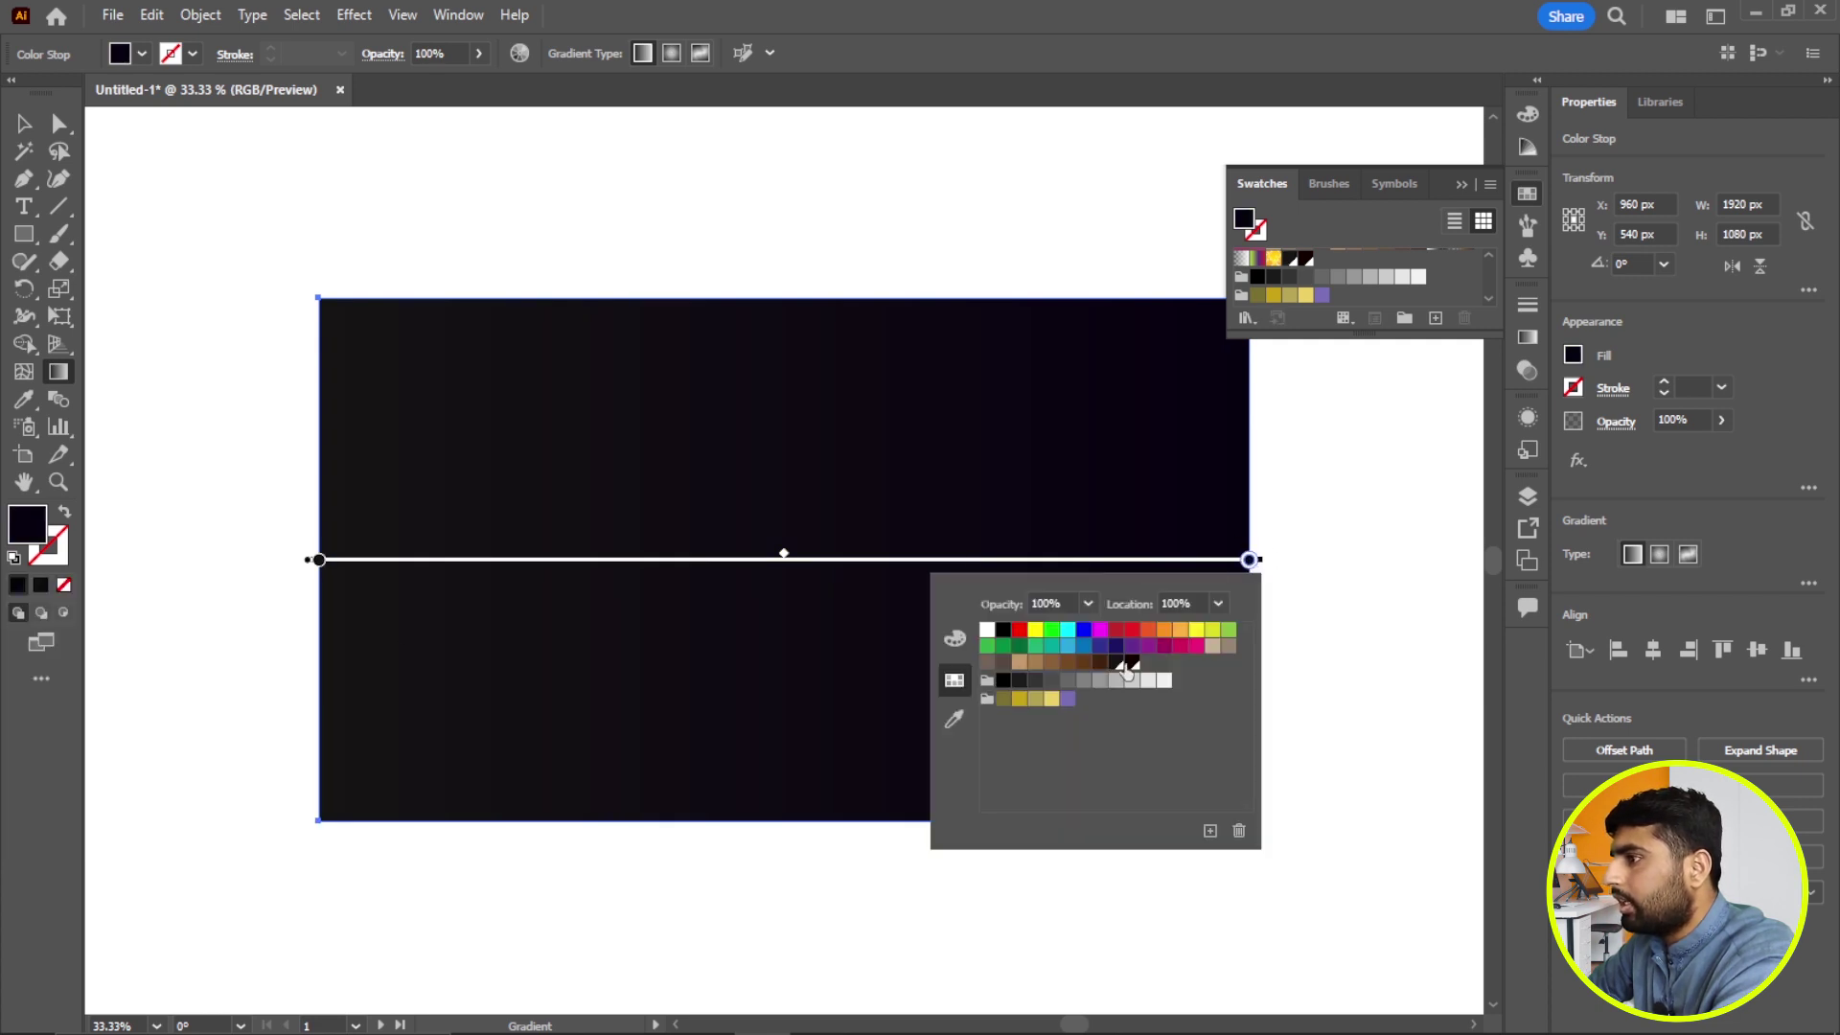
pyautogui.click(1133, 662)
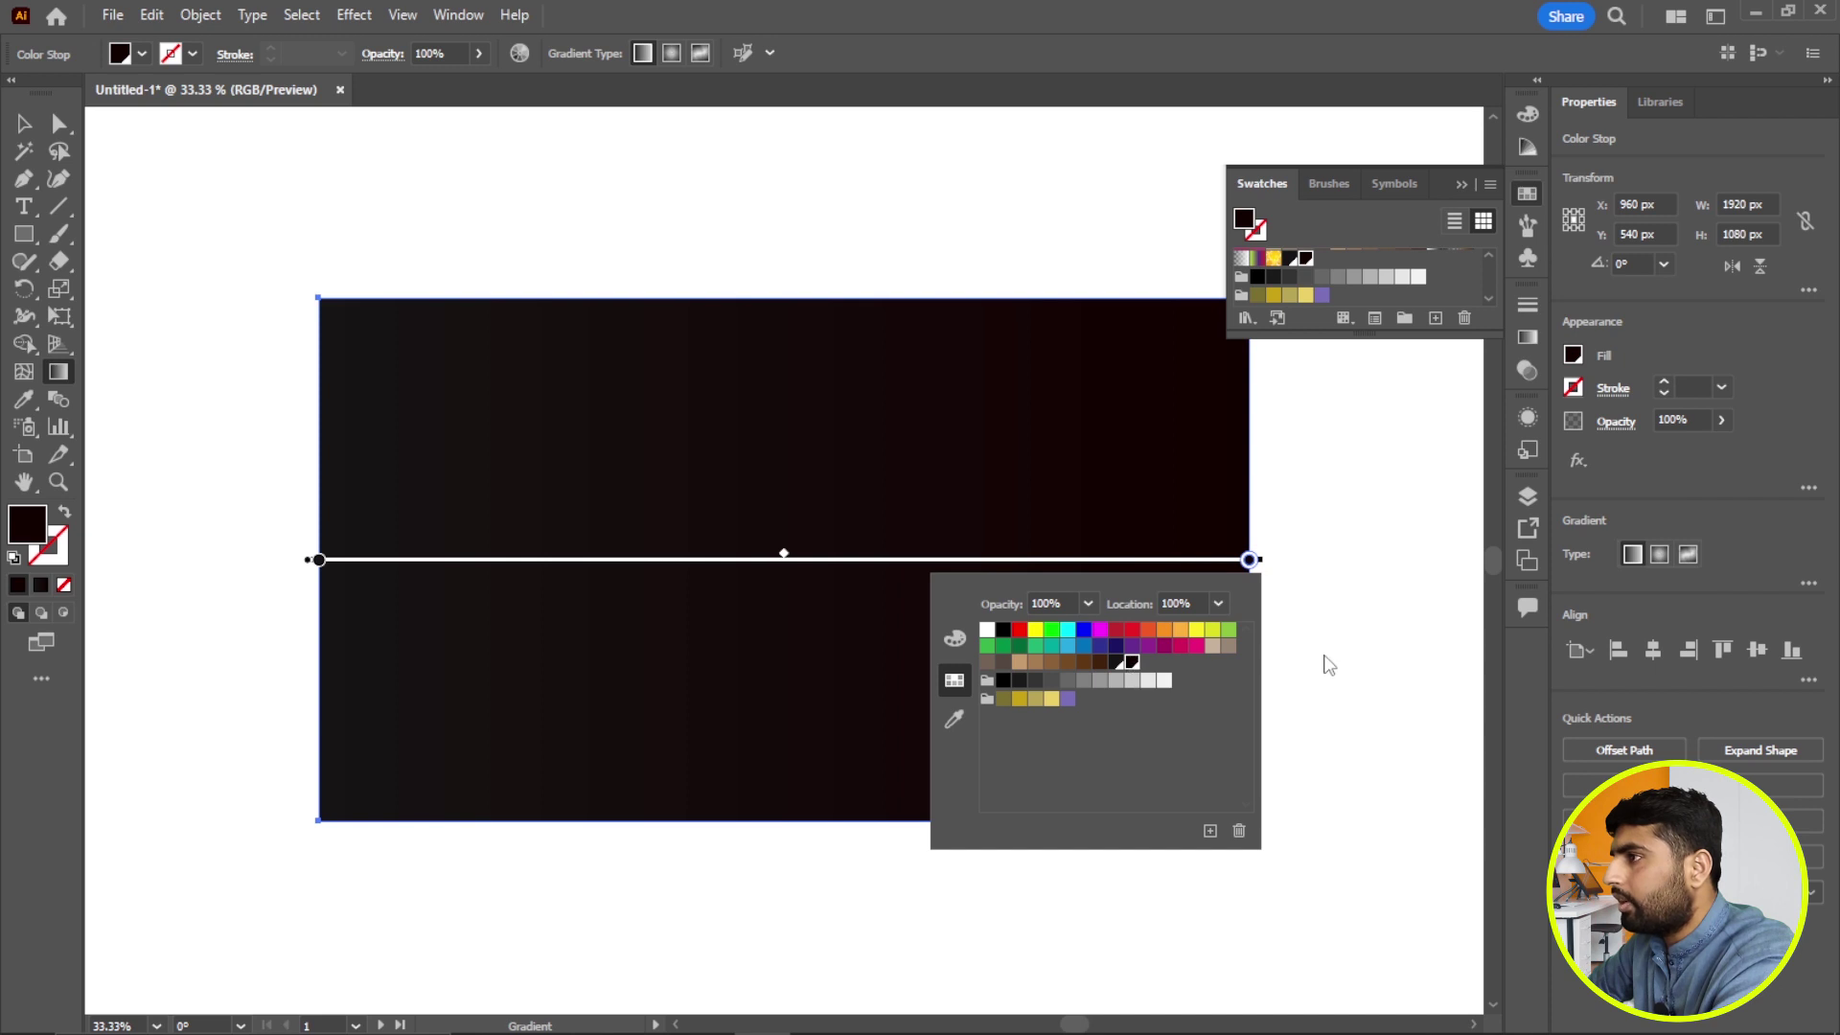
pyautogui.click(1329, 663)
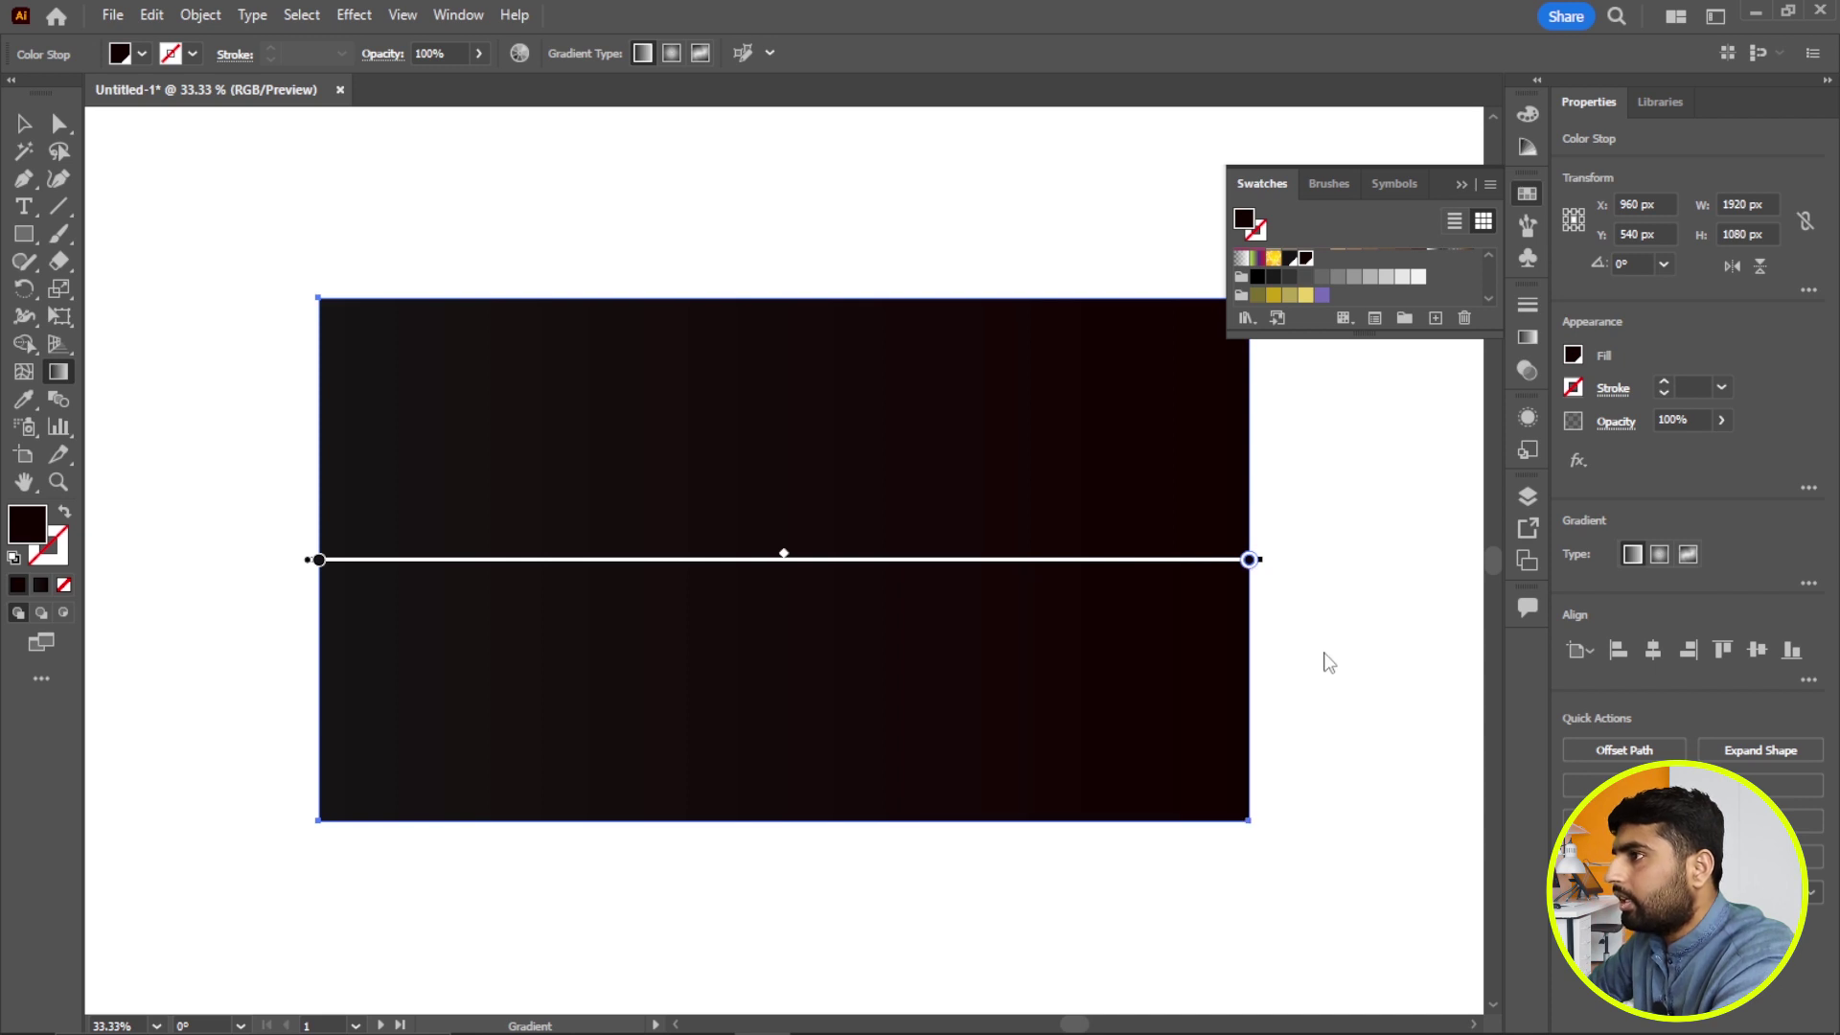
pyautogui.click(1462, 185)
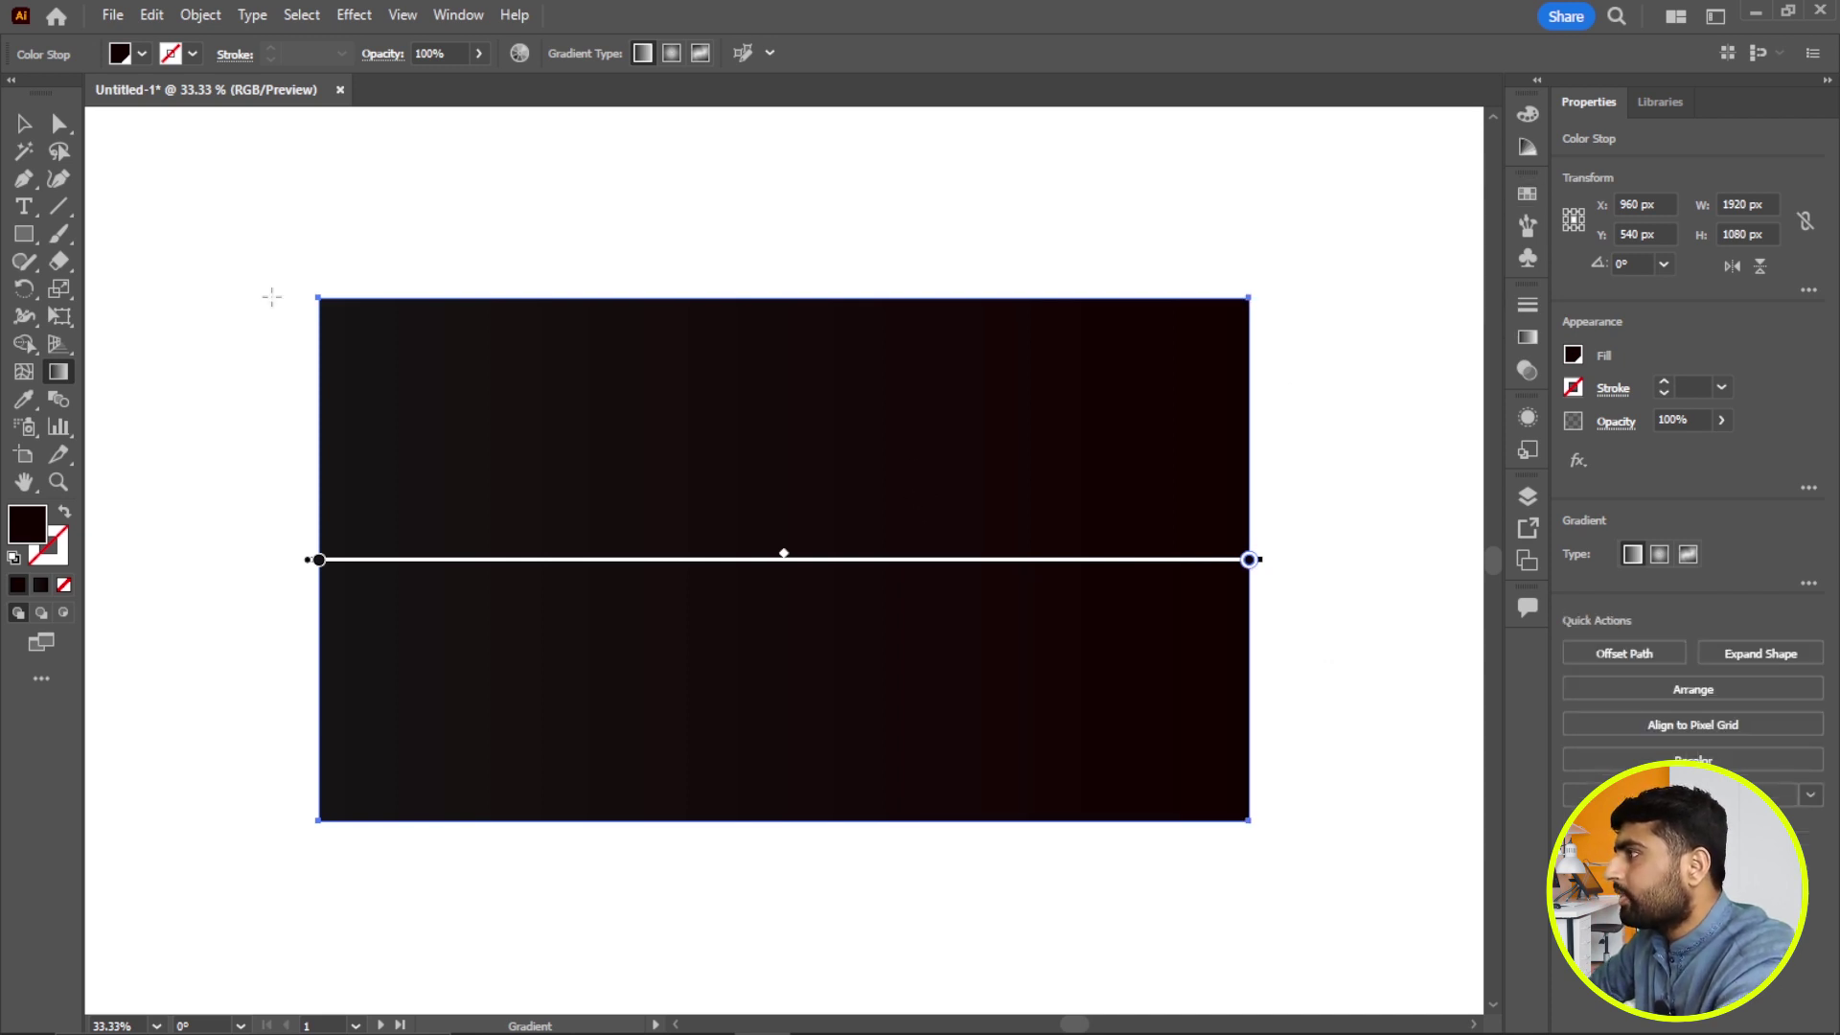
pyautogui.click(21, 130)
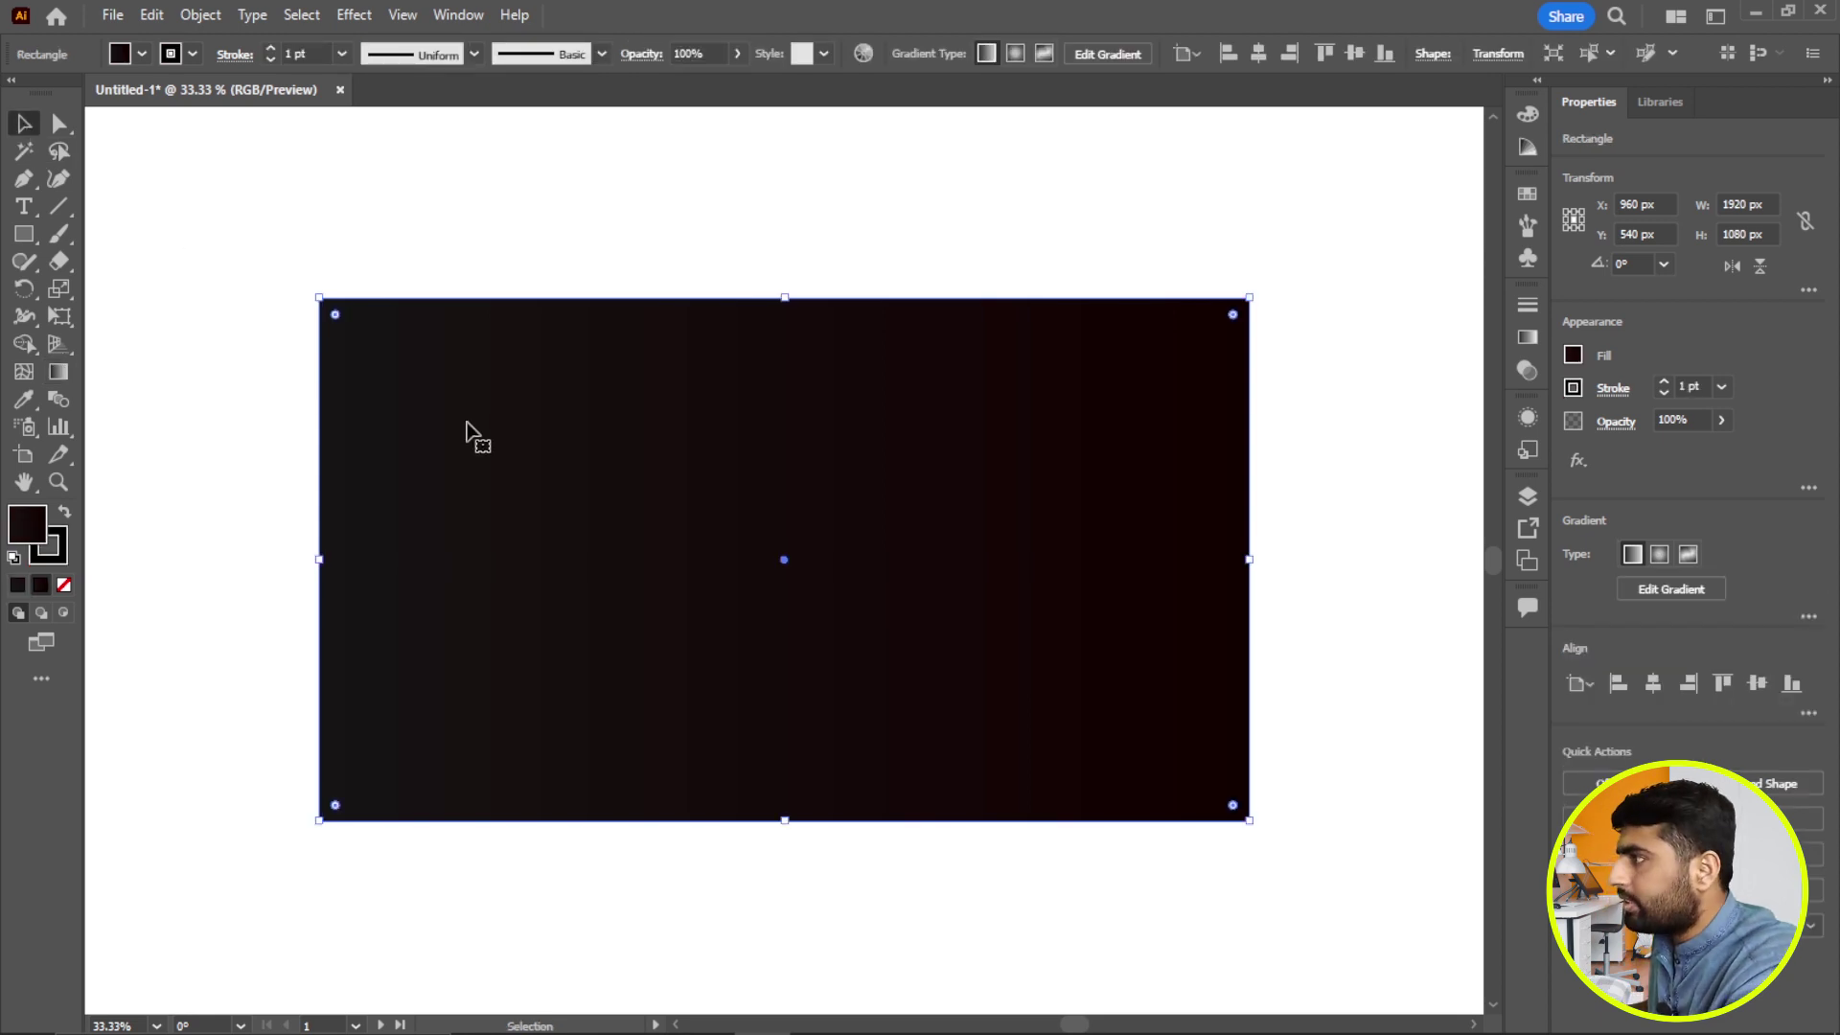
# Step: Lock the gradient background rectangle and confirm Object > Unlock All is available
pyautogui.hotkey('ctrl', 'shift', 'a')
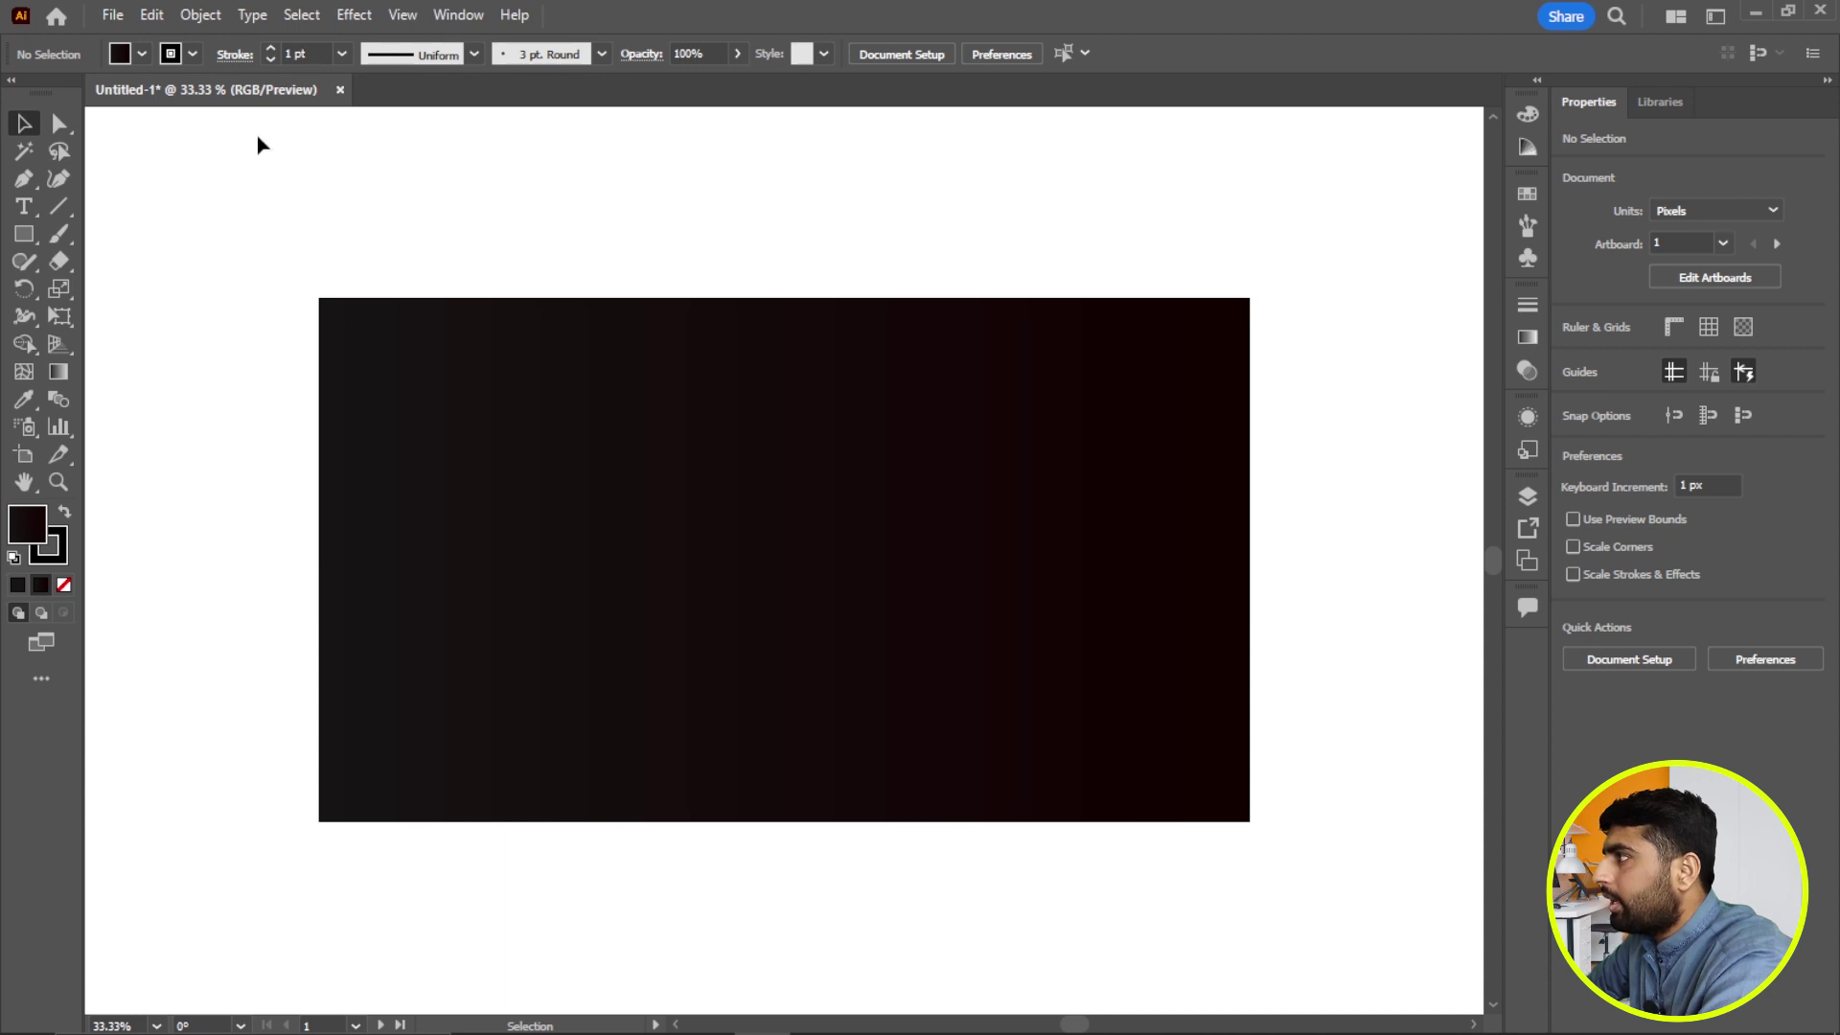
pyautogui.click(216, 15)
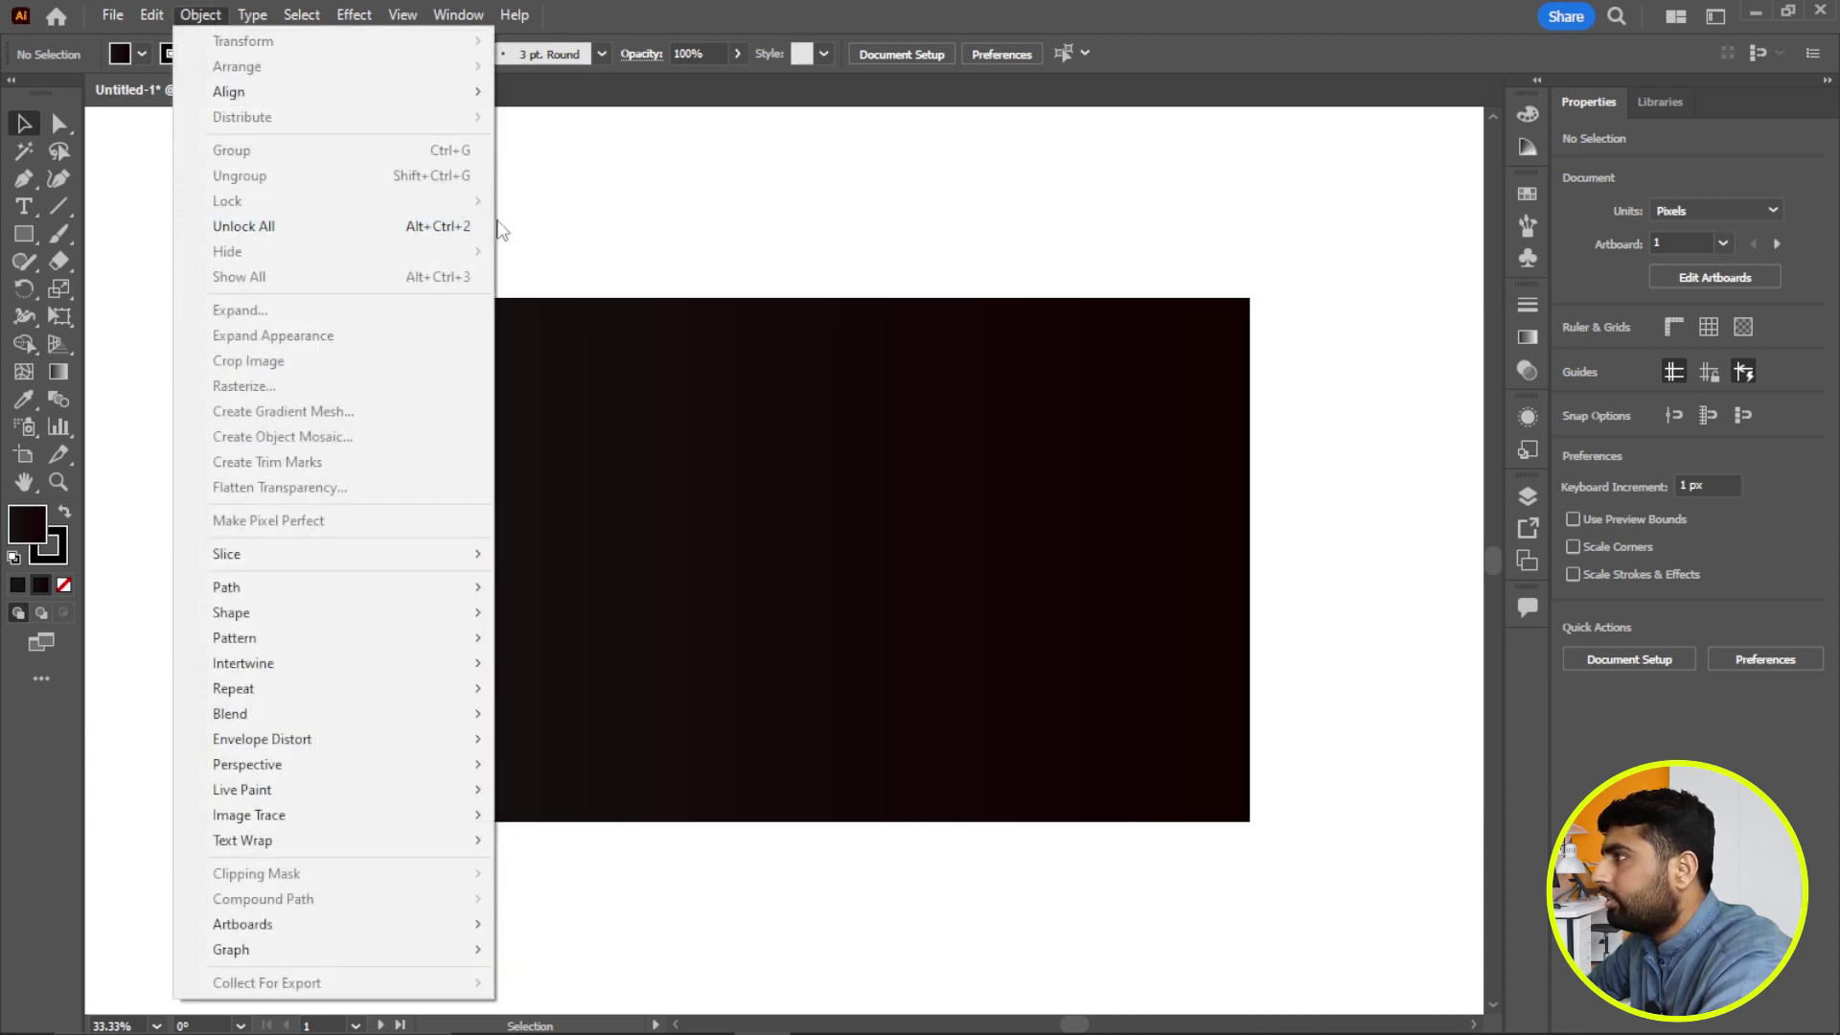
pyautogui.click(607, 340)
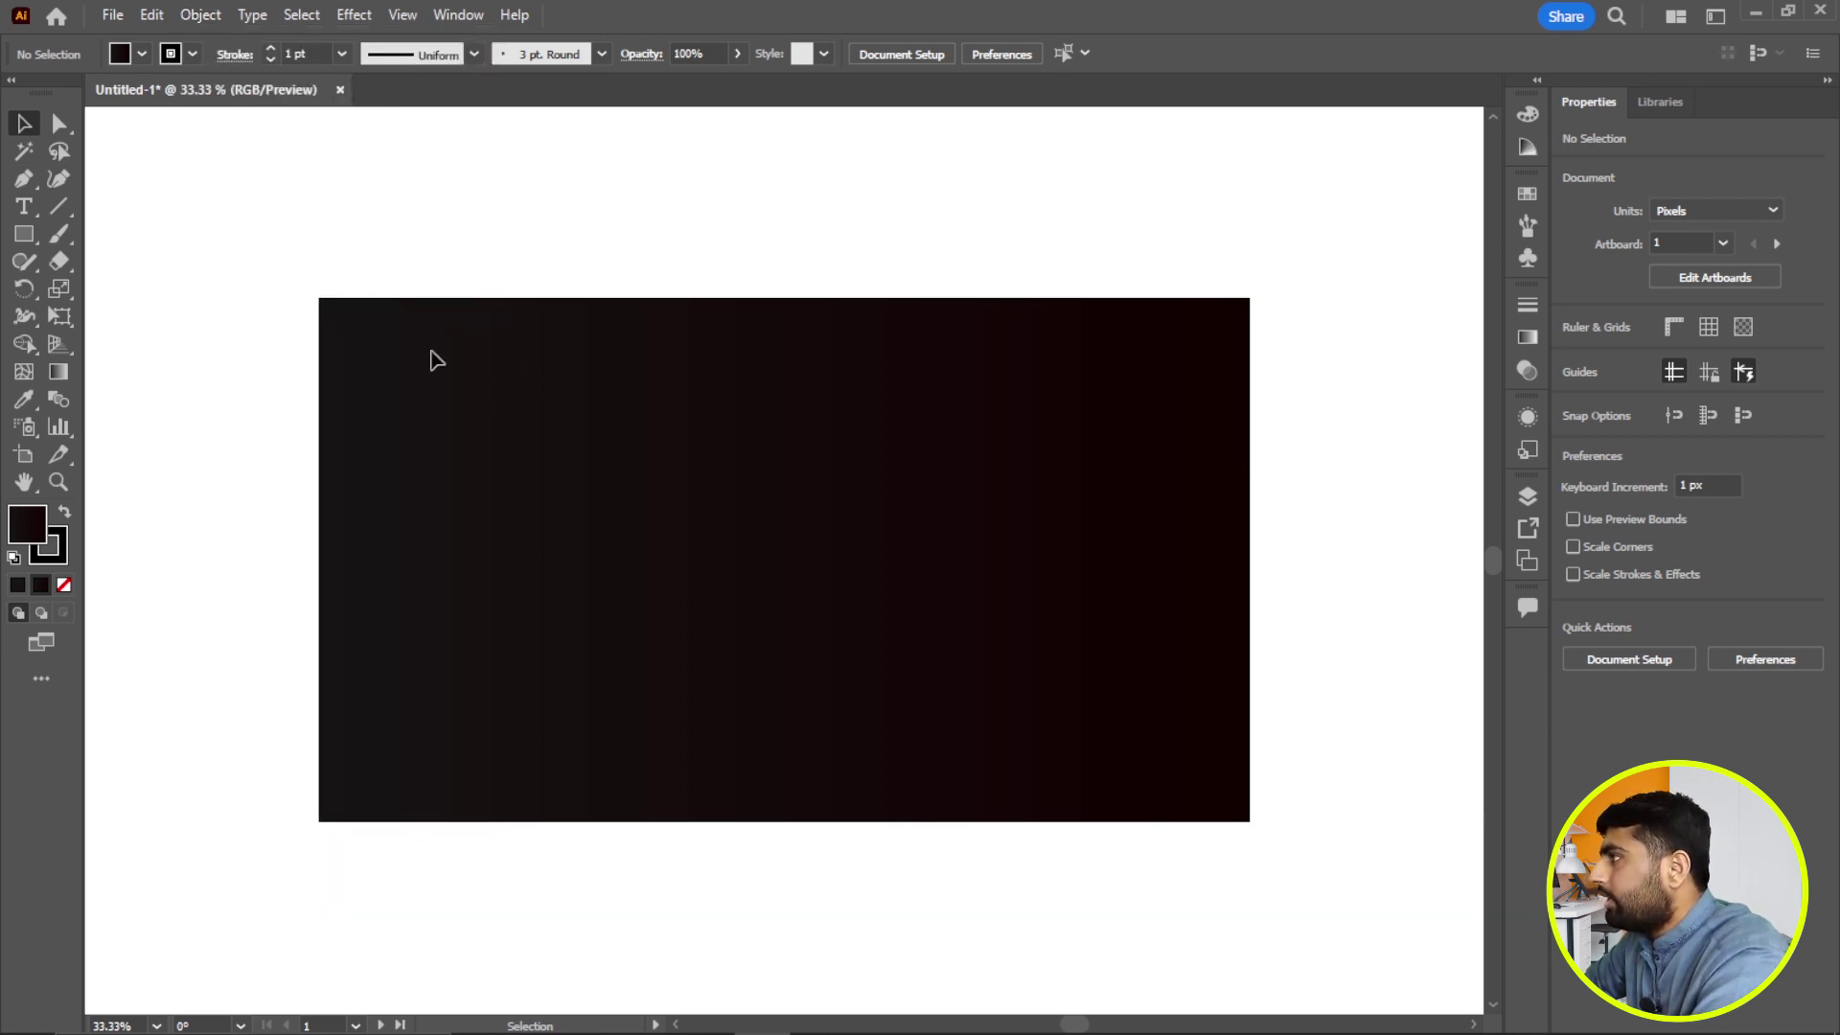
pyautogui.click(27, 240)
pyautogui.rightClick(29, 245)
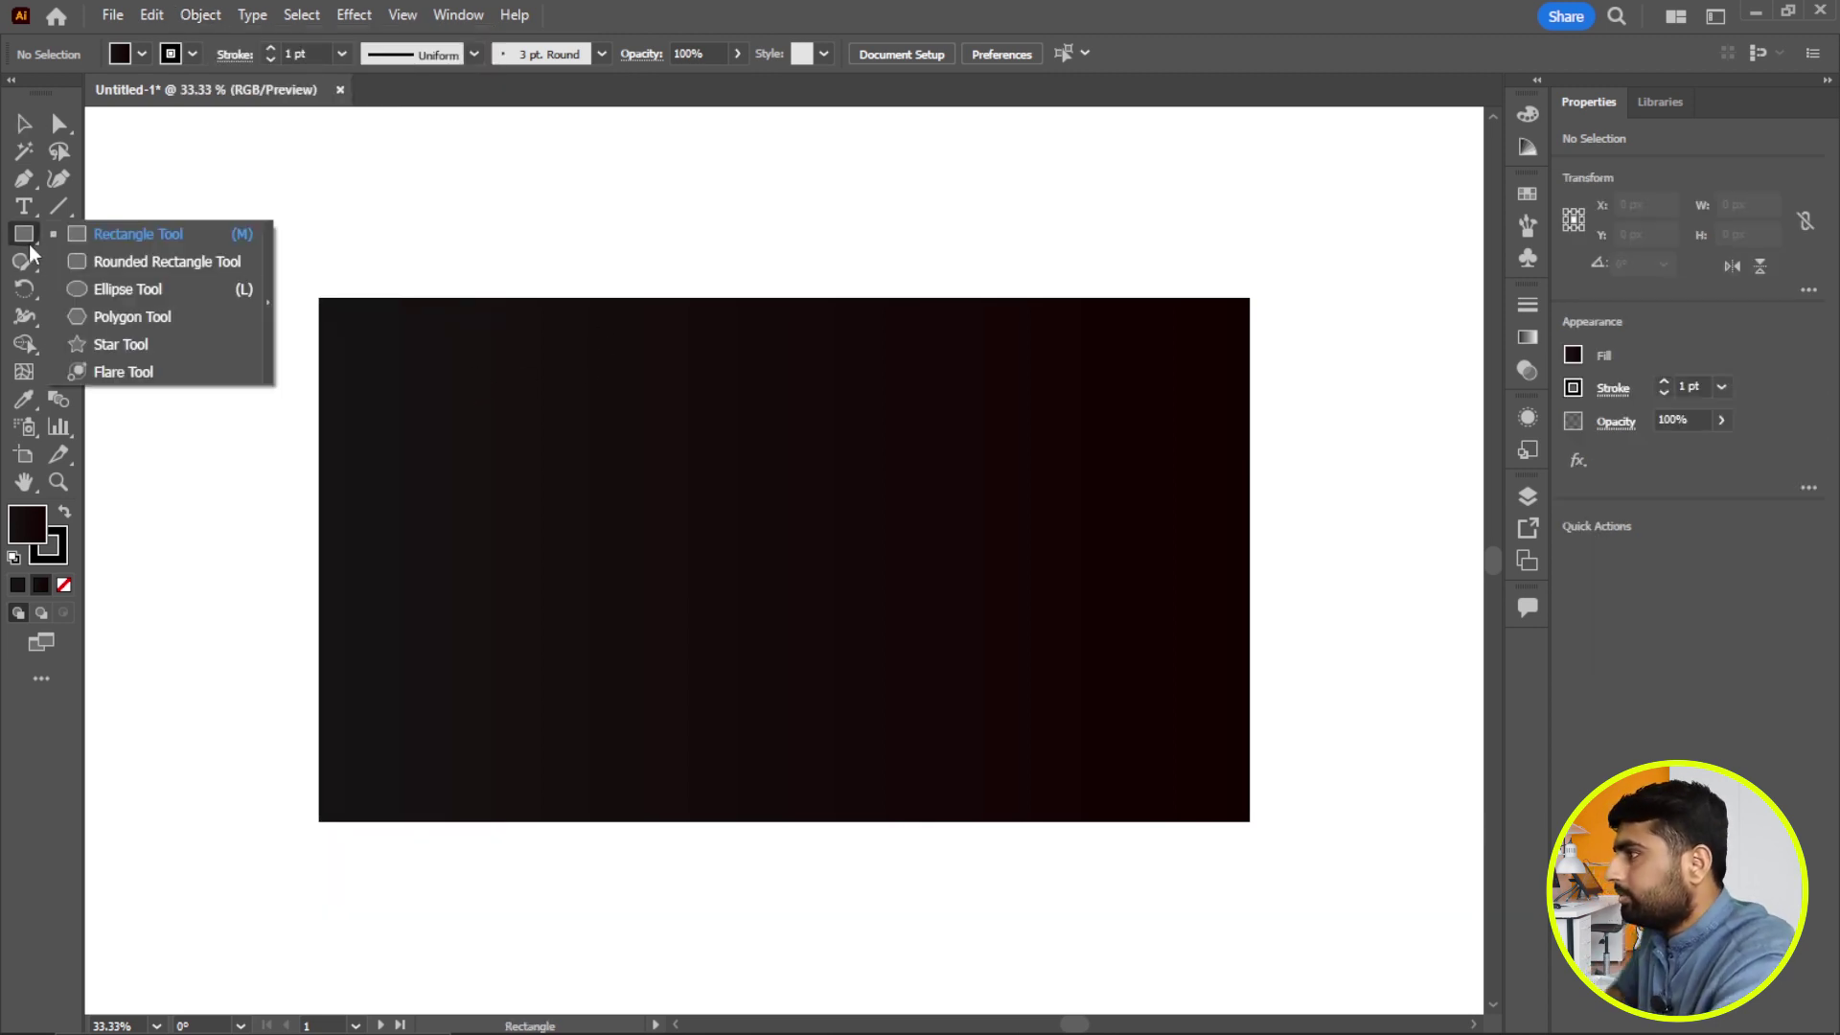
# Step: Draw a roughly 778.5 px circle with the Ellipse tool and centre it on the artboard
pyautogui.click(144, 295)
pyautogui.moveTo(604, 388); pyautogui.dragTo(964, 684)
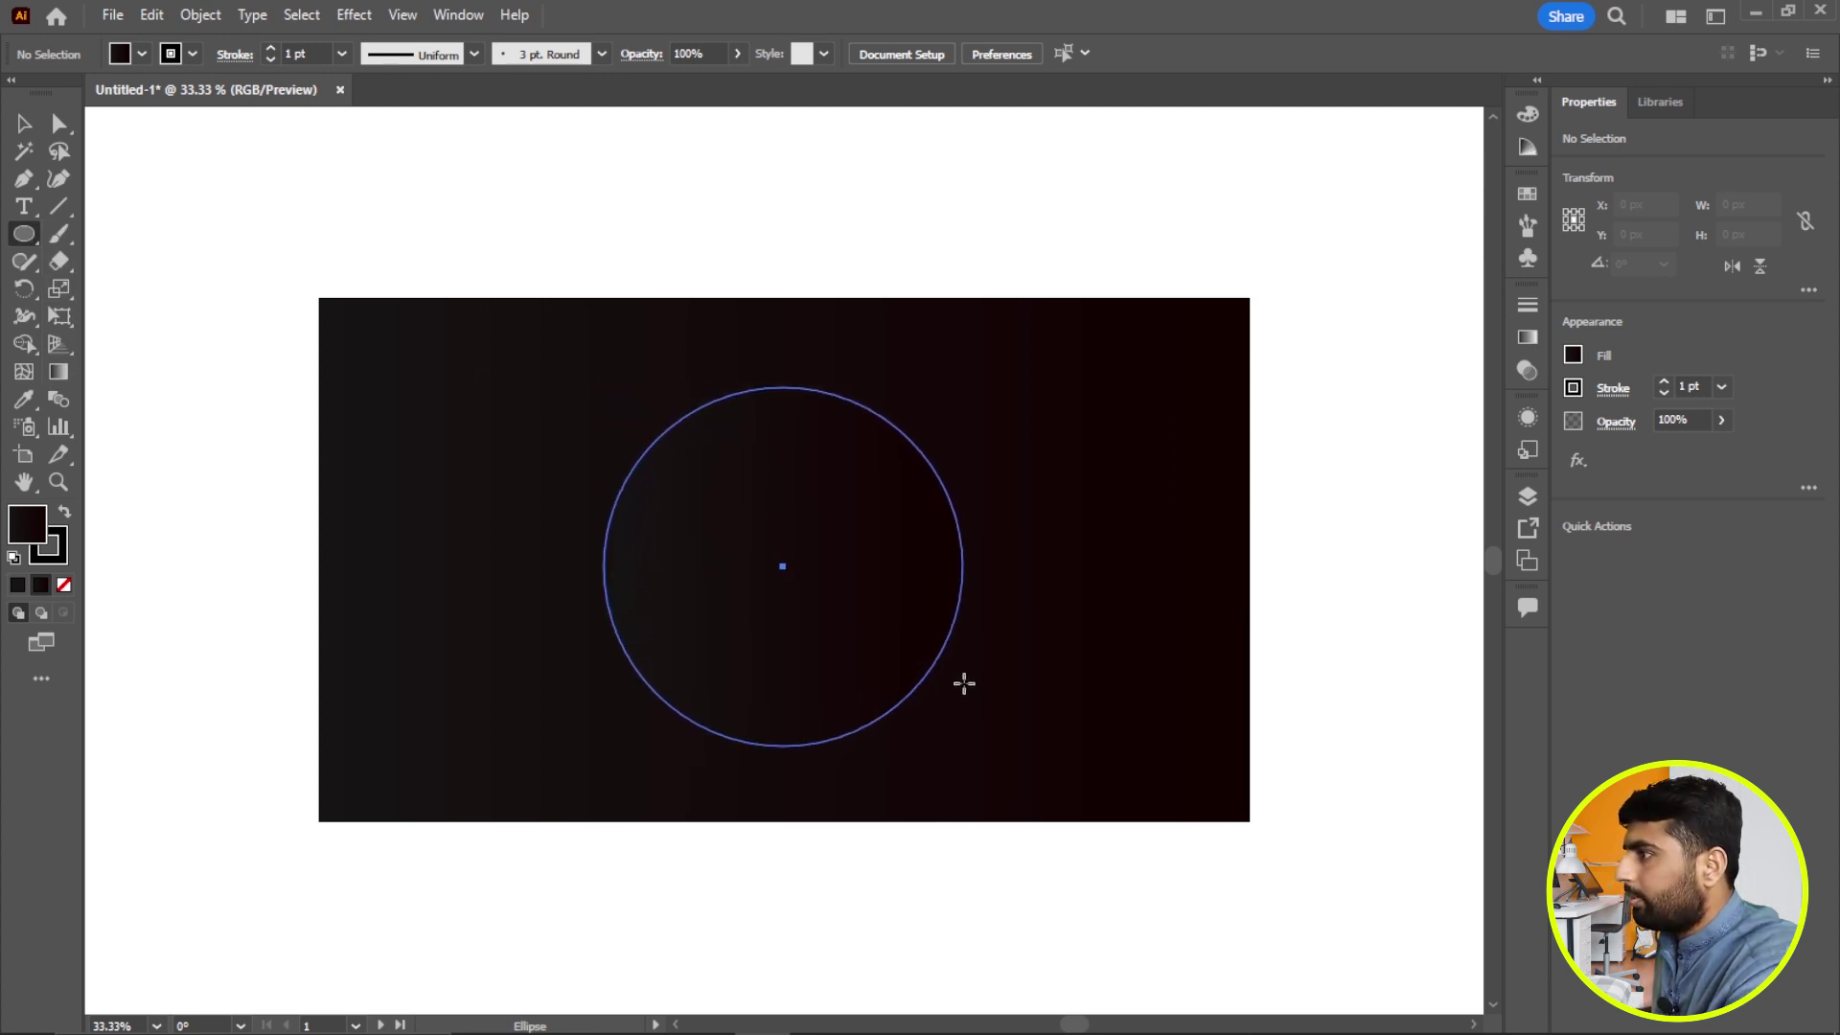
pyautogui.moveTo(964, 683); pyautogui.dragTo(984, 697)
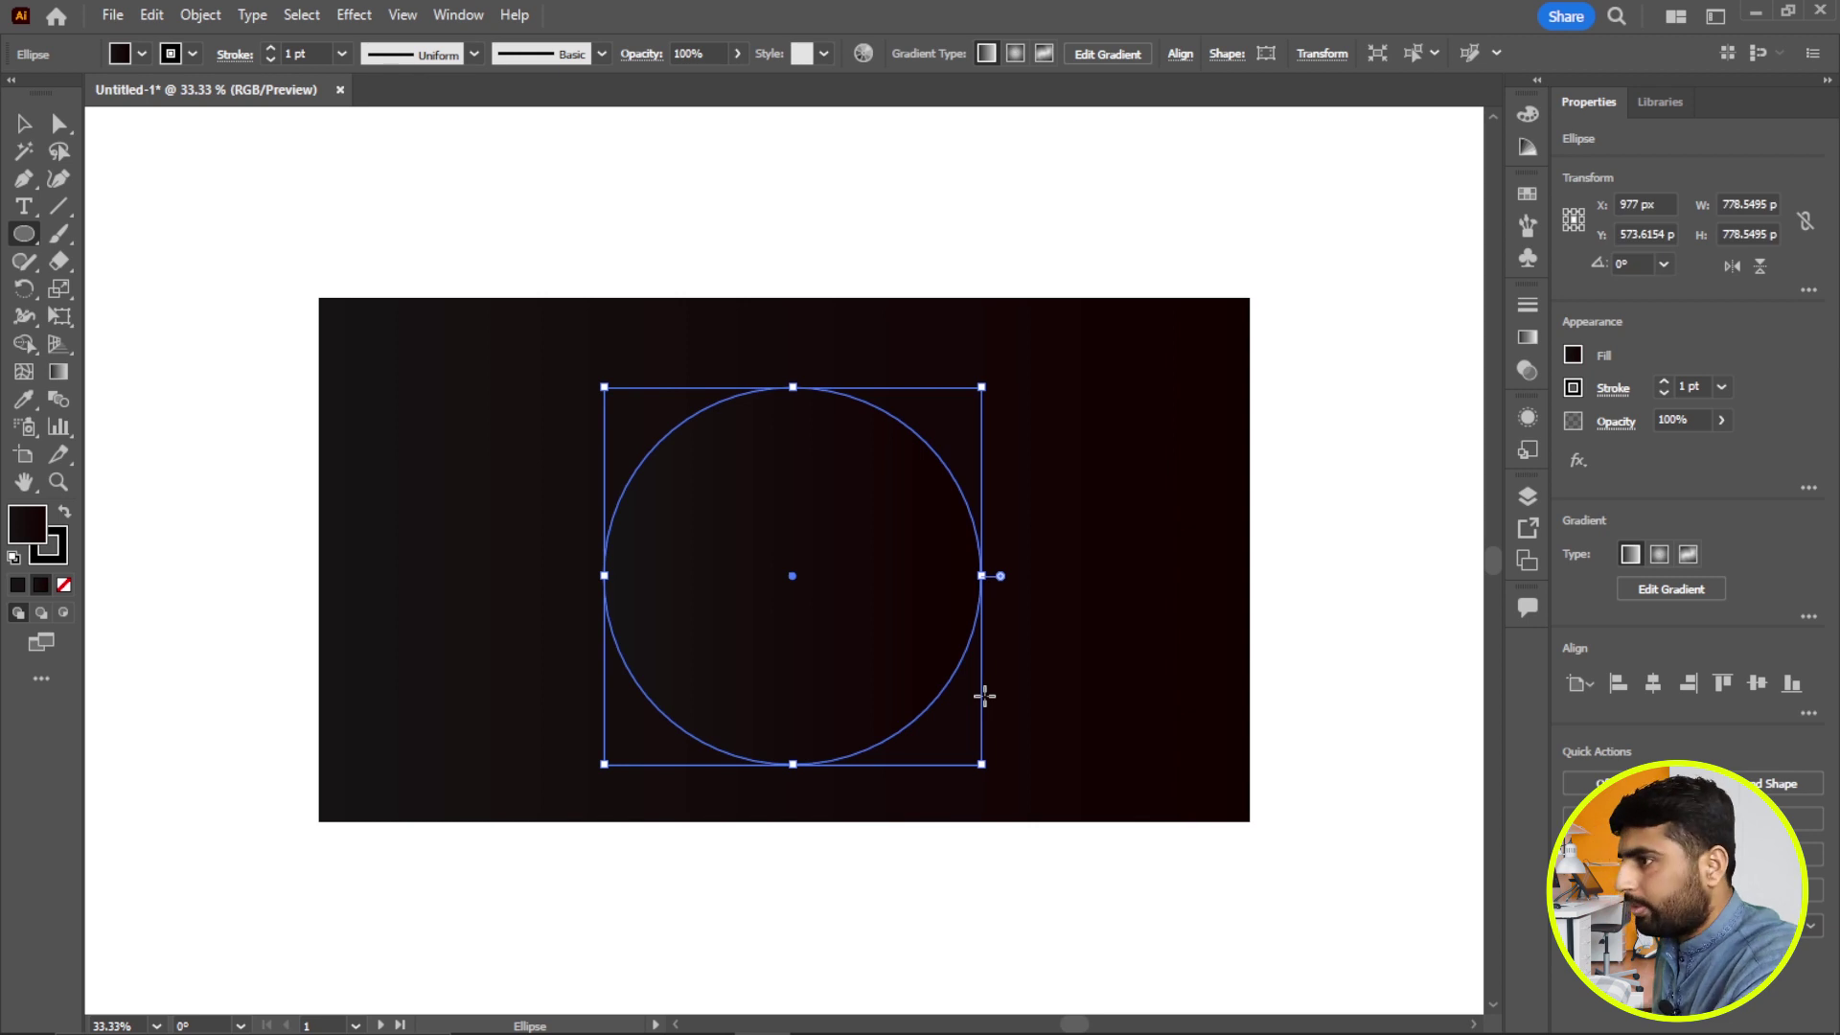
pyautogui.click(1652, 684)
pyautogui.click(1756, 683)
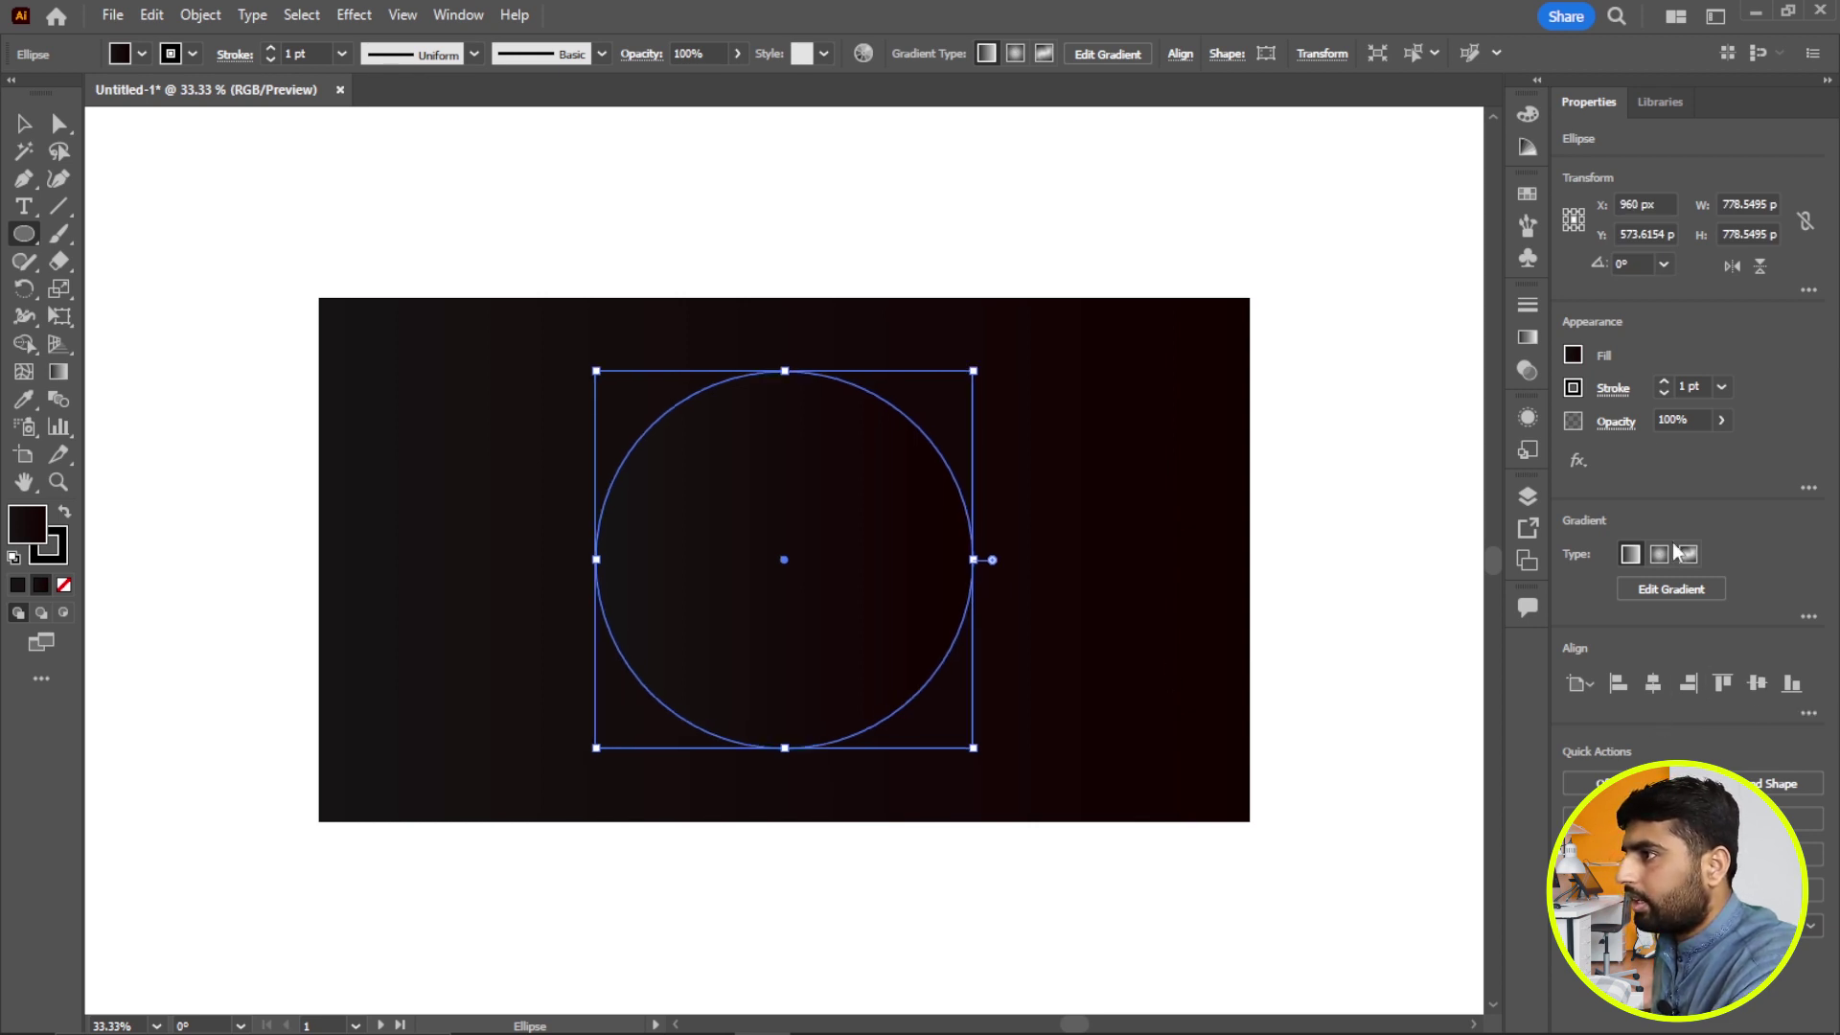
# Step: Set the circle to no fill with a white 12 pt stroke
pyautogui.click(1572, 355)
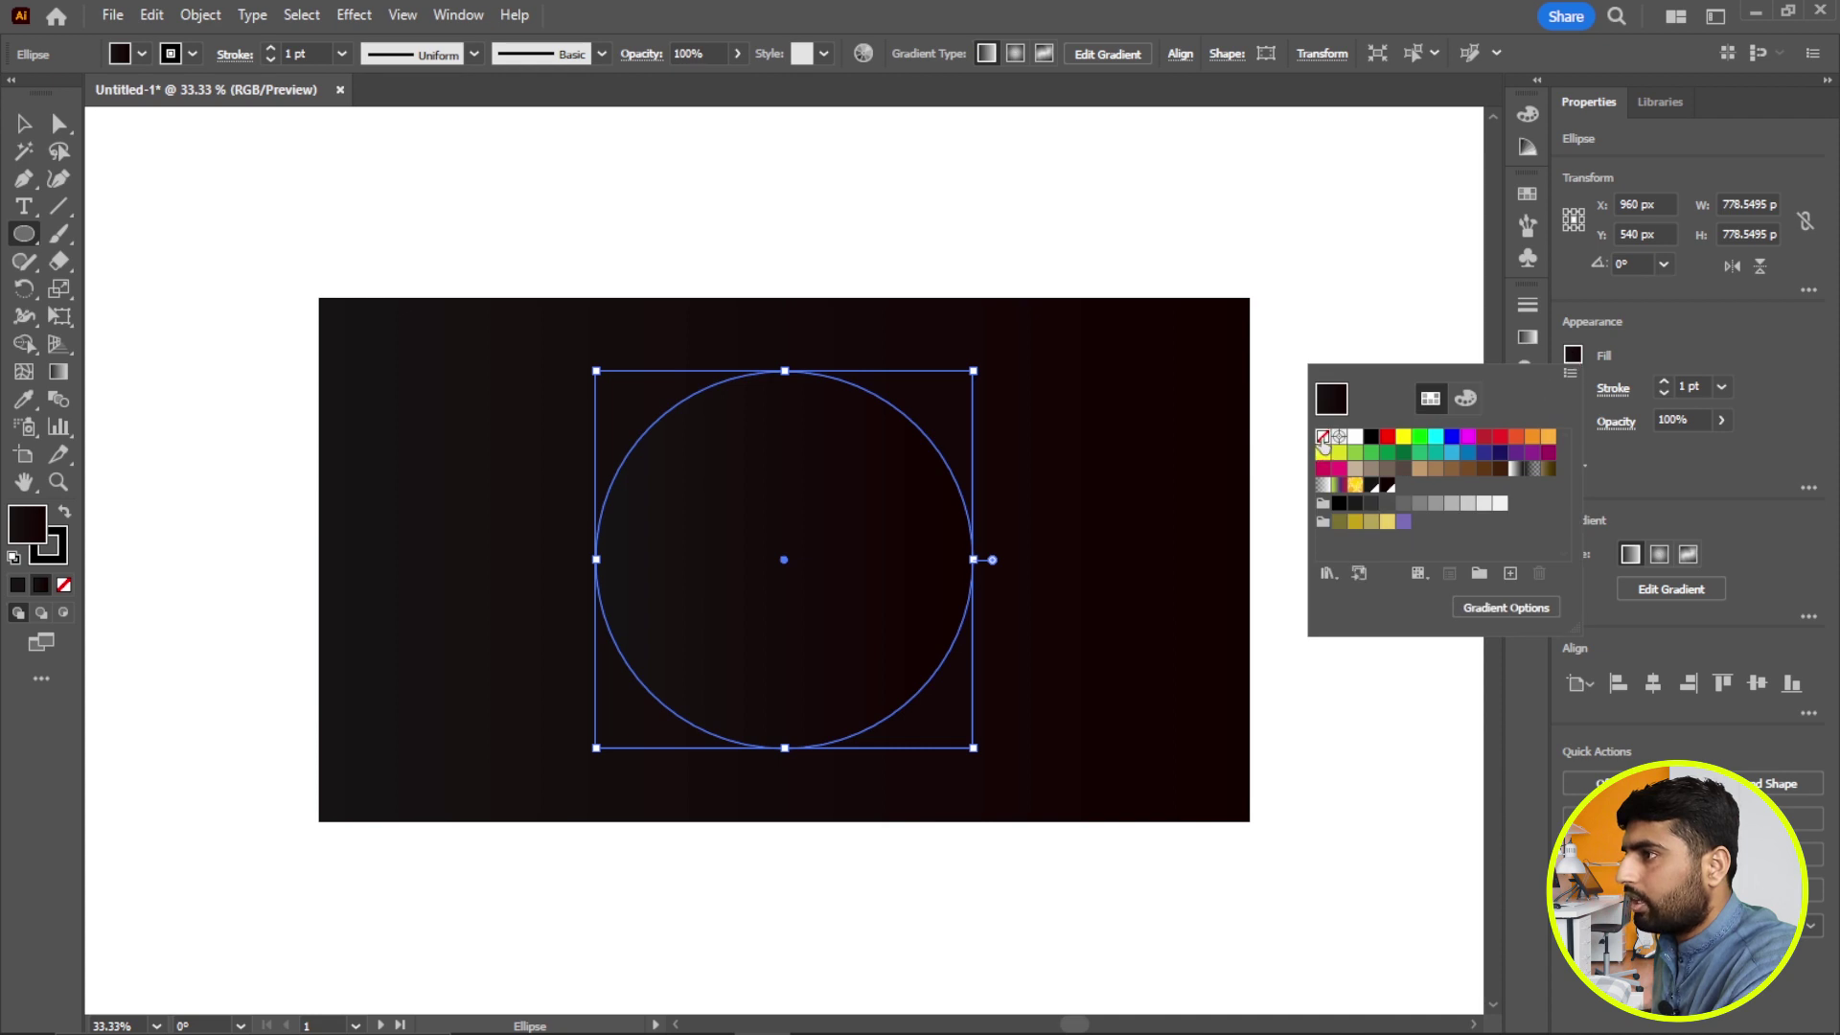
pyautogui.click(1323, 437)
pyautogui.click(1573, 388)
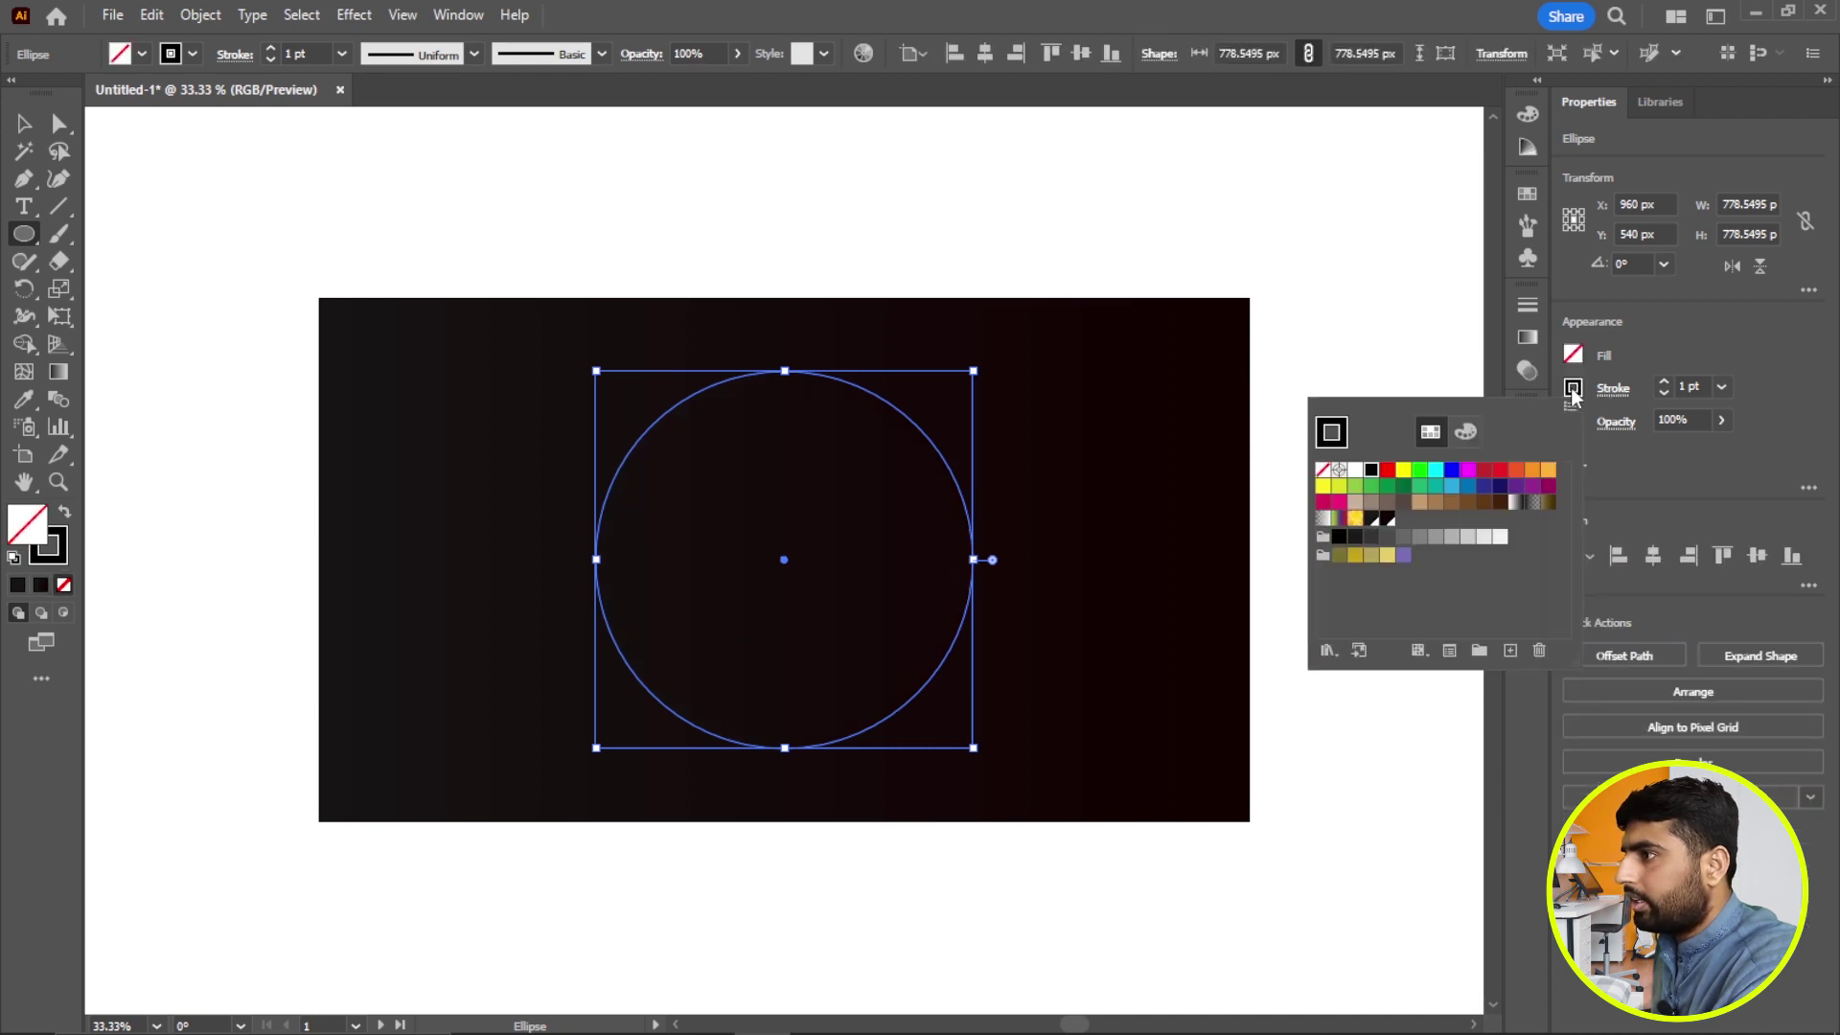
pyautogui.click(1355, 469)
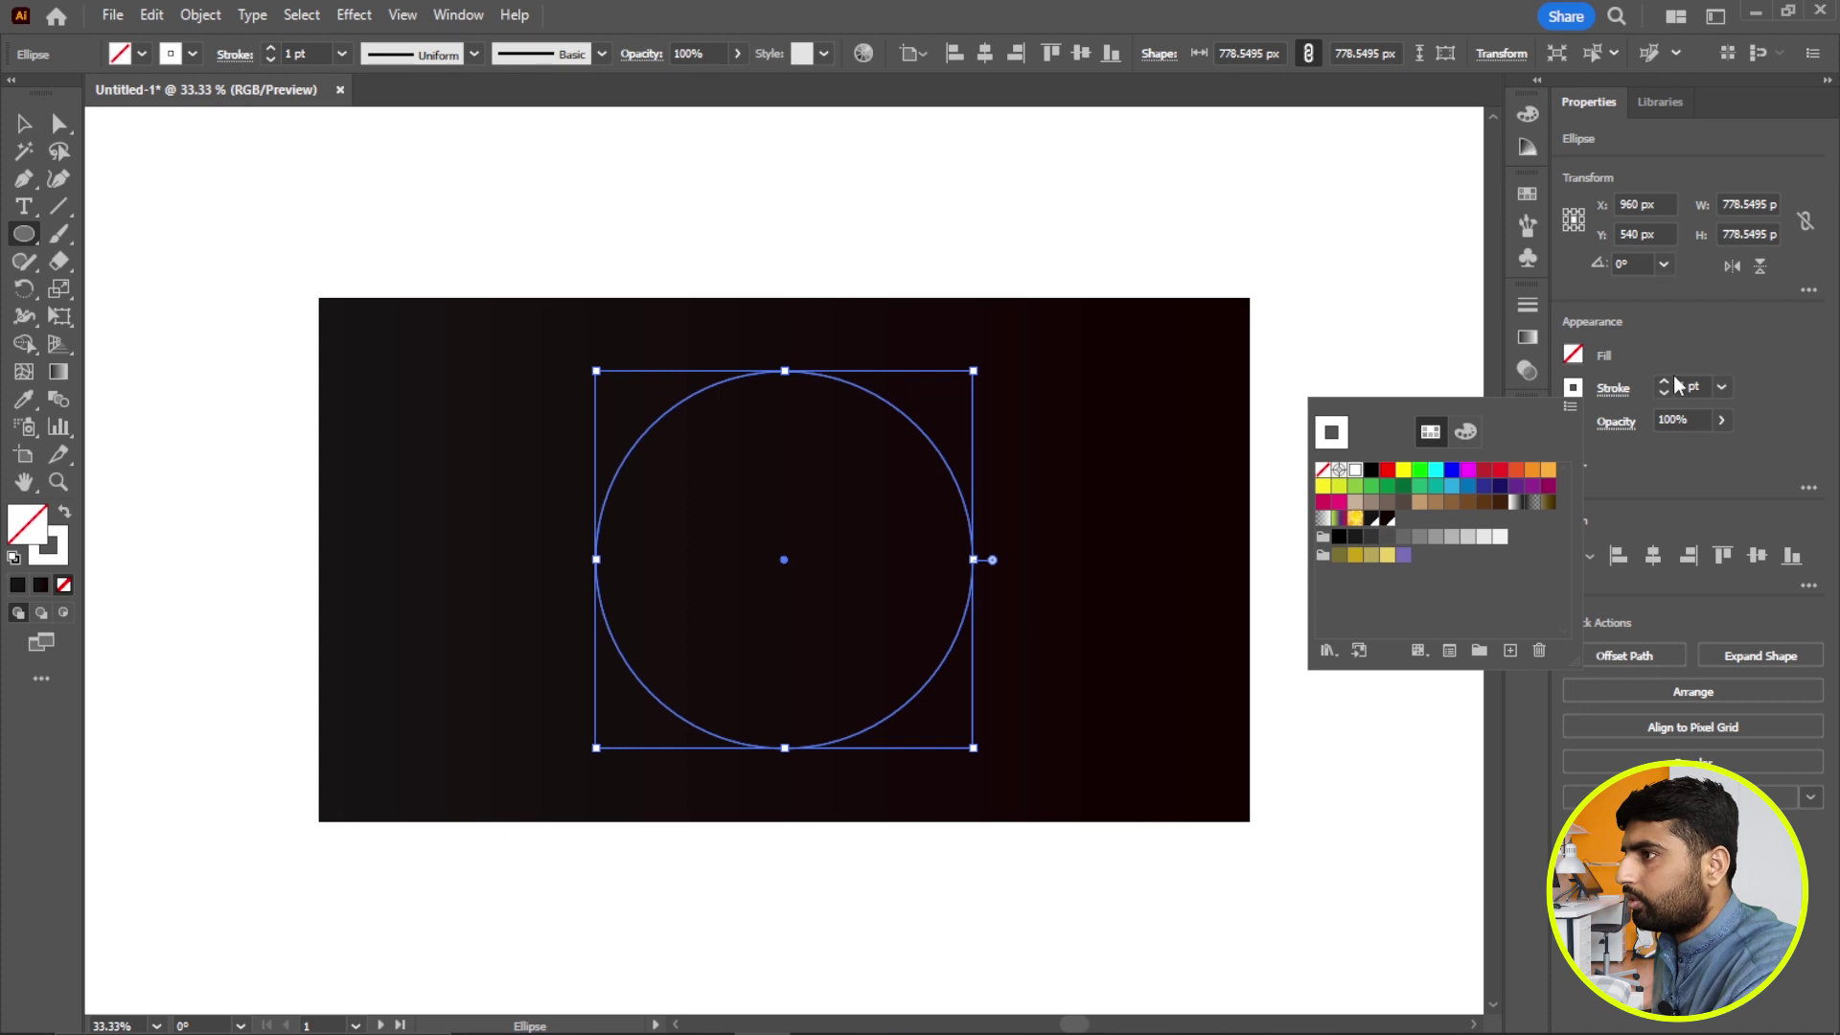
pyautogui.click(1672, 386)
pyautogui.click(1664, 383)
pyautogui.click(1665, 383)
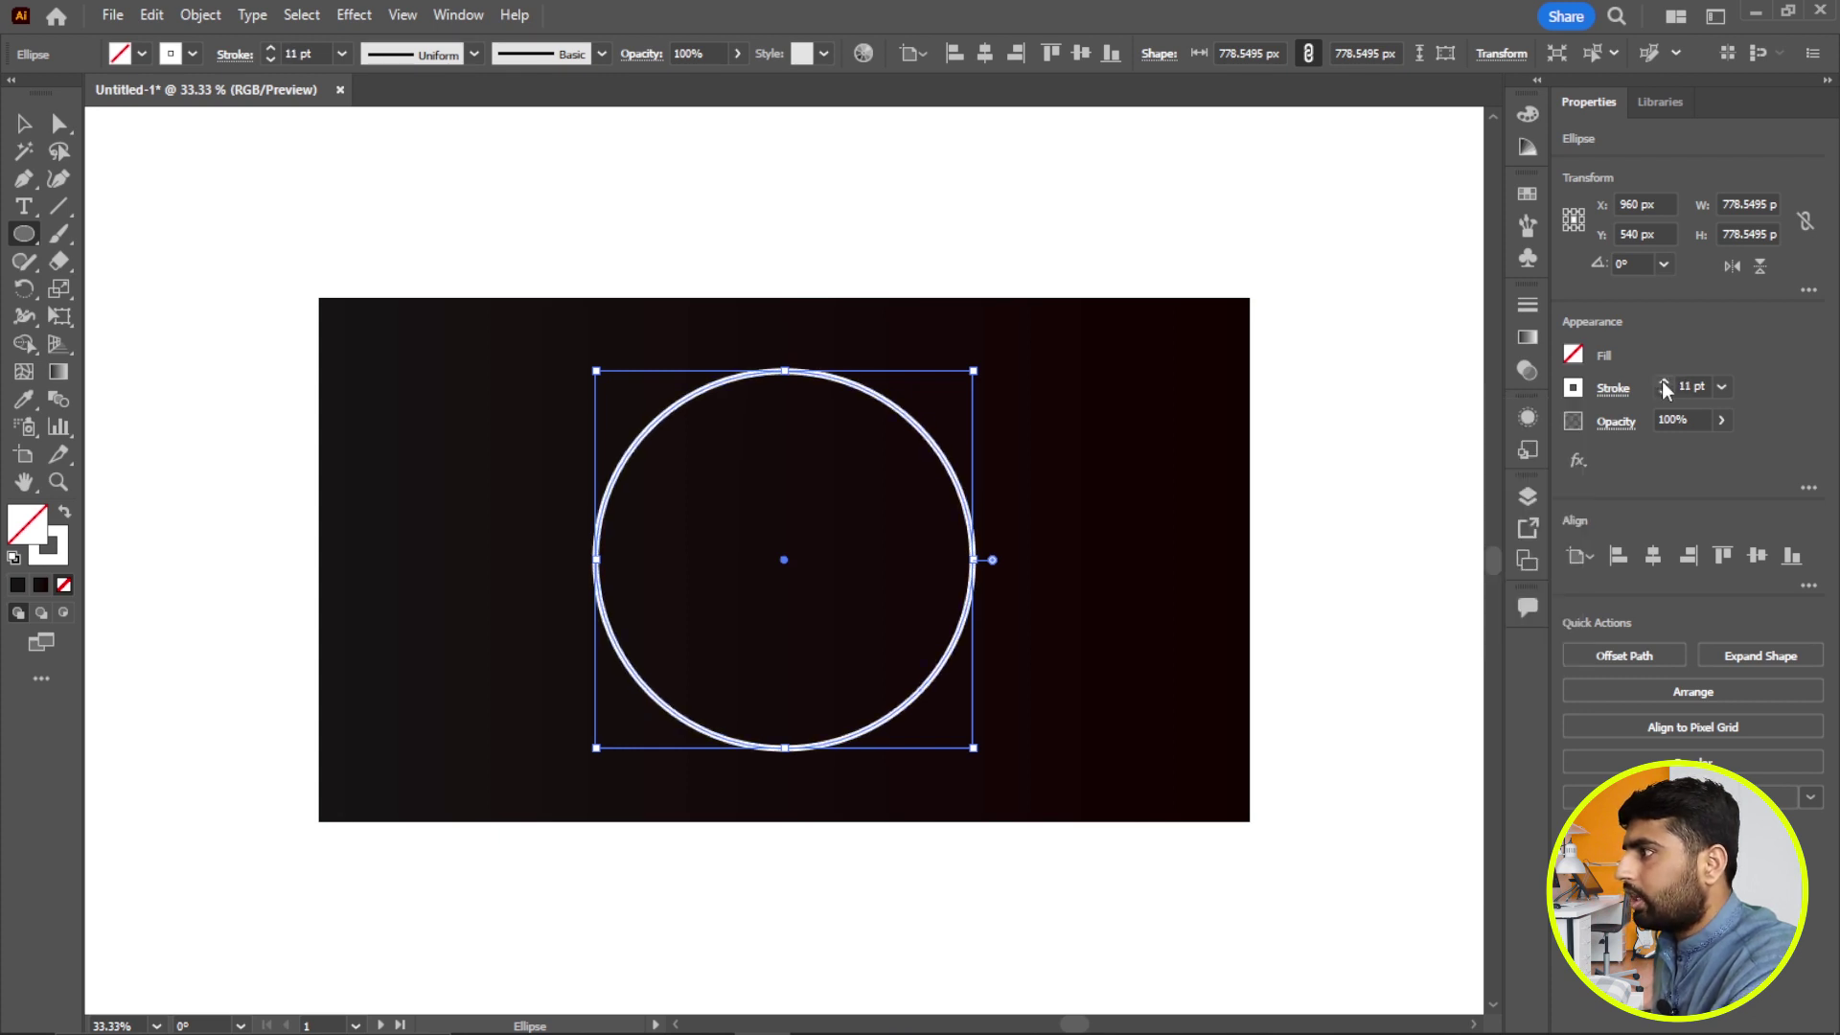
pyautogui.click(1664, 382)
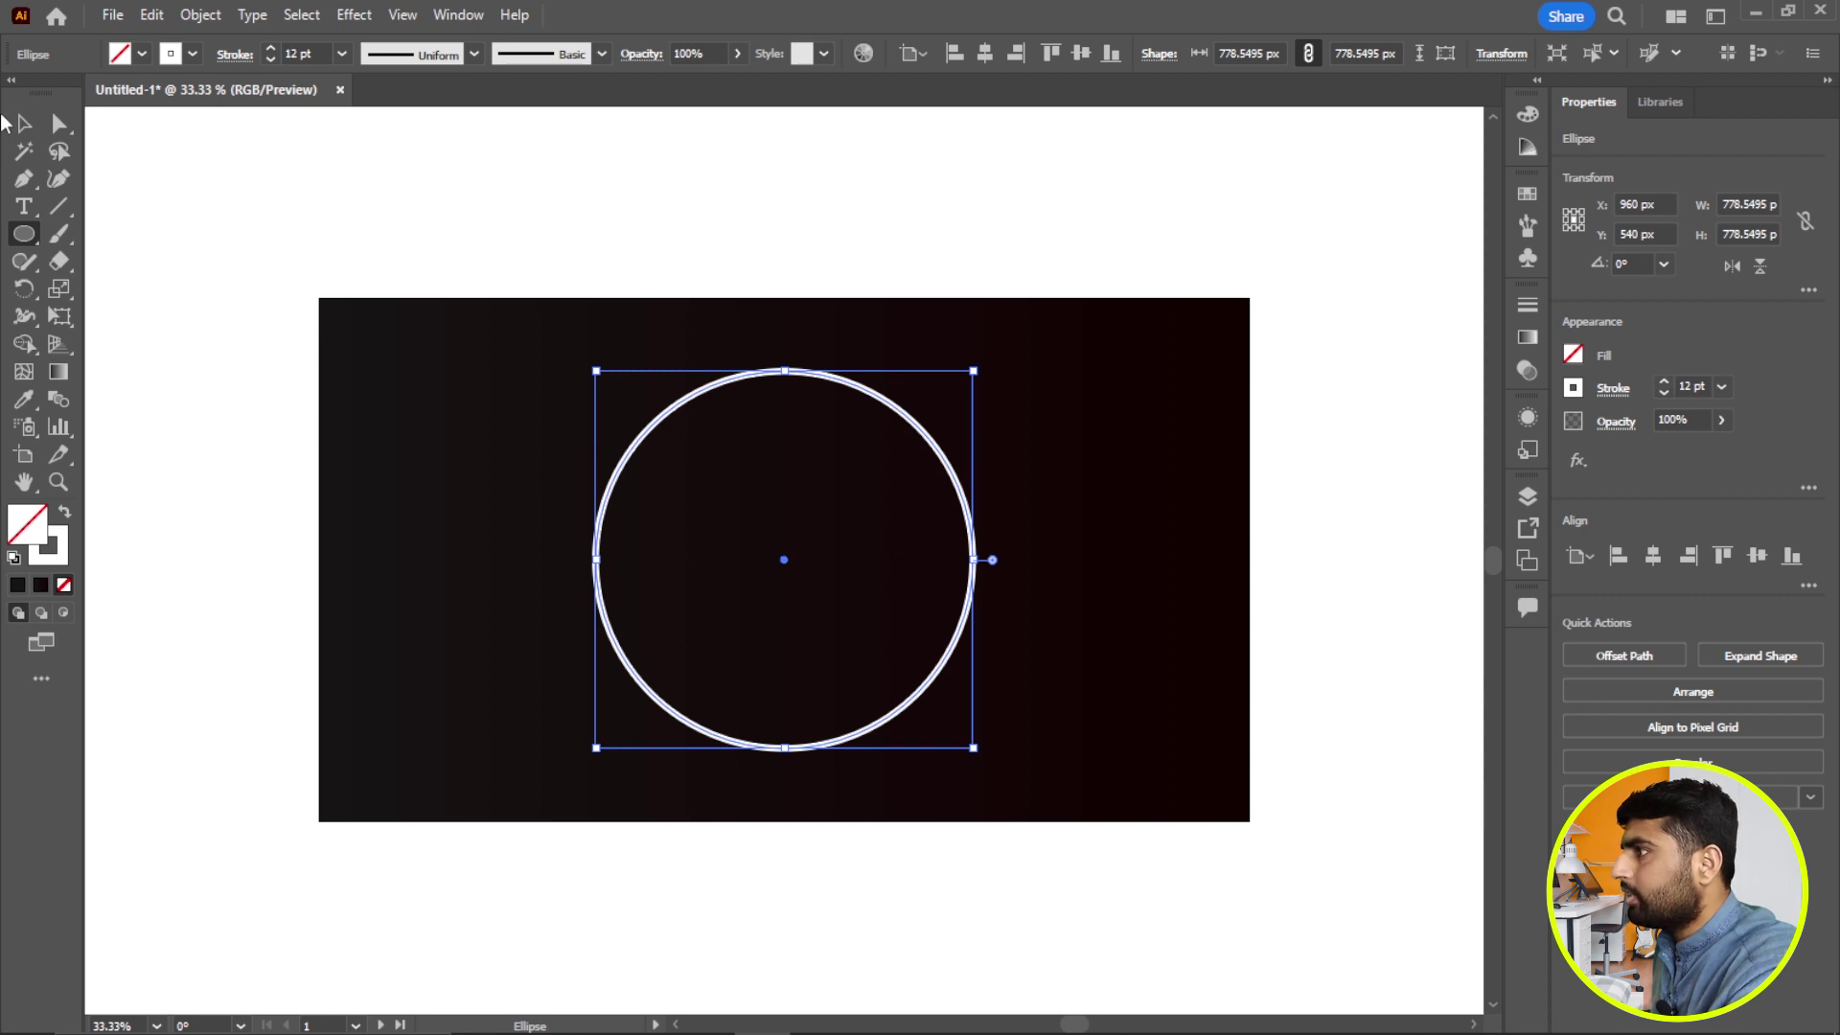
pyautogui.click(21, 125)
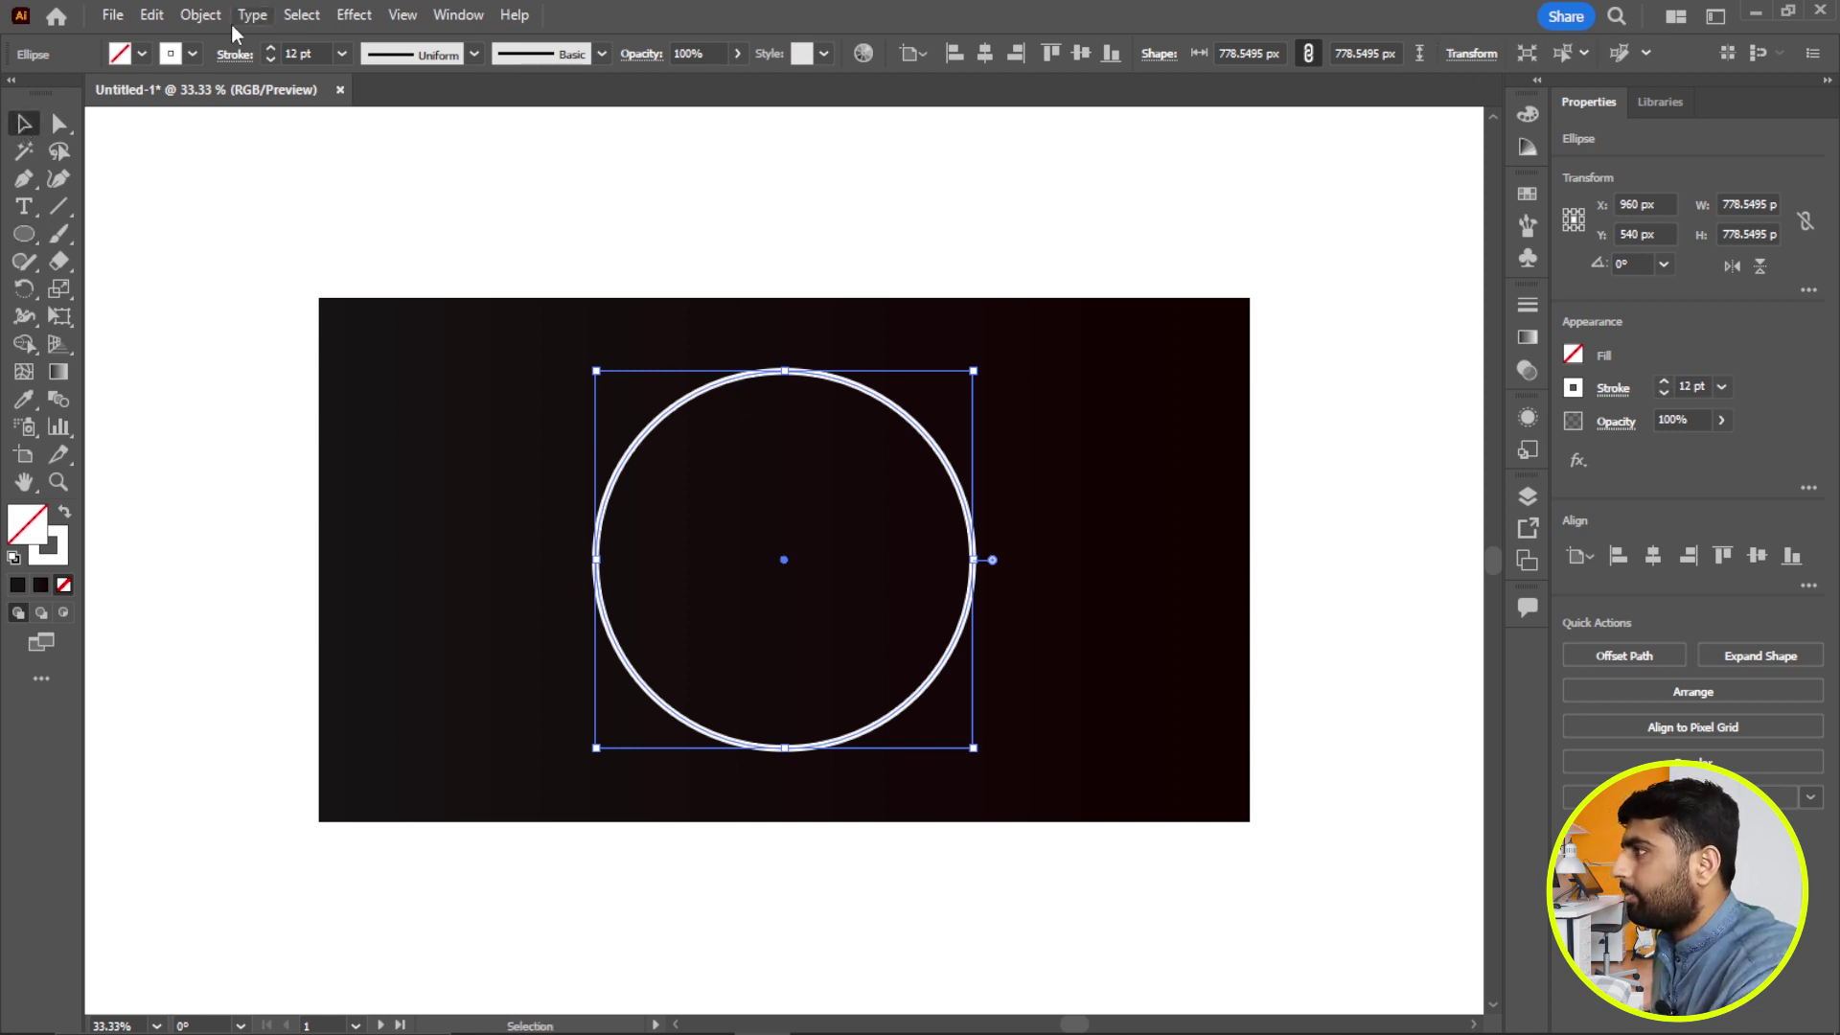
pyautogui.click(203, 18)
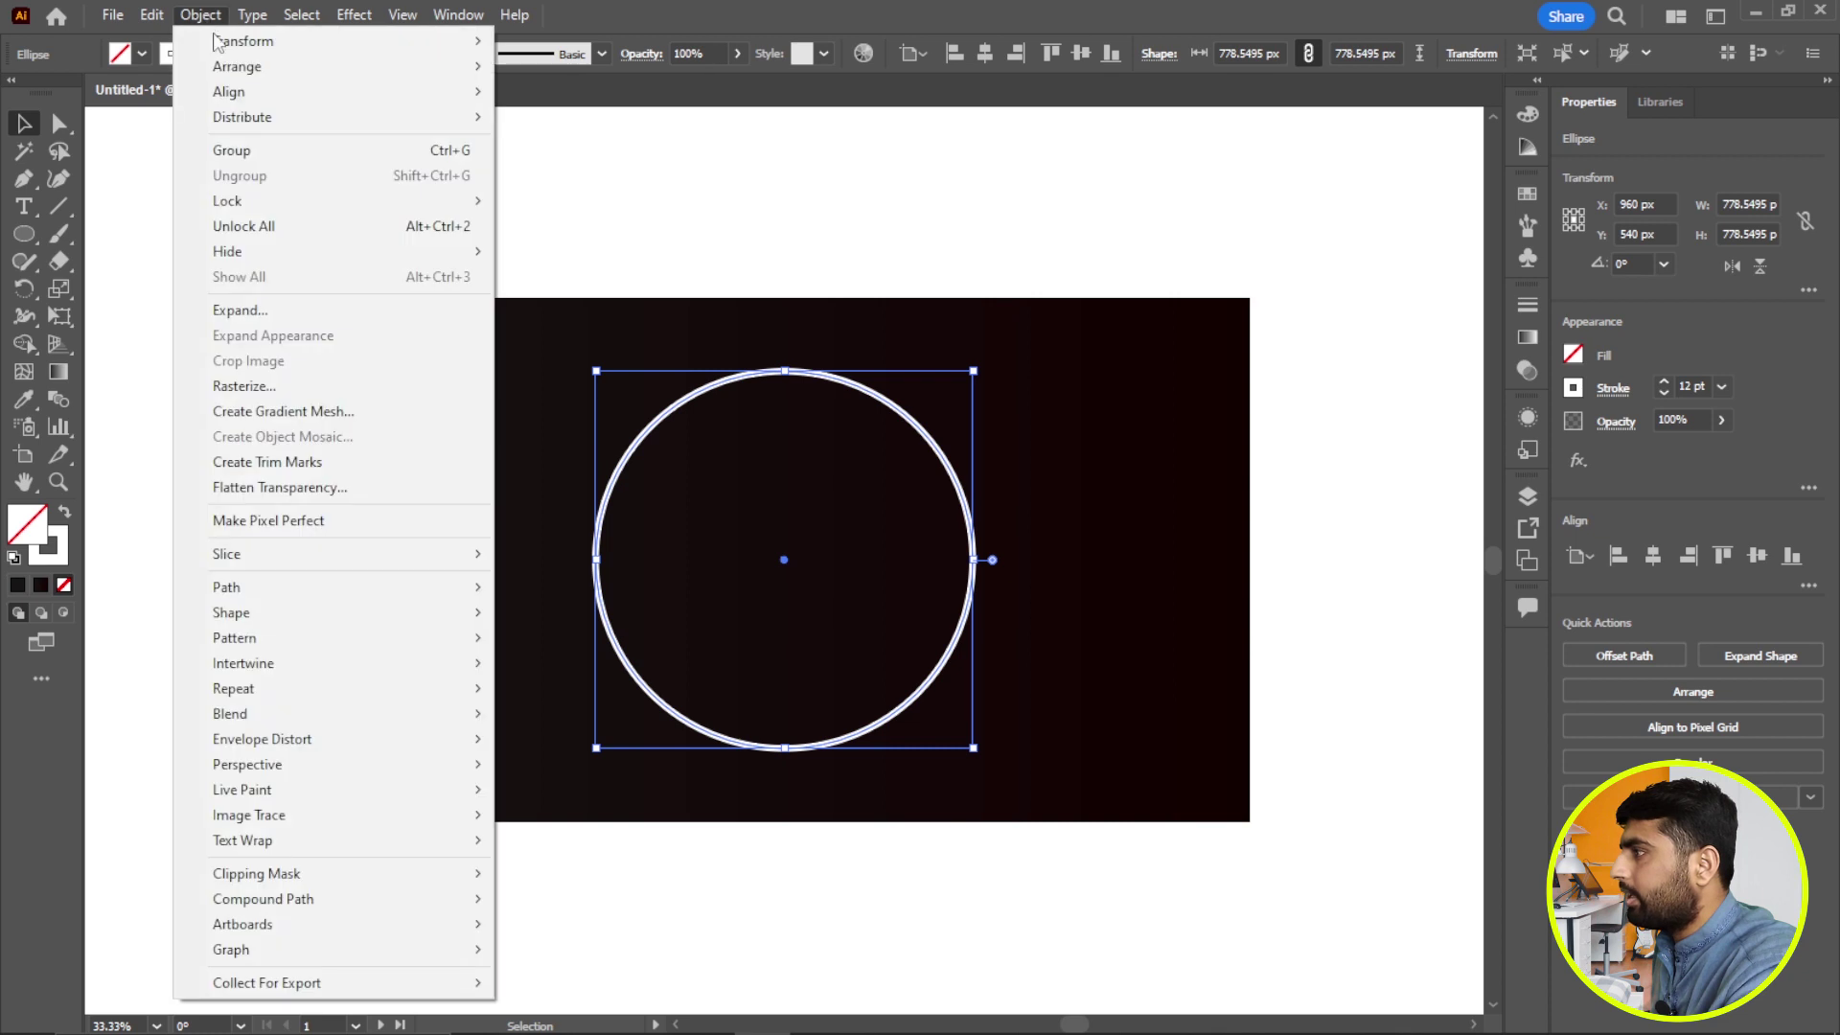
# Step: Expand the circle's stroke into a filled shape and offset its path by 70 px
pyautogui.click(239, 313)
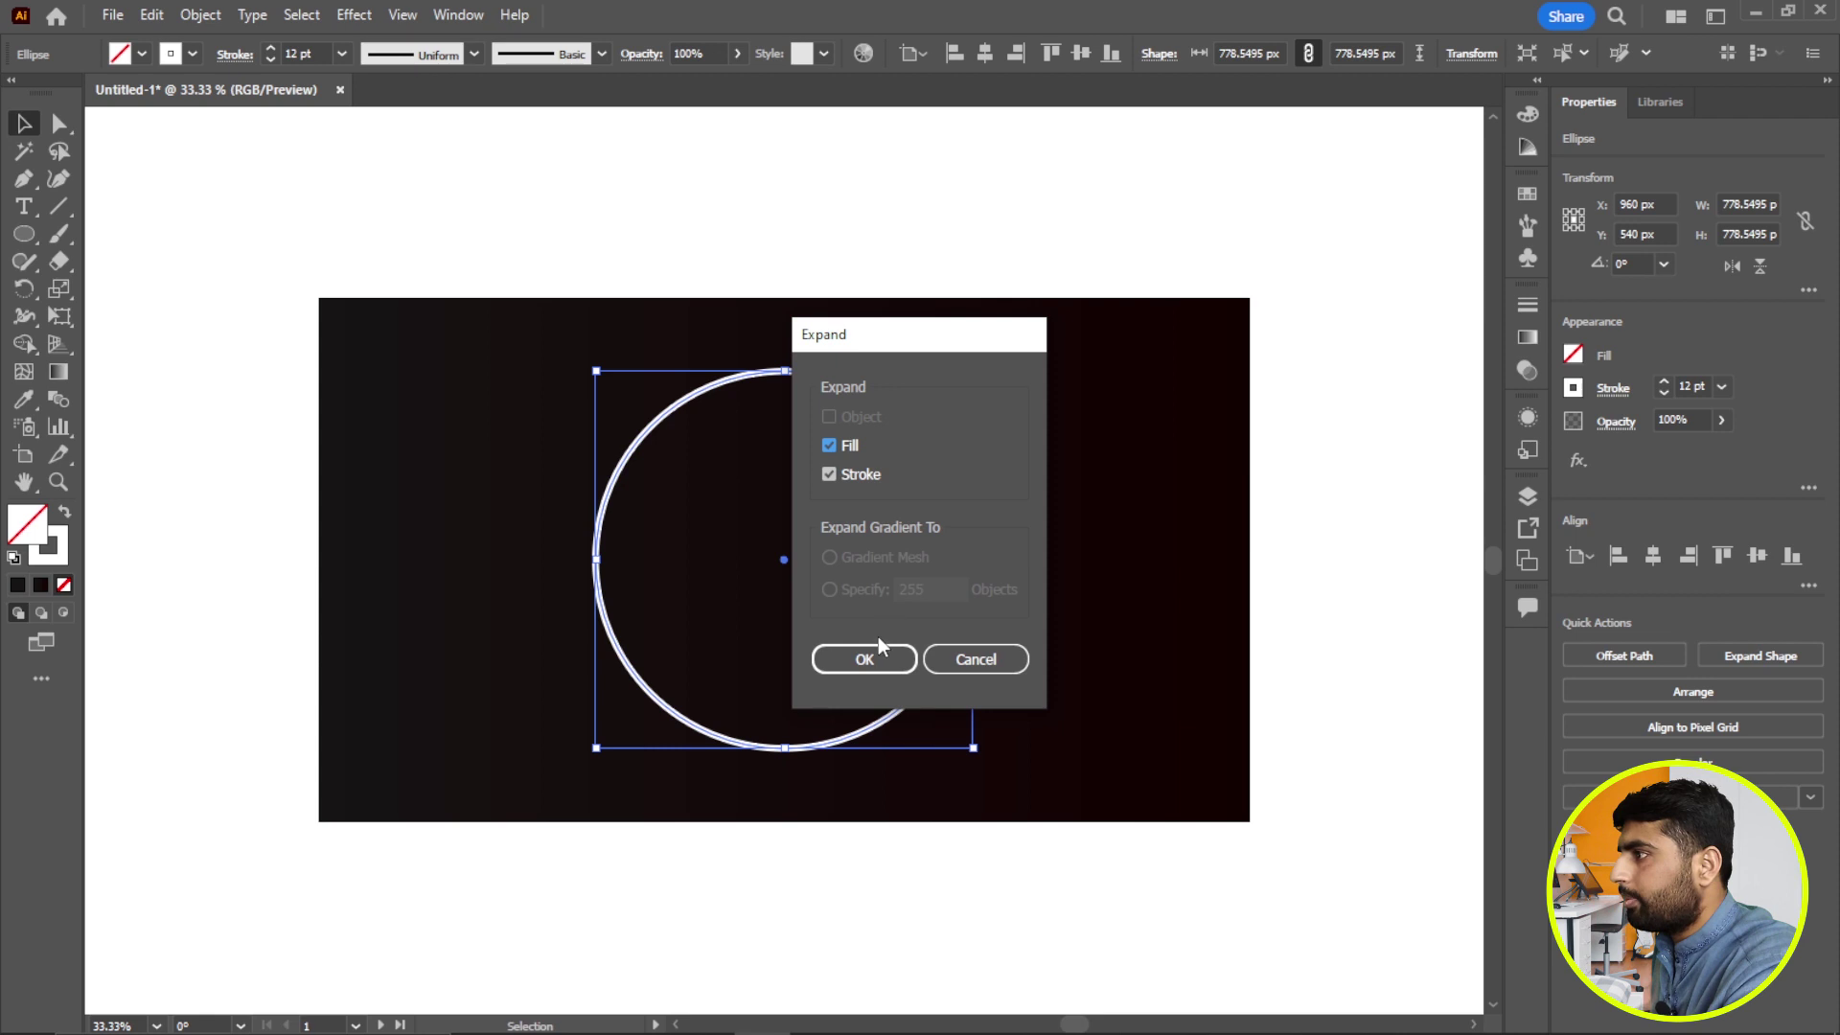
pyautogui.click(868, 659)
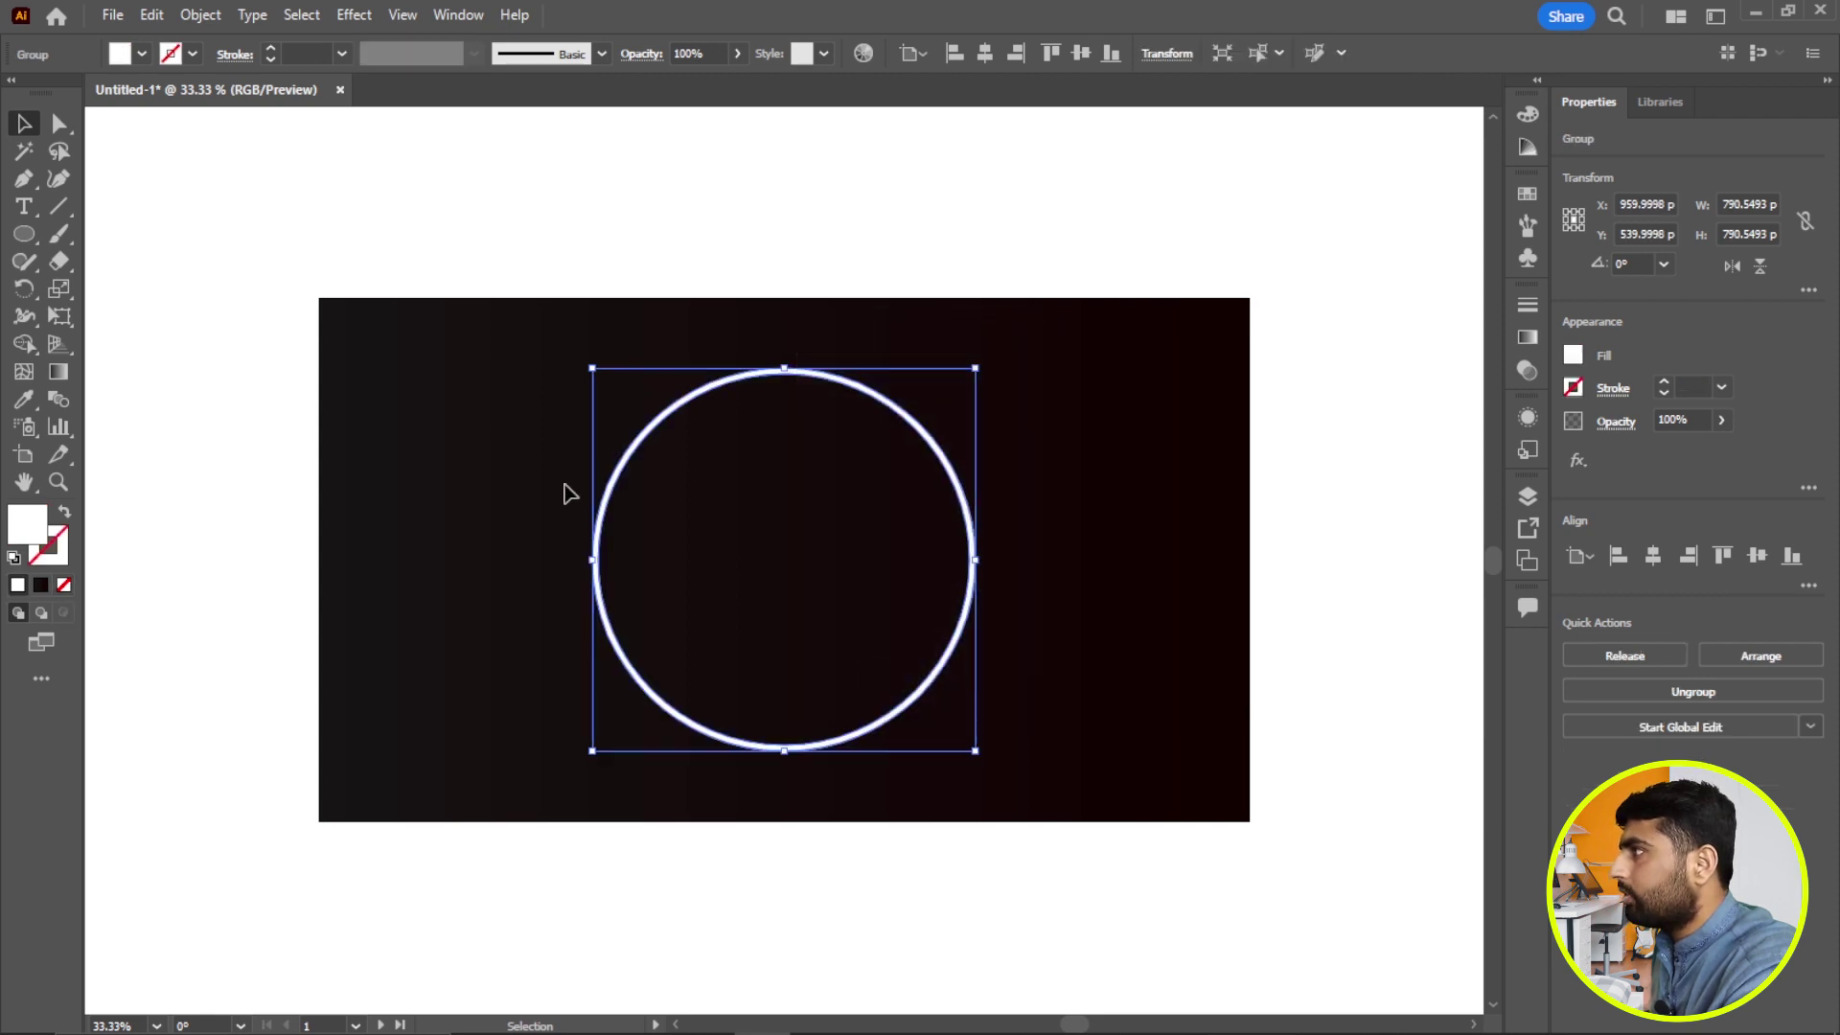
pyautogui.click(201, 15)
pyautogui.moveTo(227, 587)
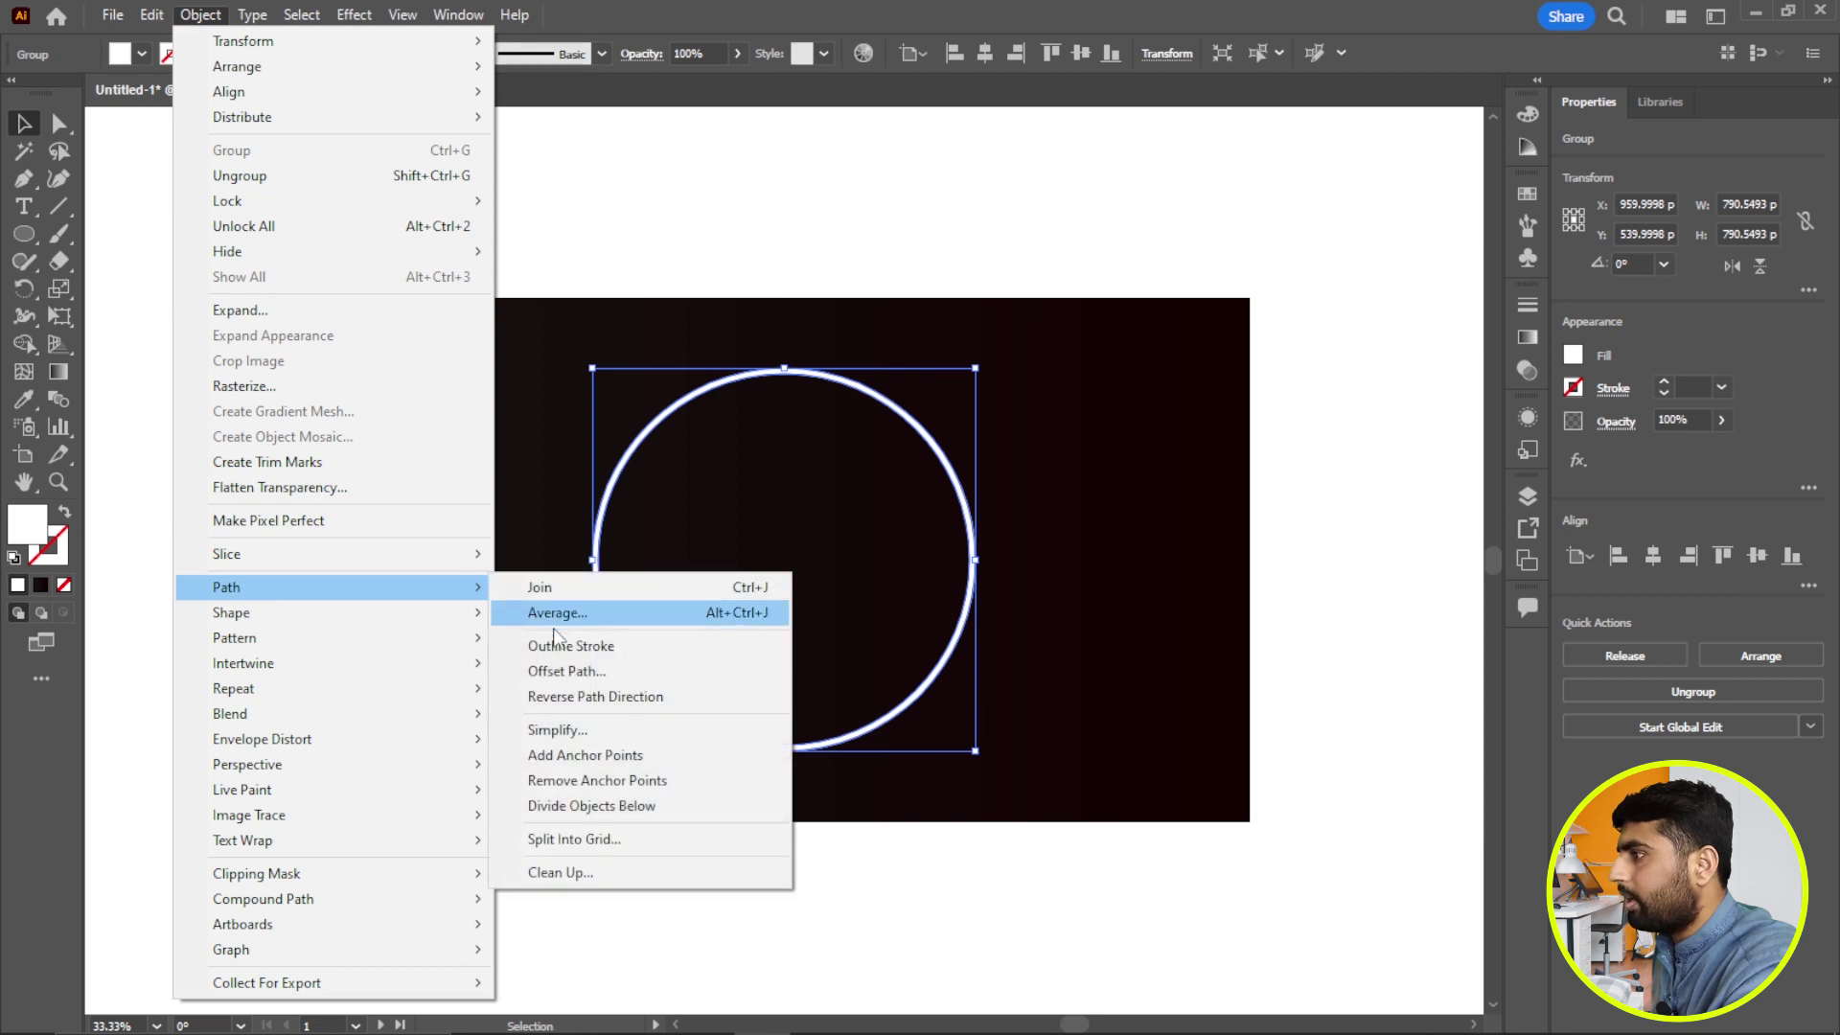
pyautogui.click(565, 672)
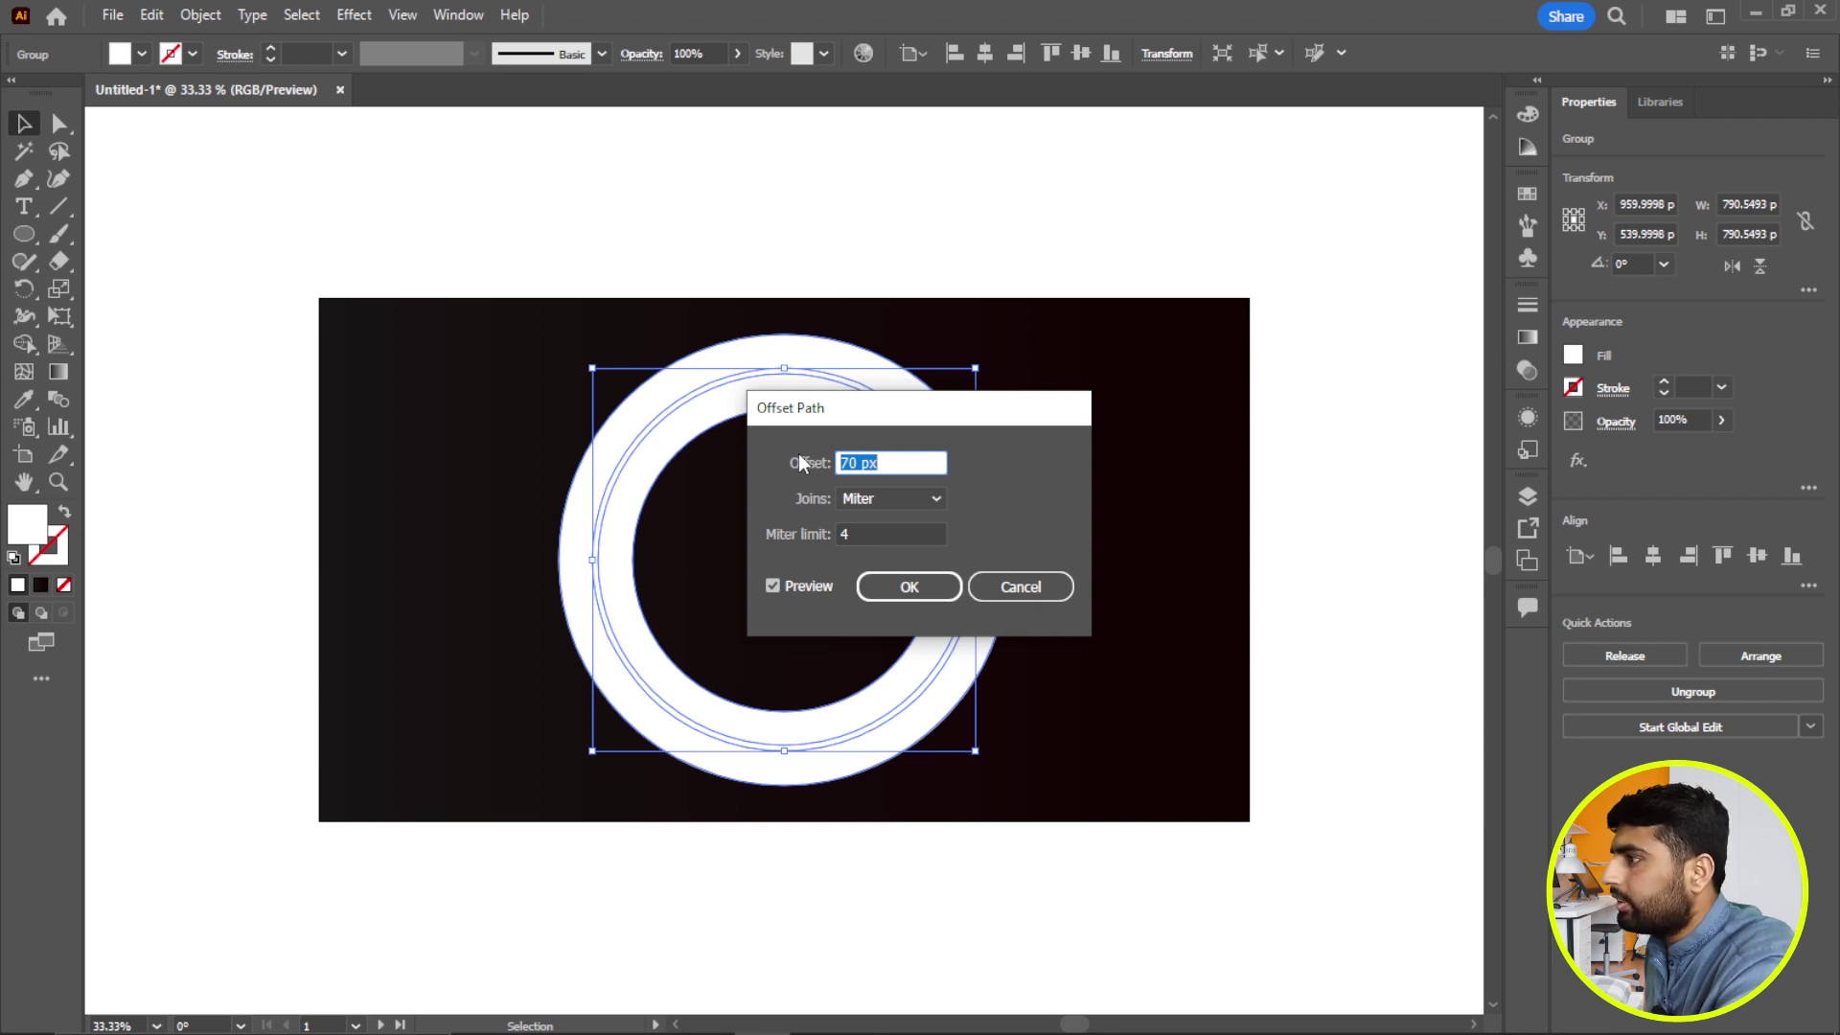
pyautogui.click(909, 587)
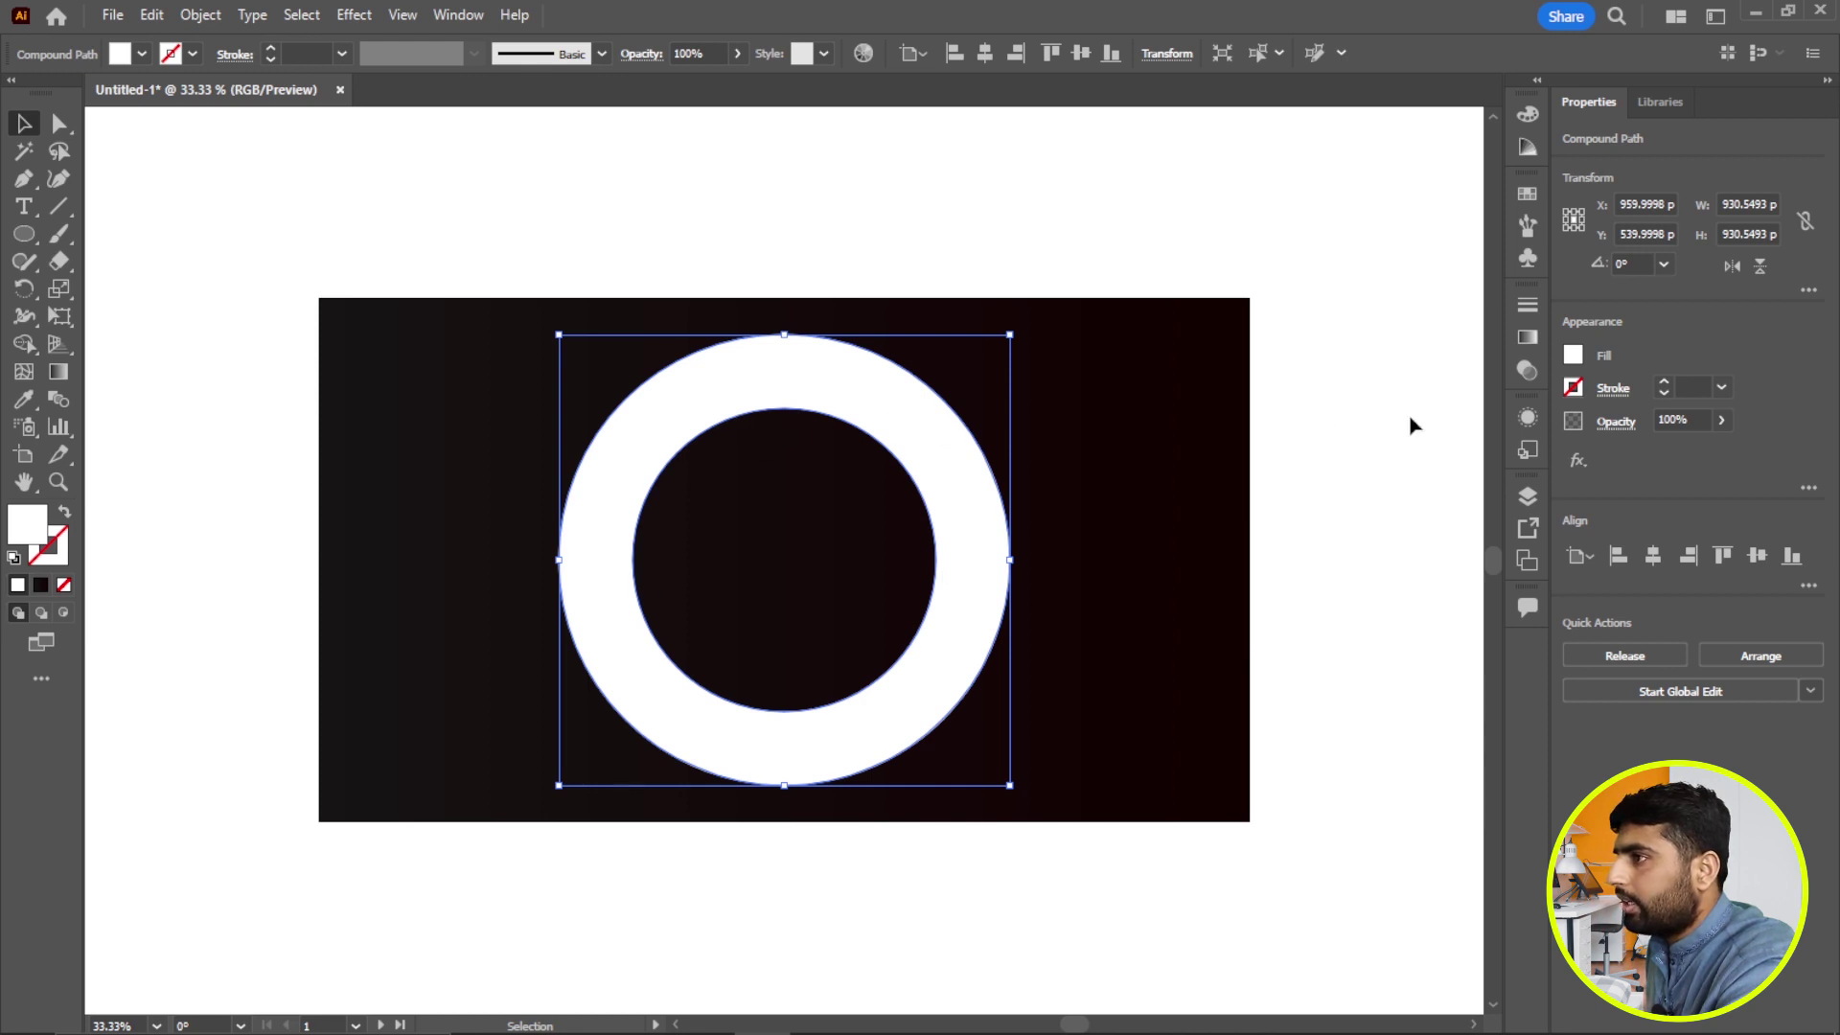
# Step: Set the 930.5 px offset ring's fill to black 000000
pyautogui.click(23, 528)
pyautogui.doubleClick(23, 528)
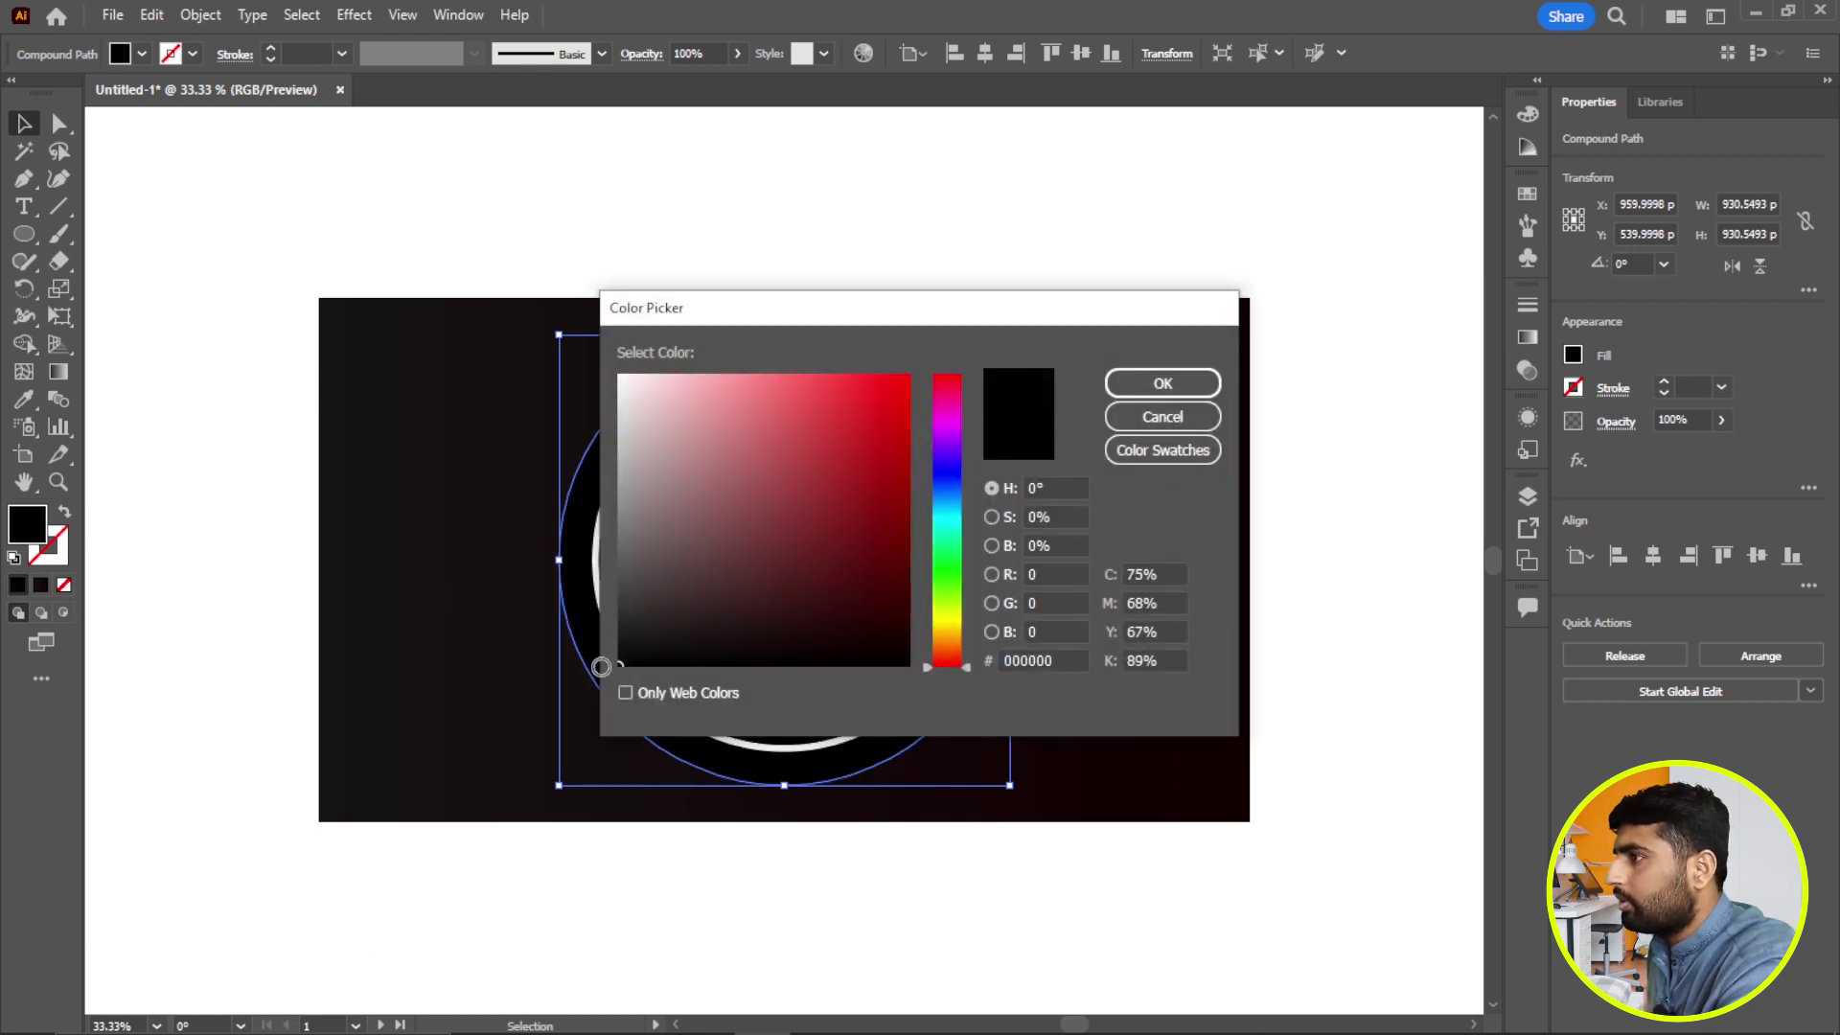
pyautogui.click(1159, 385)
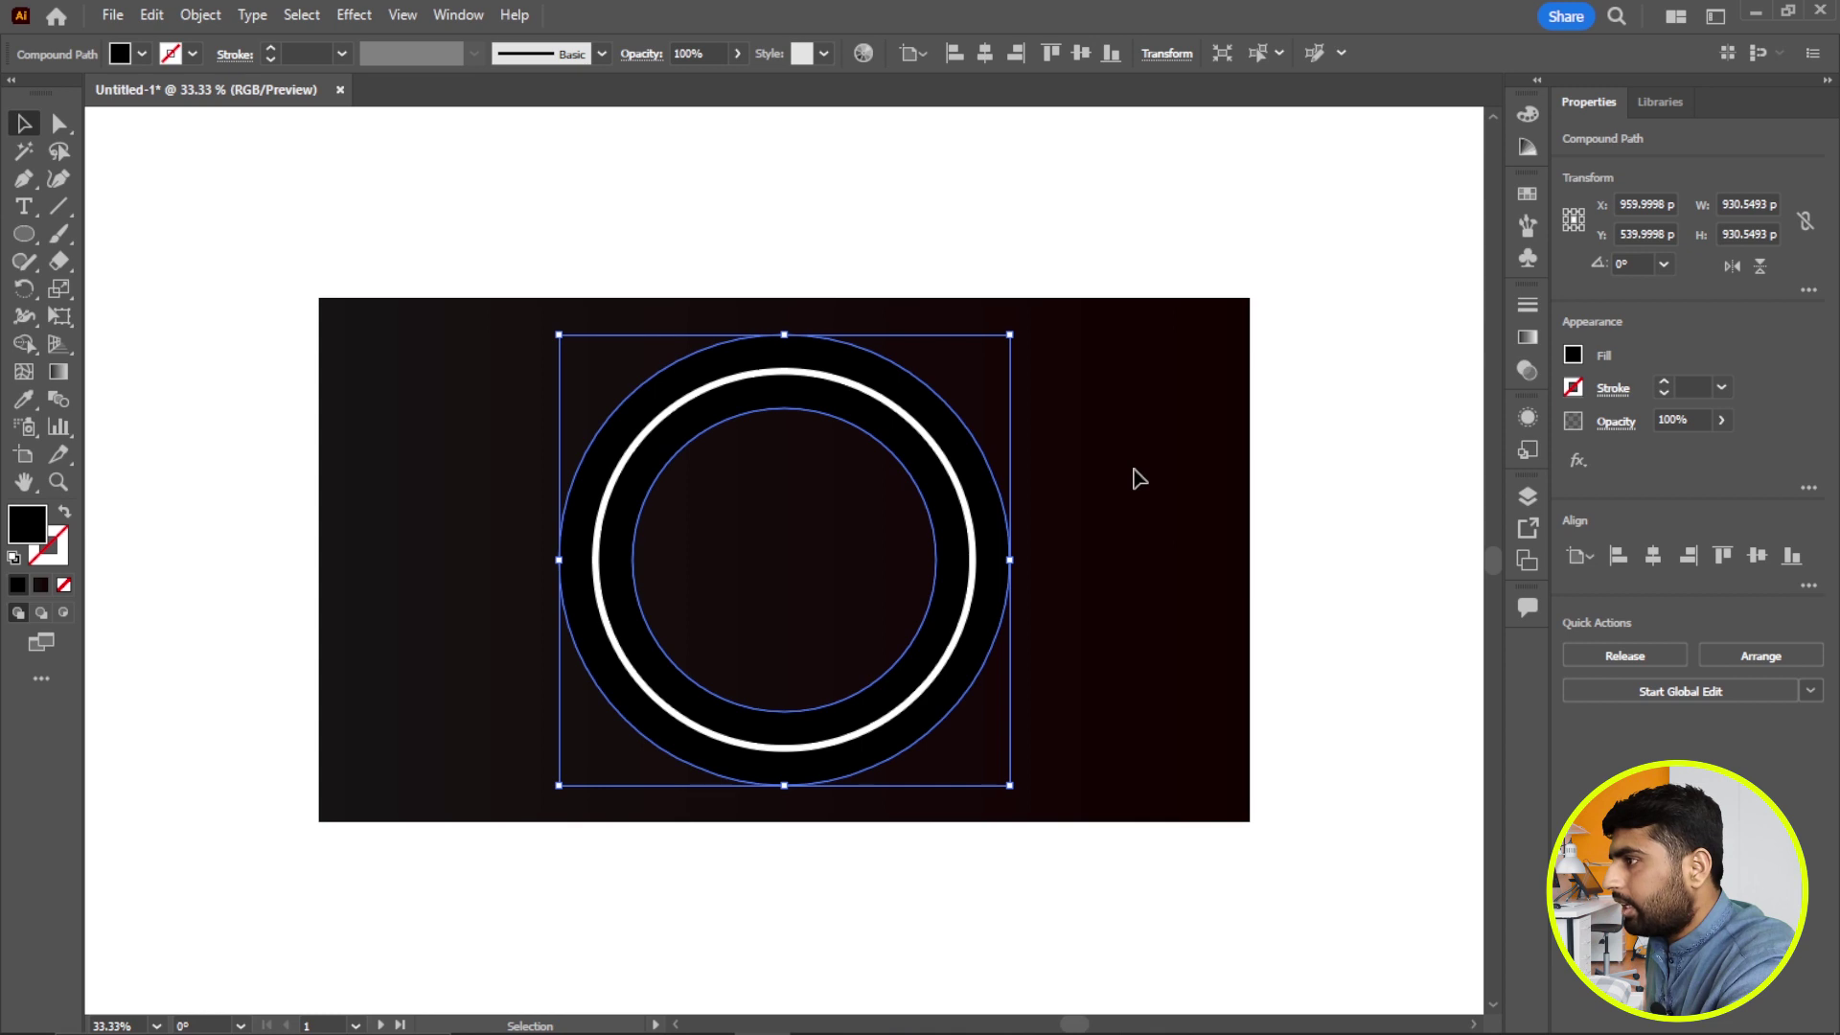
# Step: Marquee-select the white and black rings and join them with the Blend tool
pyautogui.click(1107, 523)
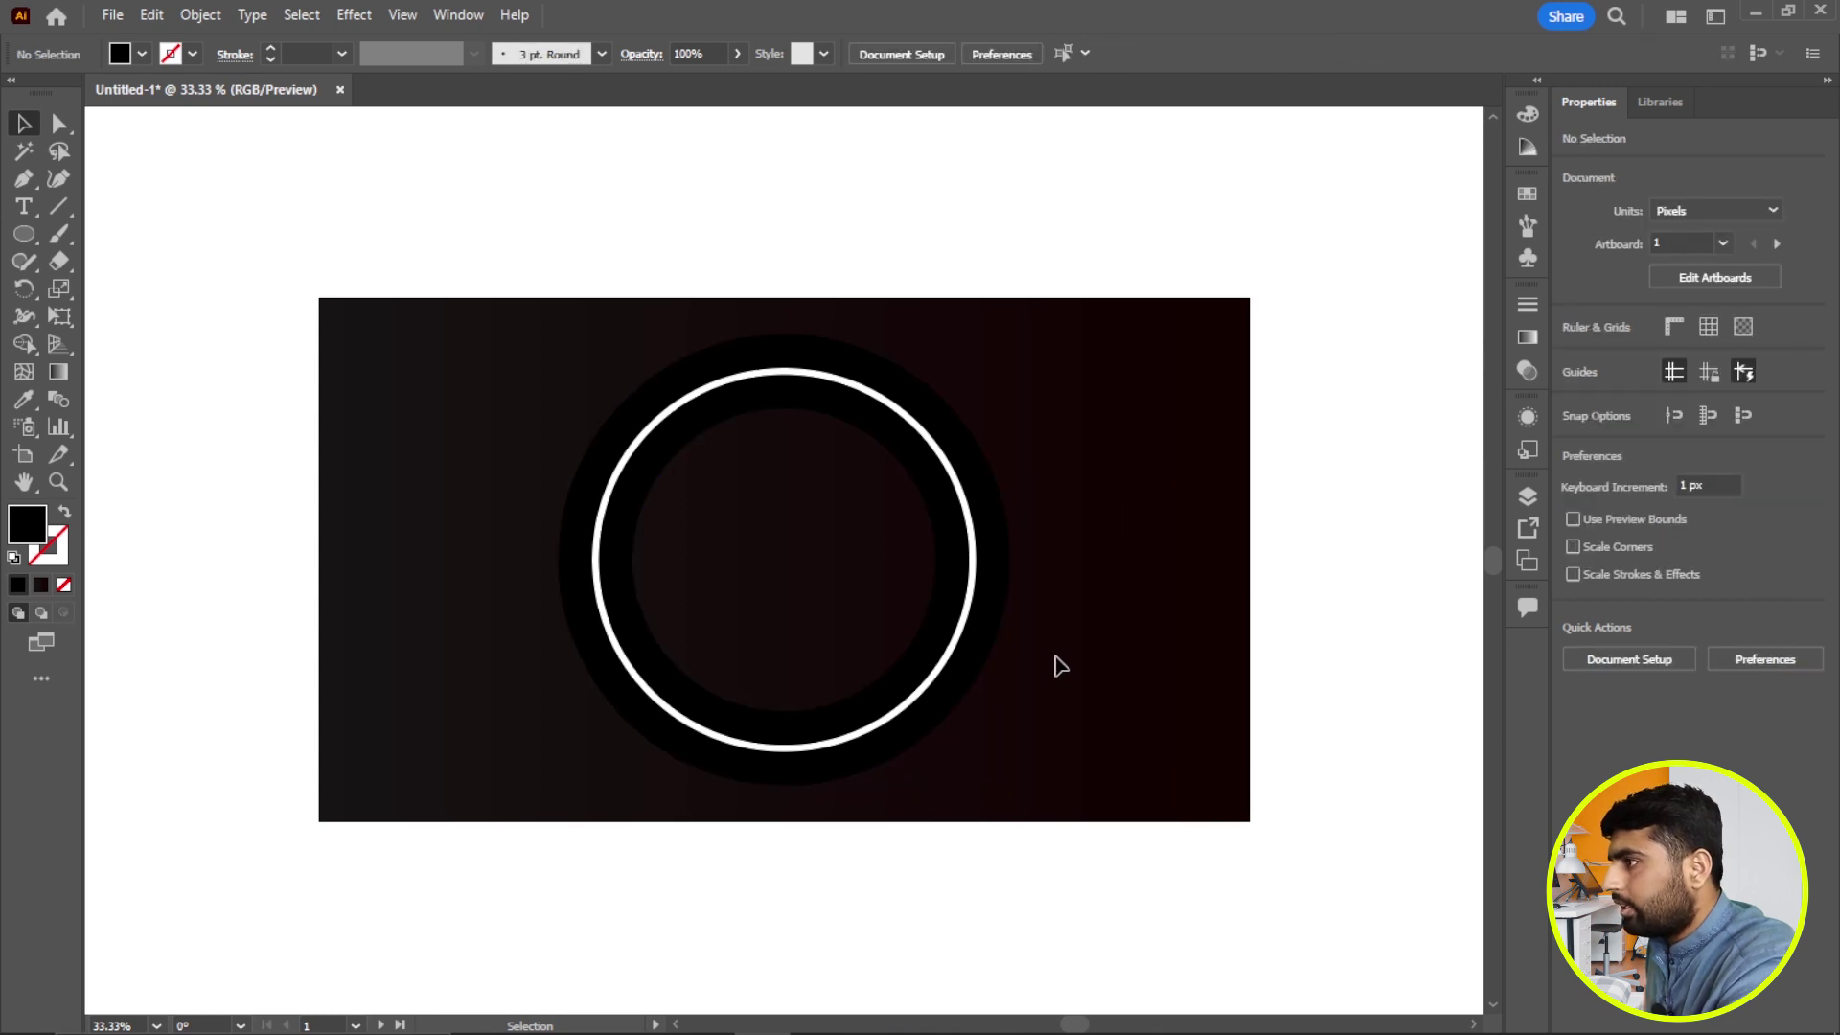
pyautogui.moveTo(1065, 660); pyautogui.dragTo(832, 568)
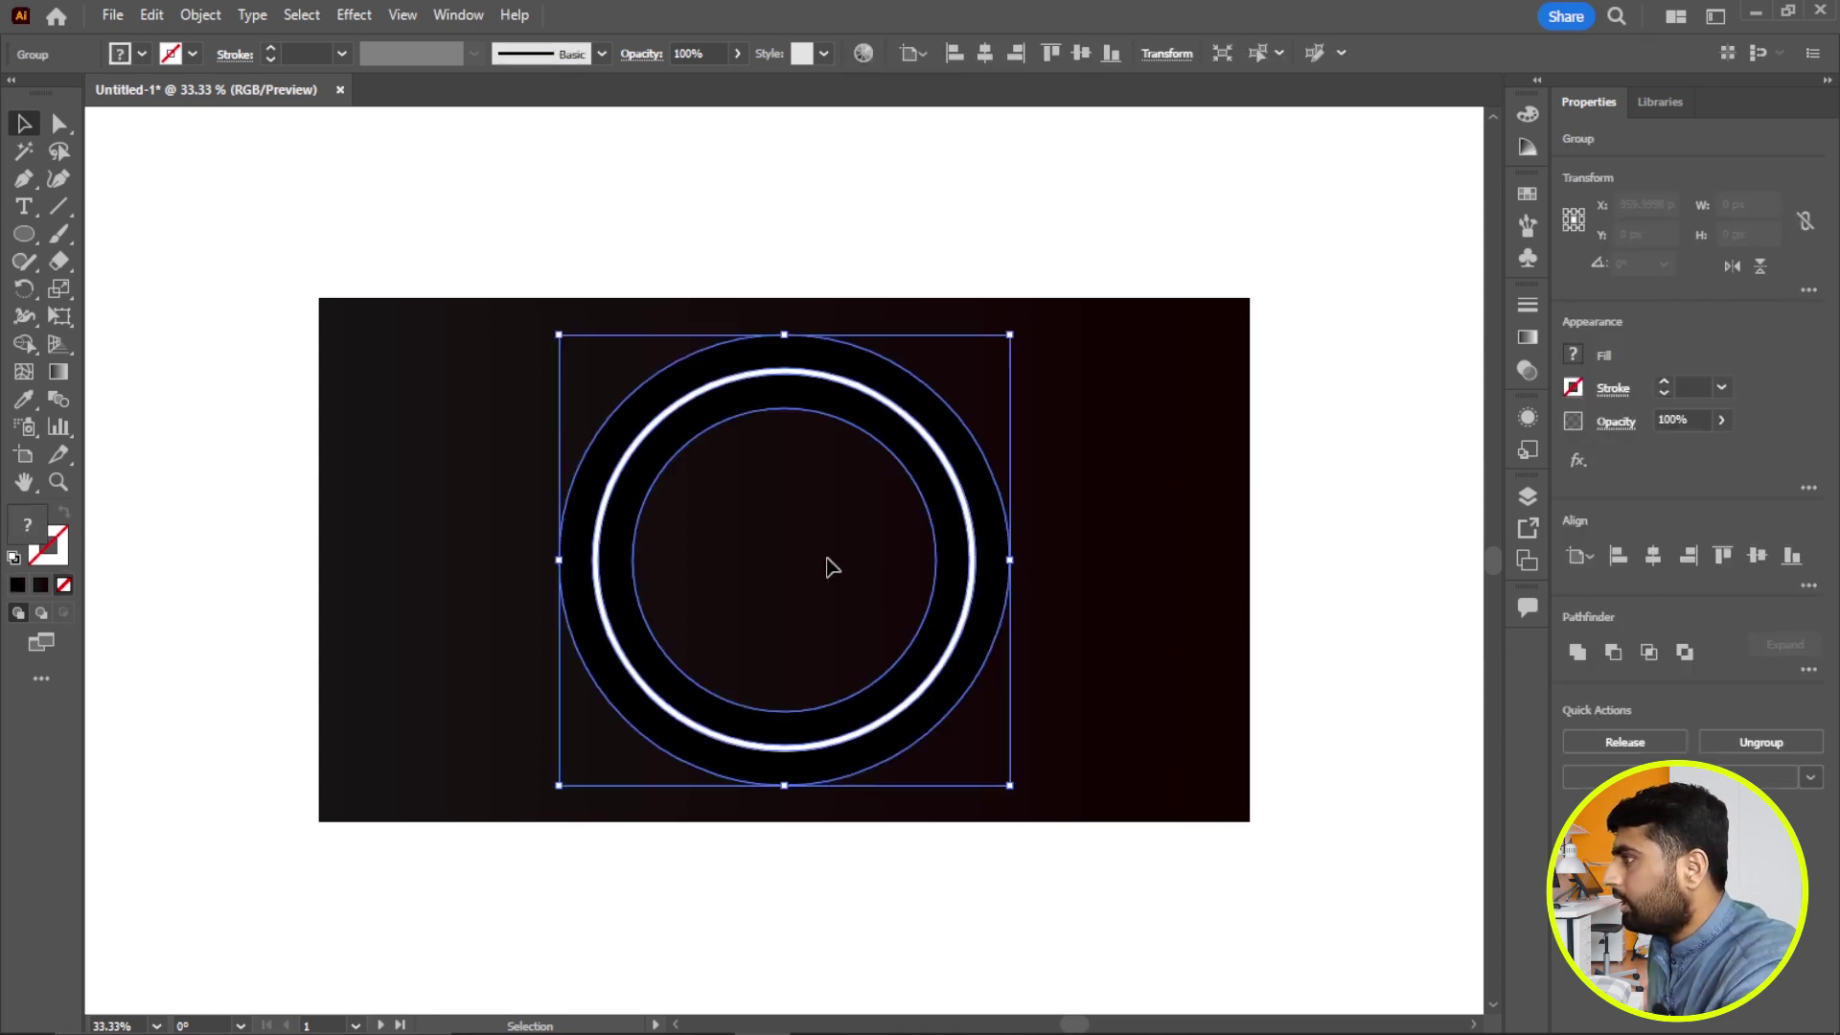
pyautogui.click(60, 399)
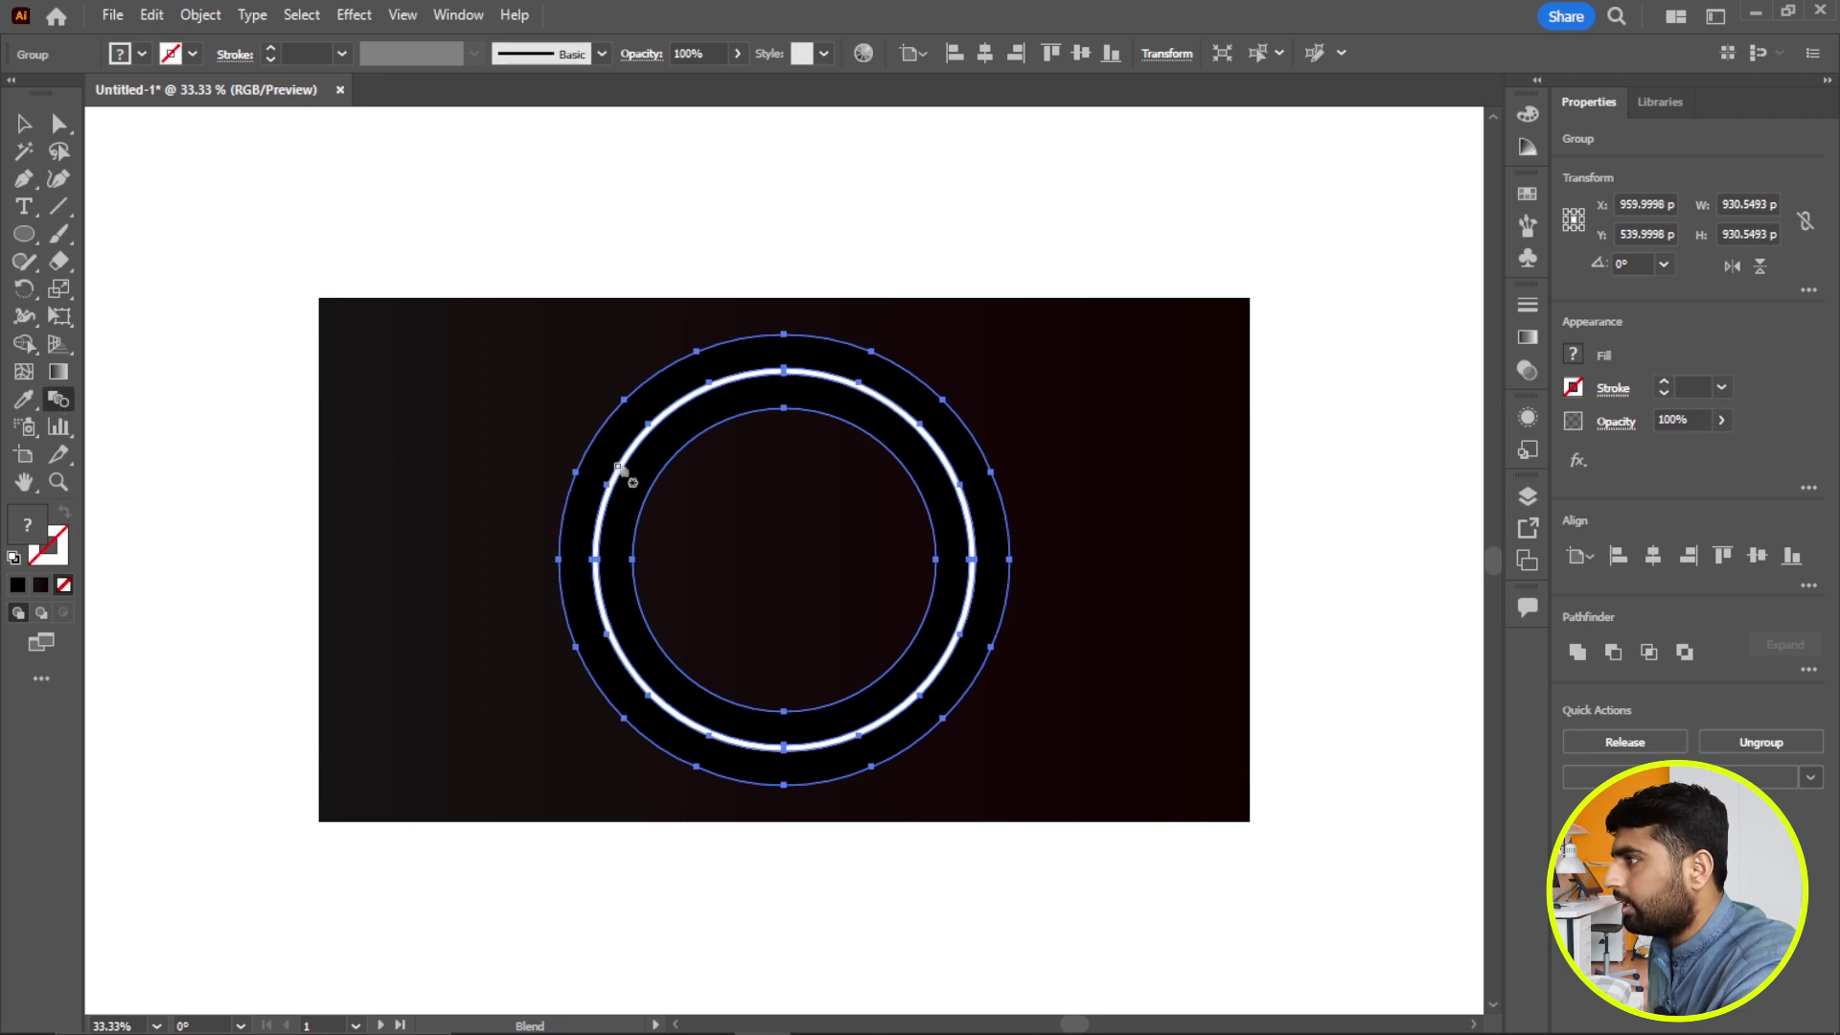
pyautogui.click(609, 464)
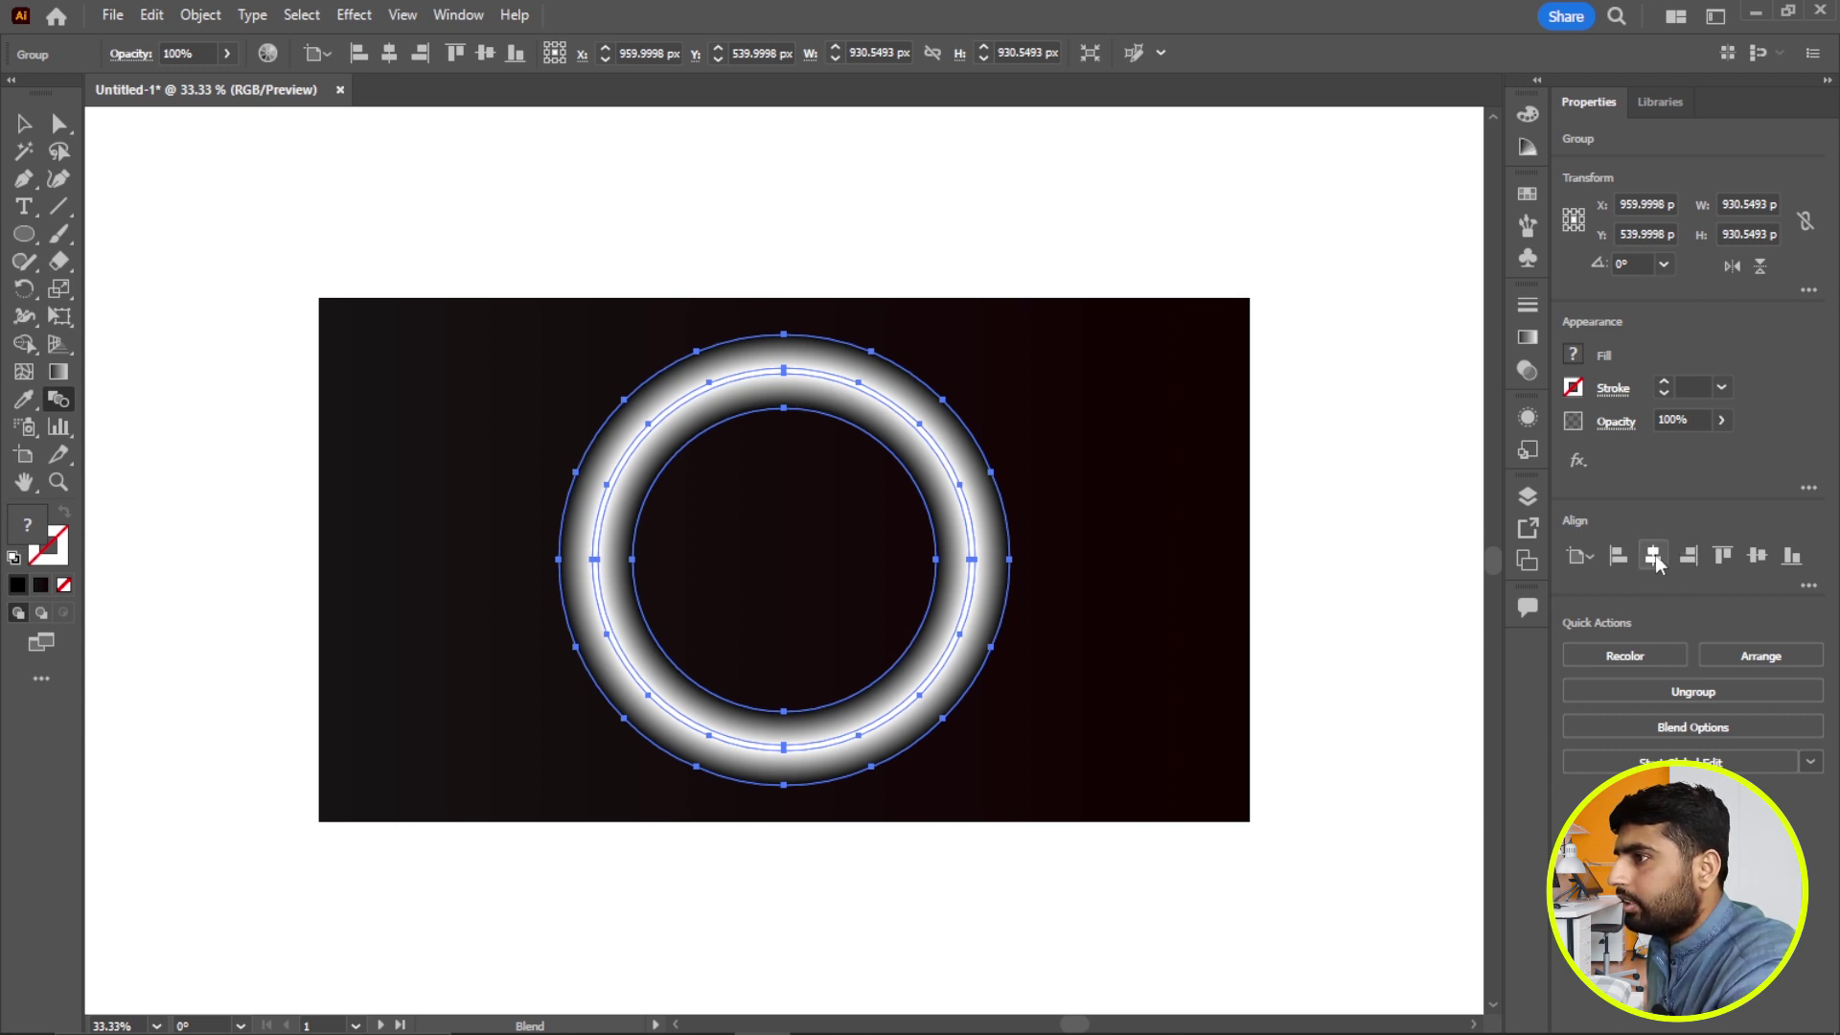
# Step: Centre the blended ring on the artboard and set its blending mode to Color Dodge
pyautogui.click(1654, 556)
pyautogui.click(1757, 556)
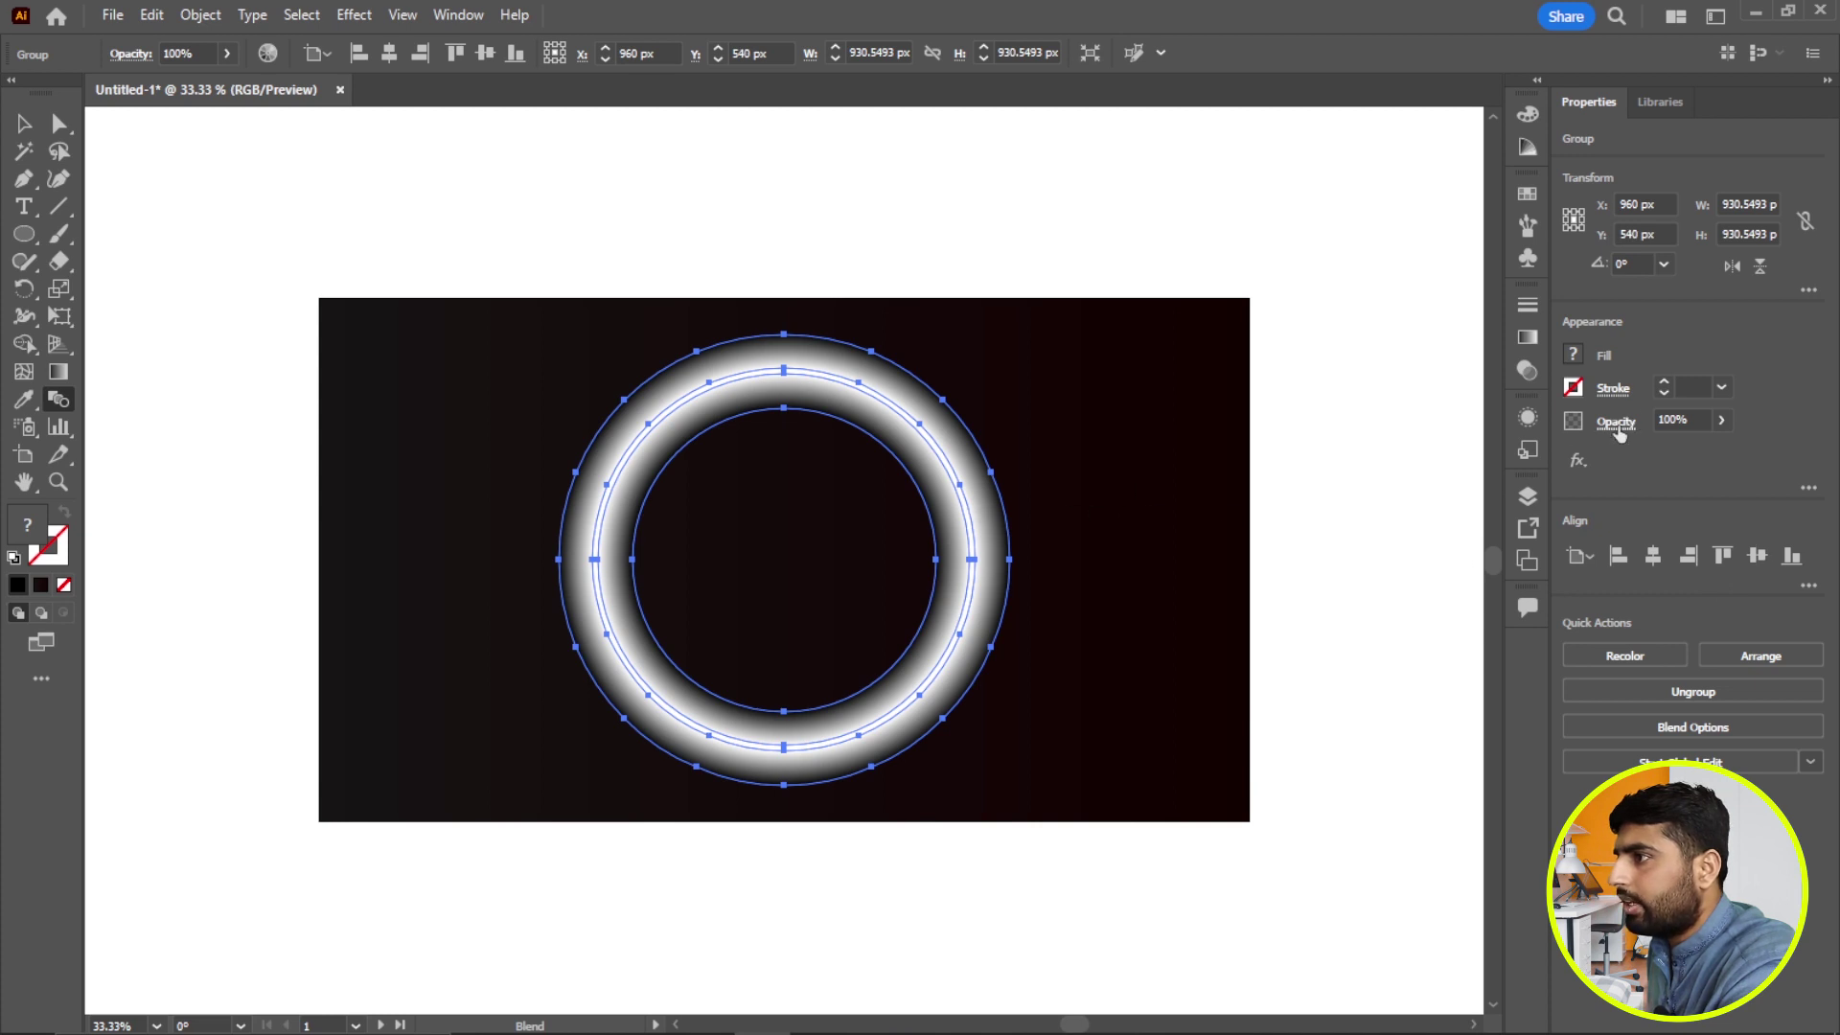
pyautogui.click(1616, 422)
pyautogui.click(1466, 464)
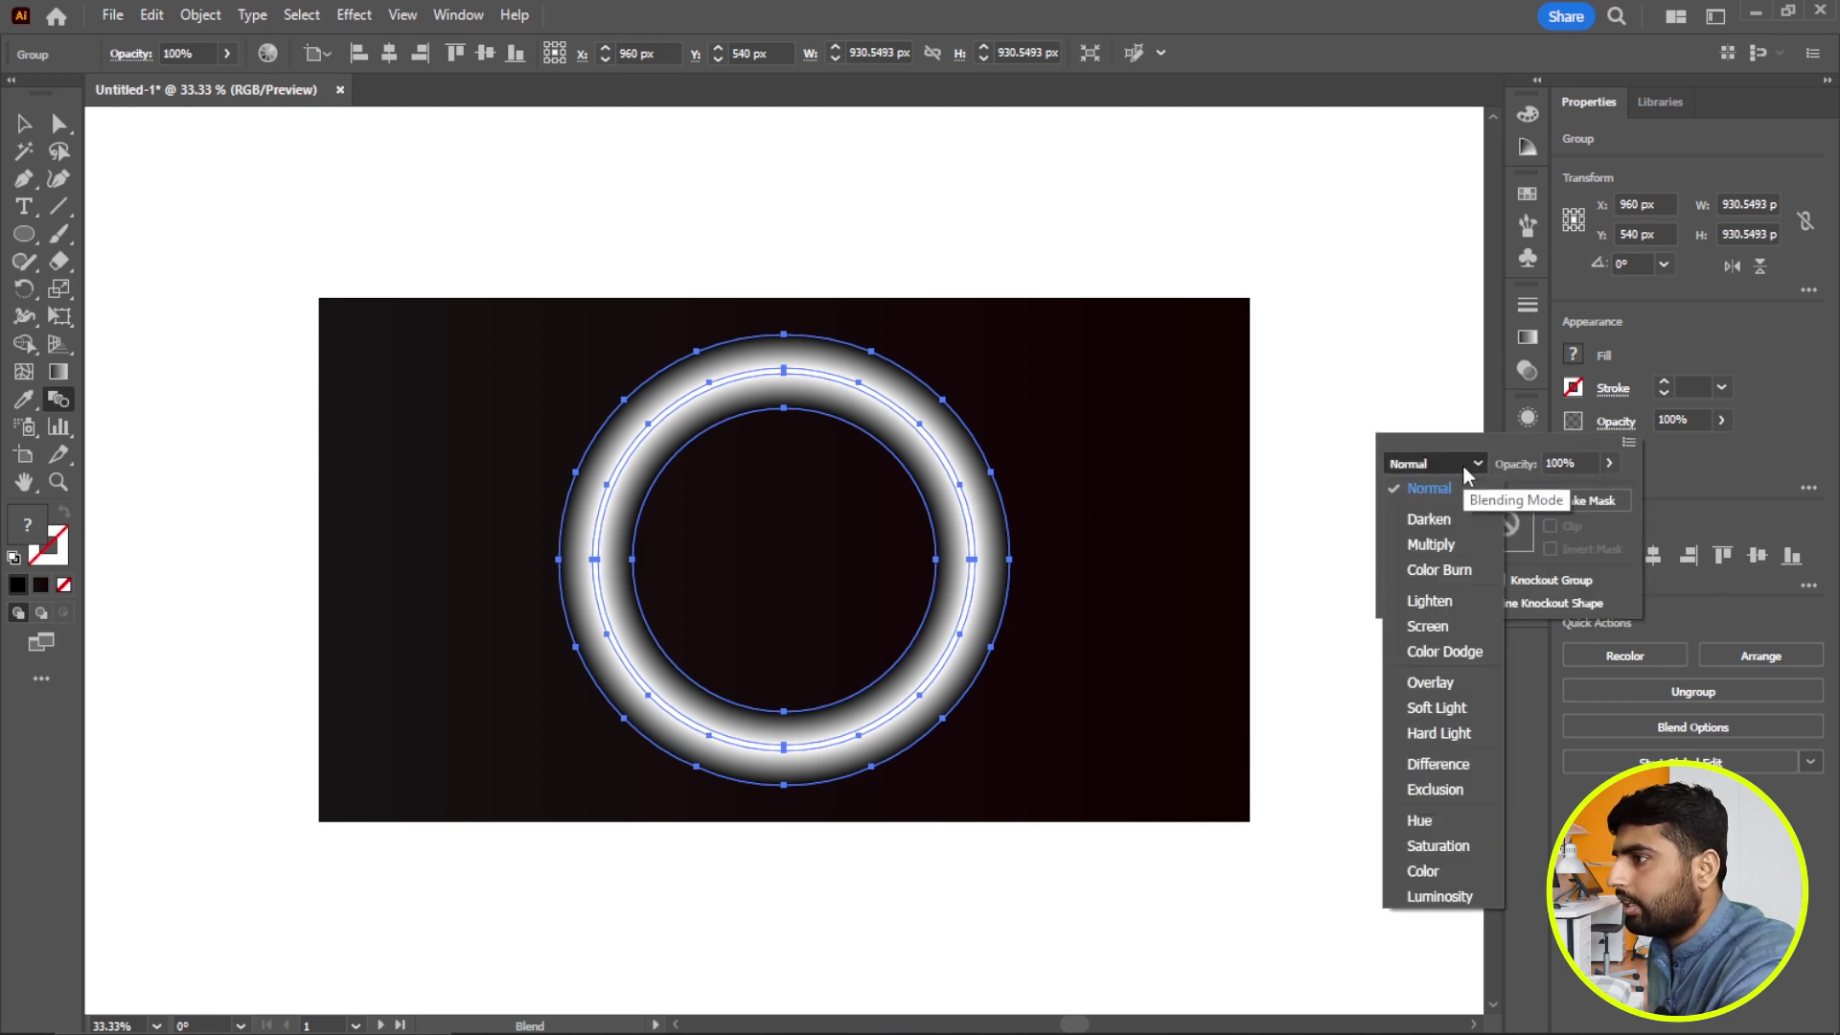
pyautogui.click(1463, 656)
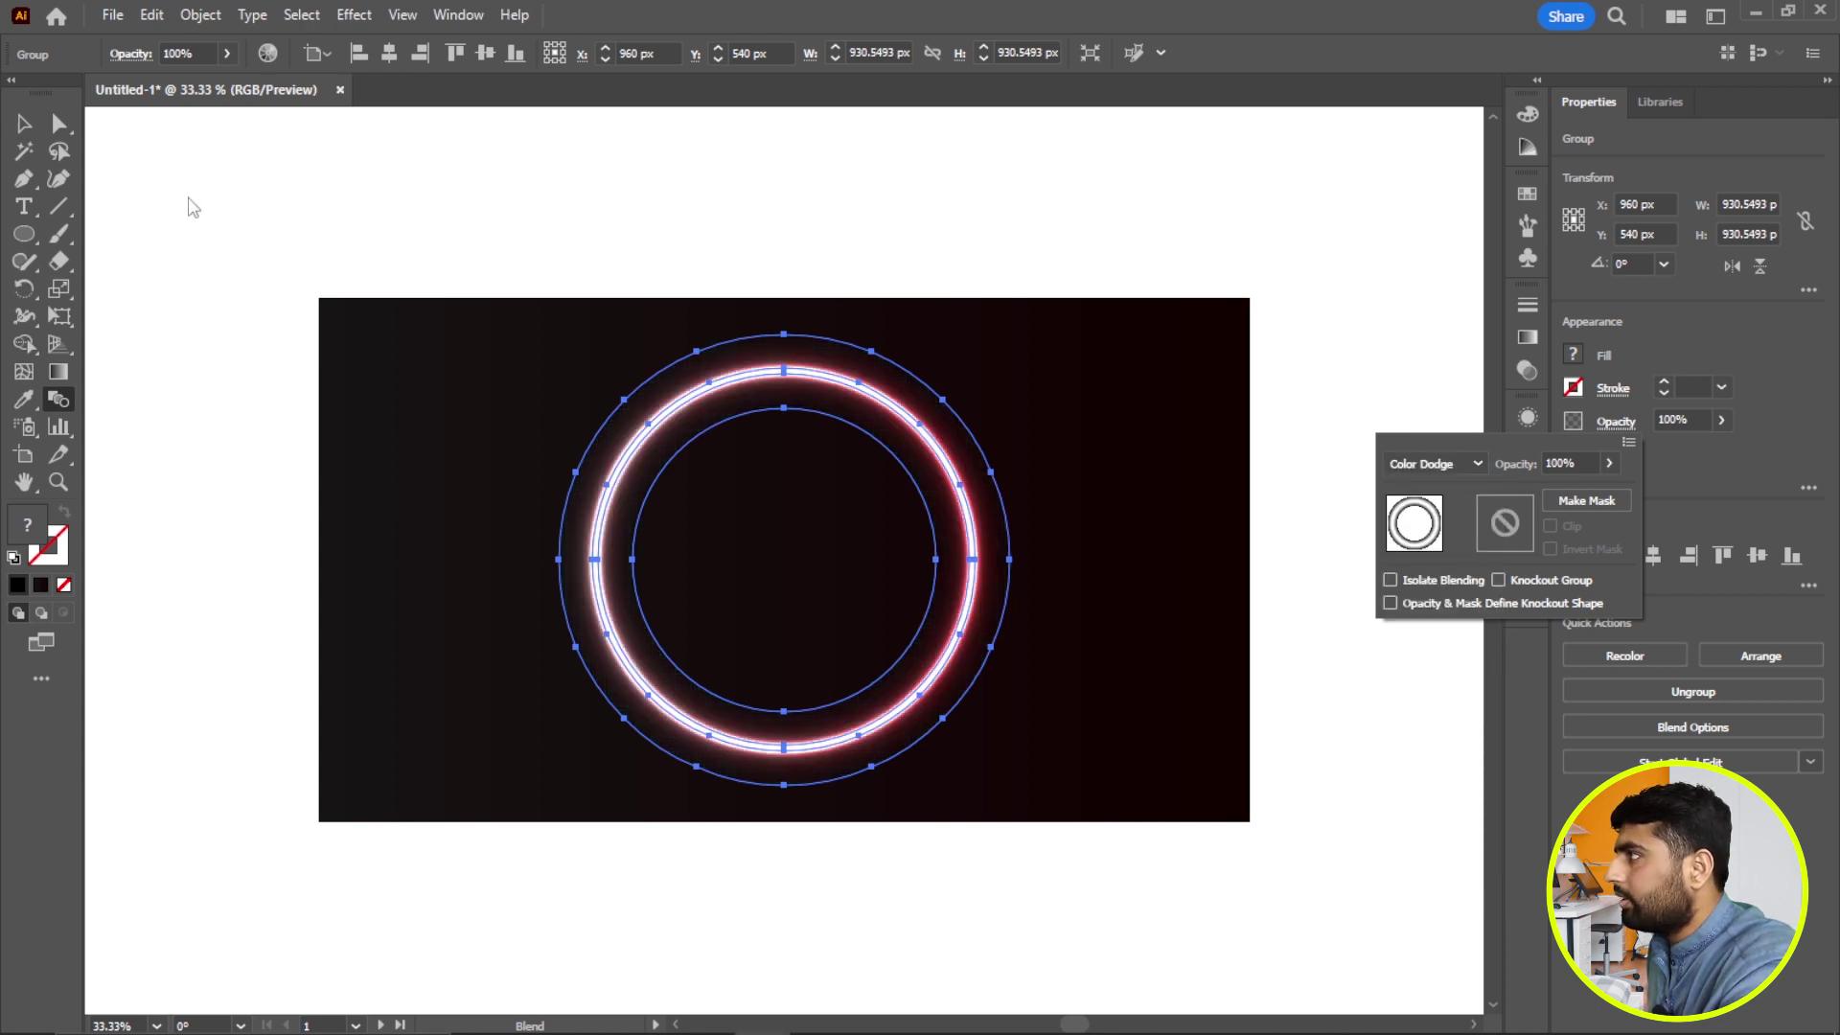
pyautogui.click(23, 122)
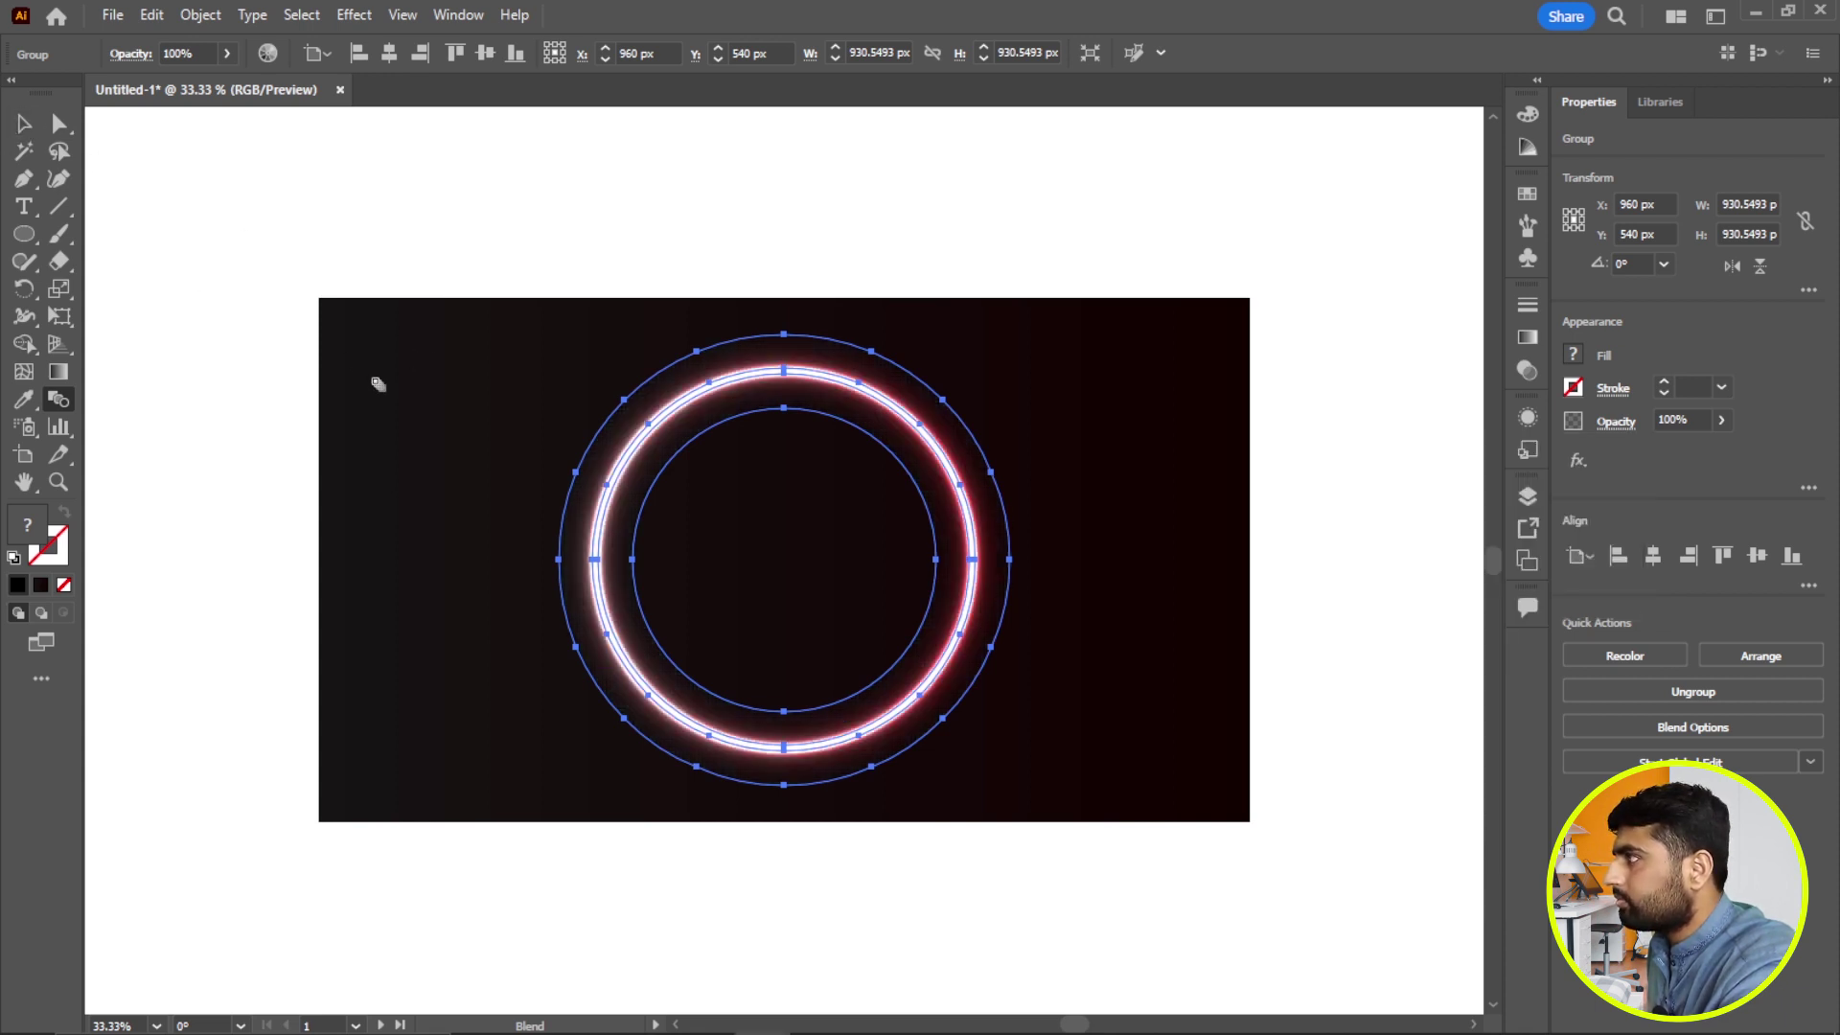
# Step: Nudge the glowing ring slightly up and right of centre, then deselect it
pyautogui.click(23, 122)
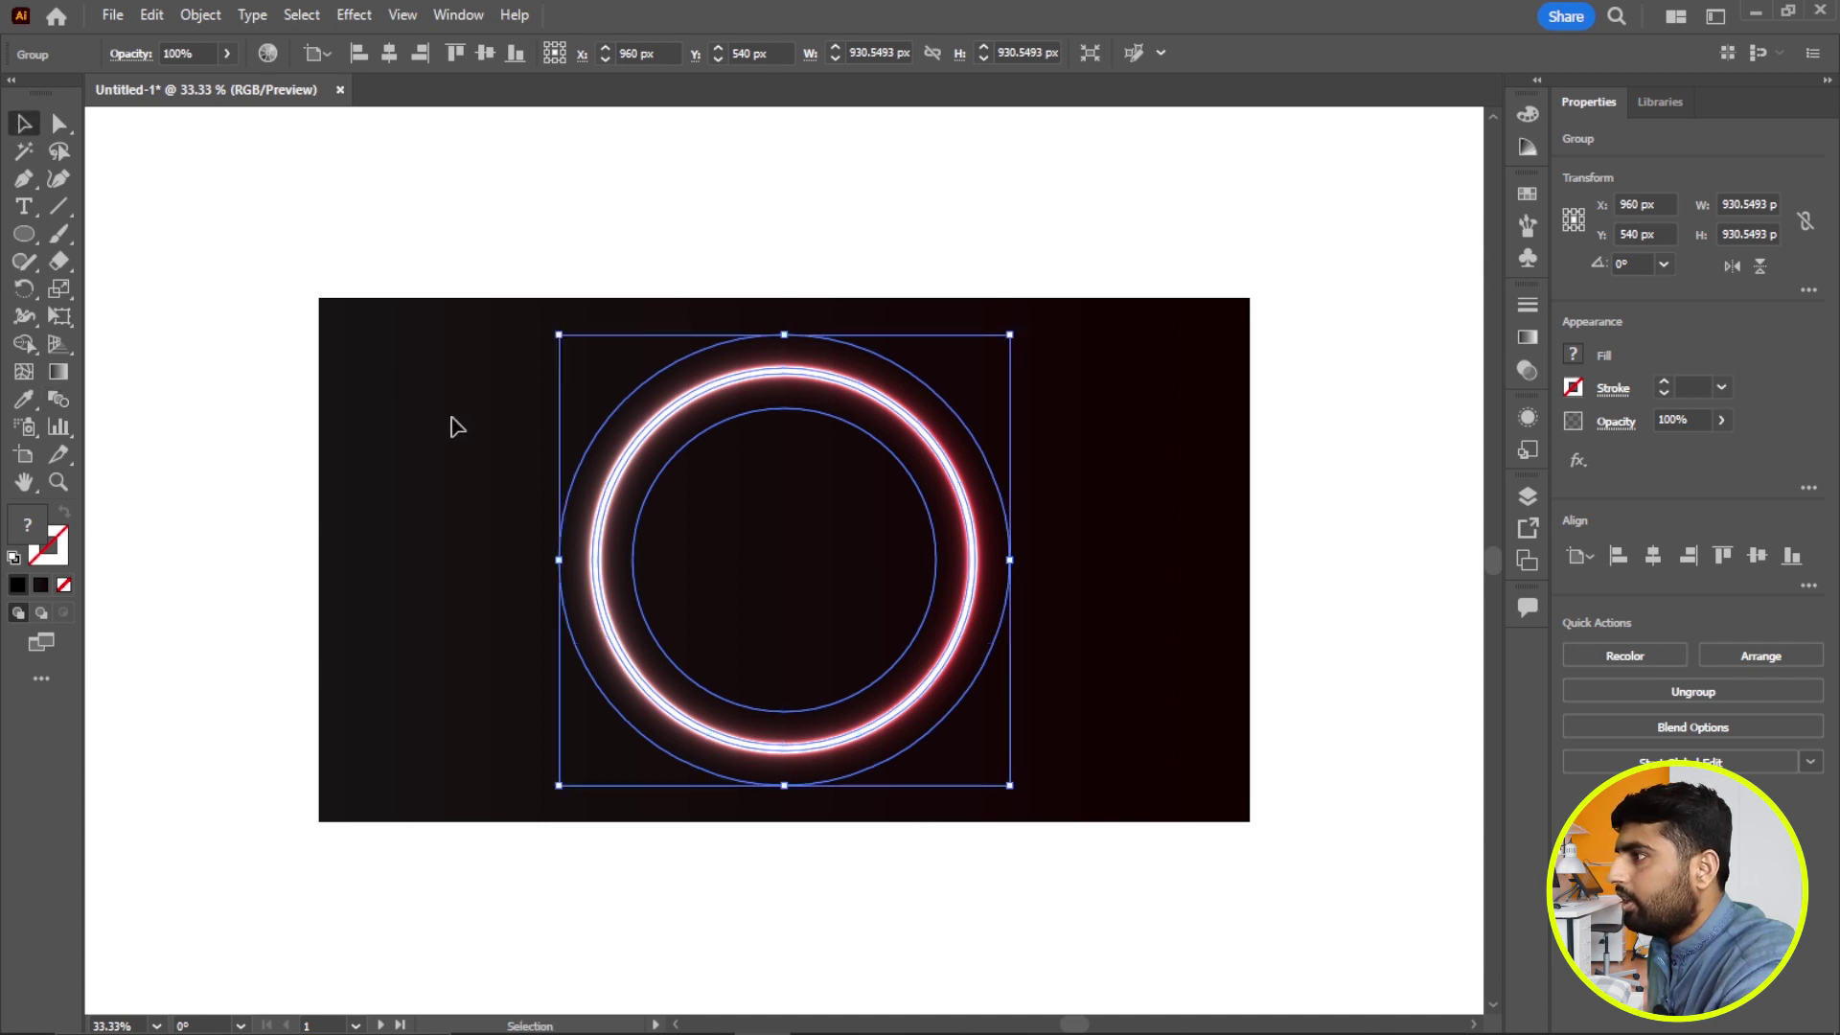
pyautogui.click(456, 429)
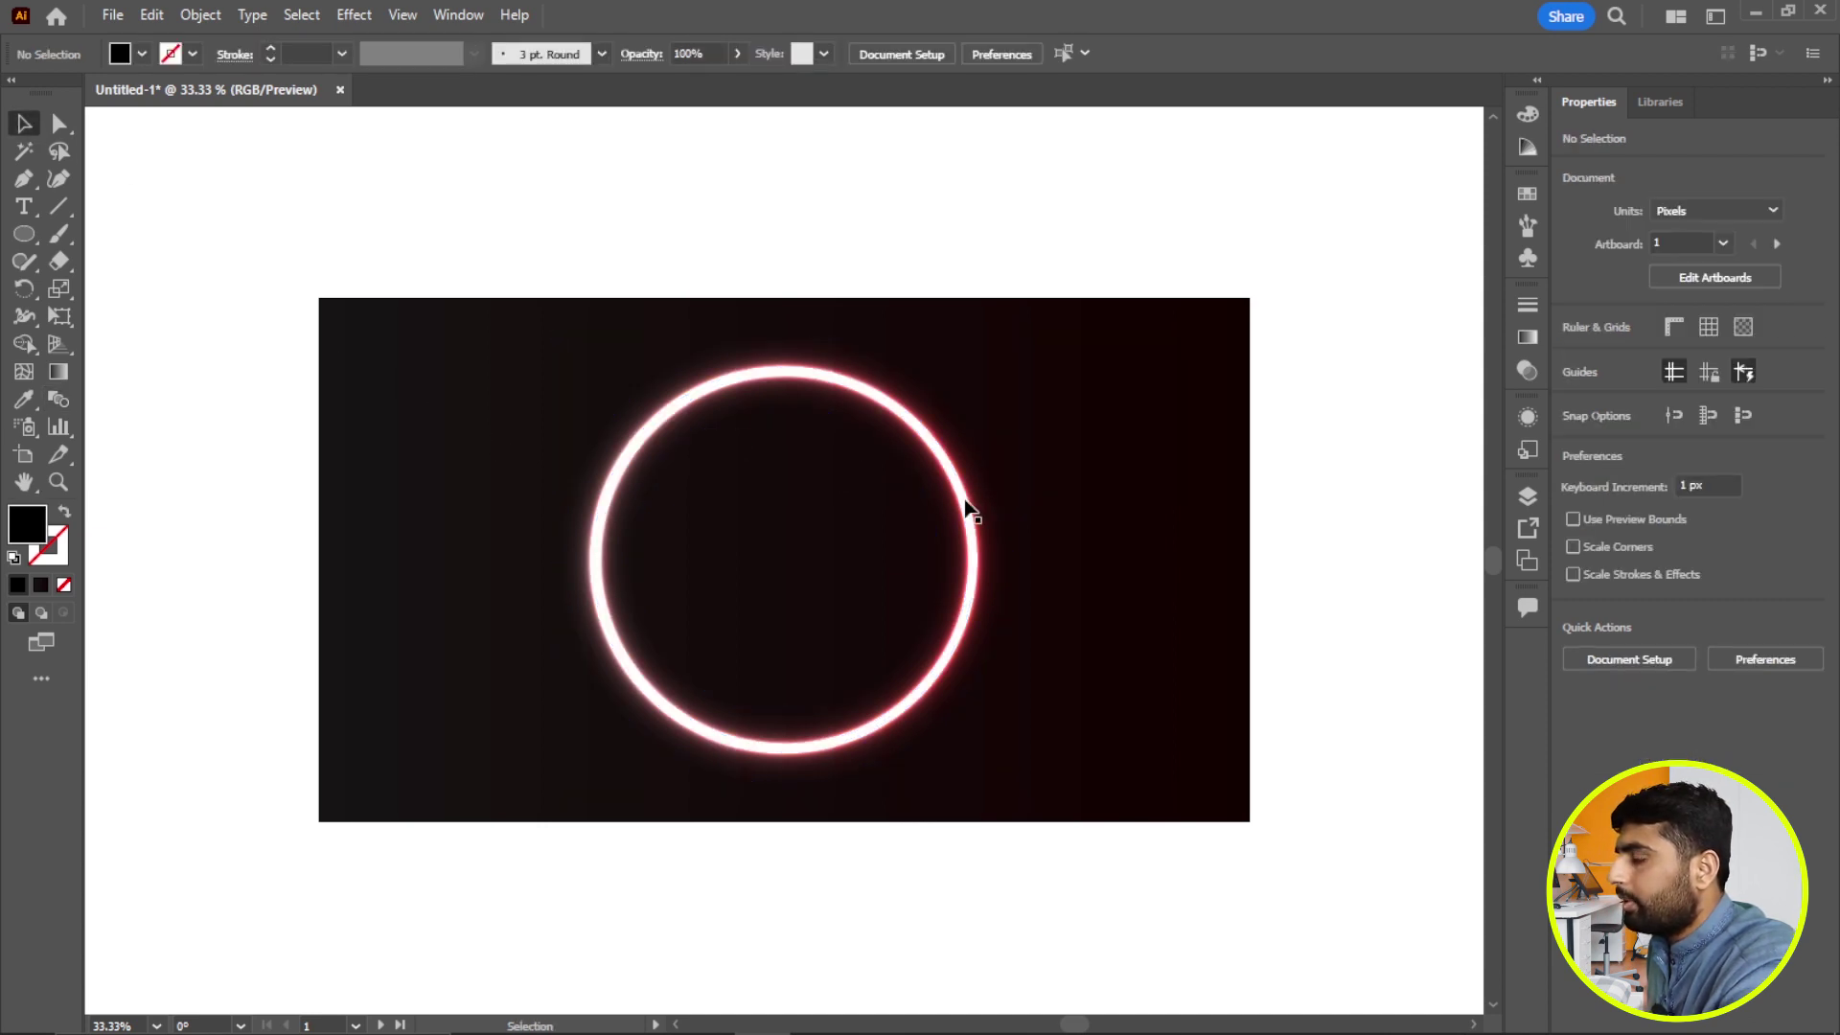
pyautogui.moveTo(970, 510)
pyautogui.mouseDown()
pyautogui.moveTo(917, 494)
pyautogui.moveTo(949, 505)
pyautogui.mouseUp()
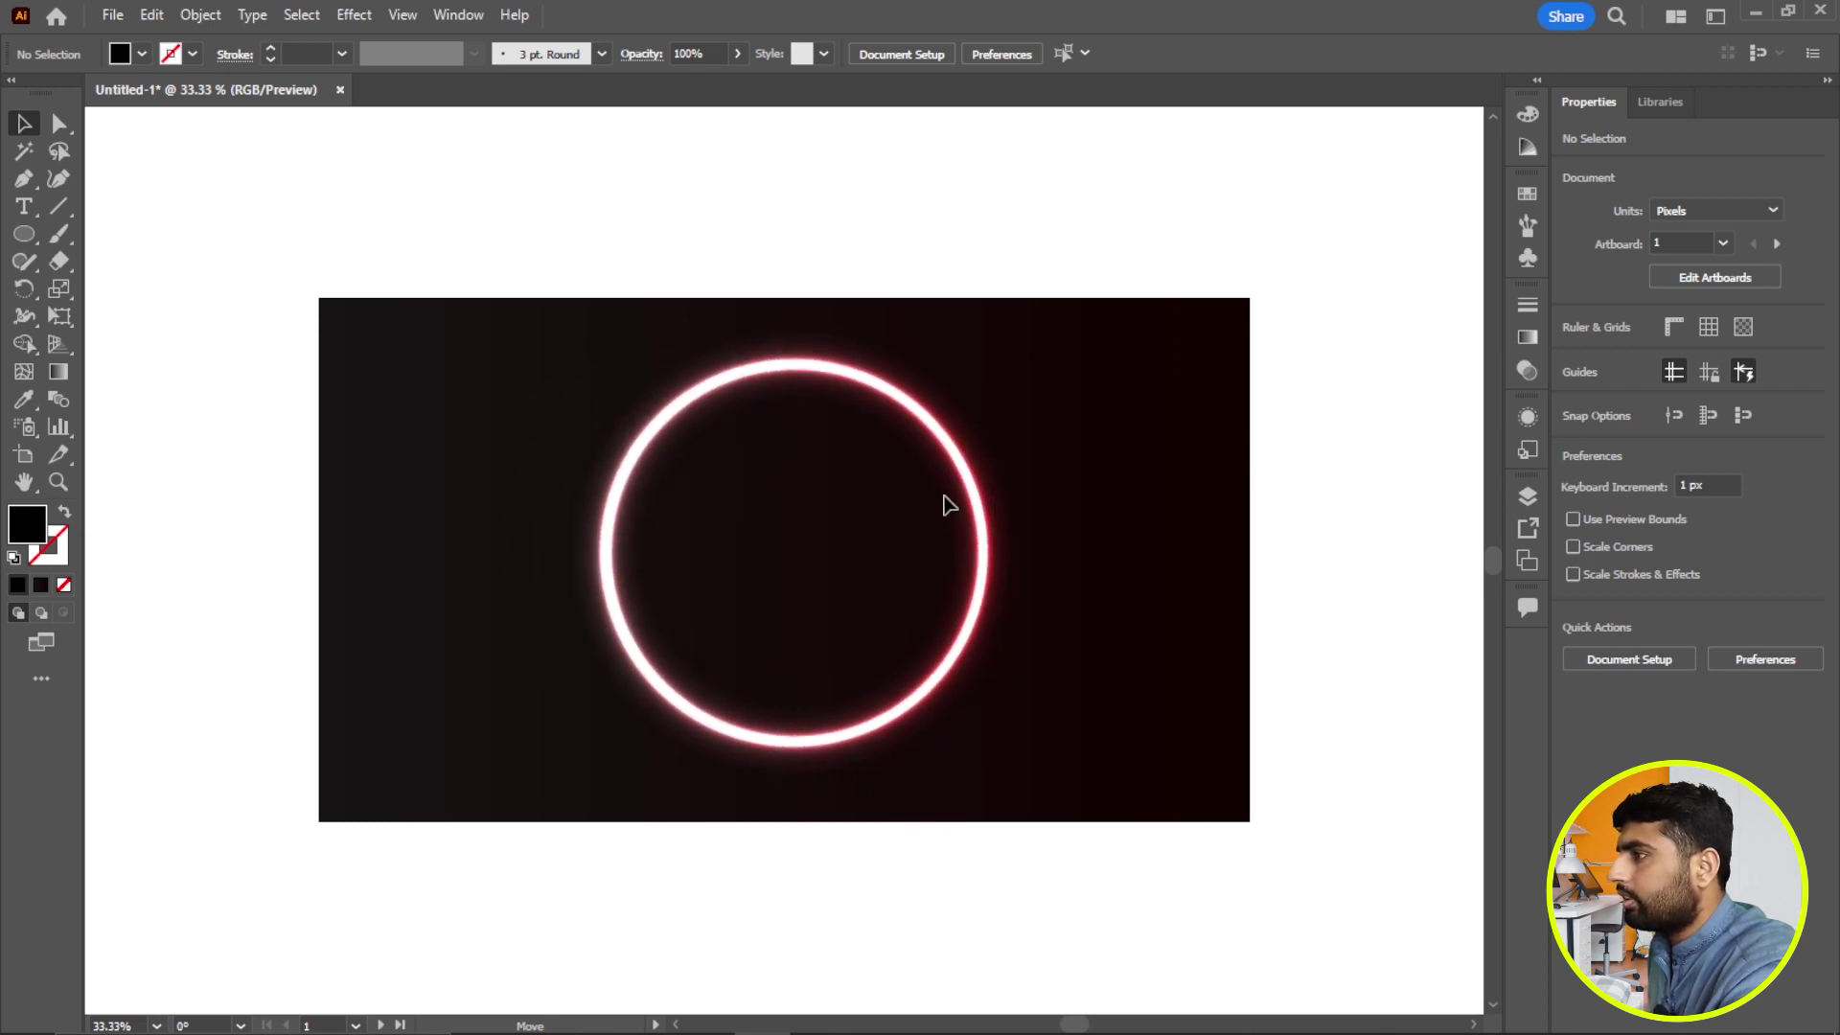
pyautogui.moveTo(949, 505); pyautogui.dragTo(971, 507)
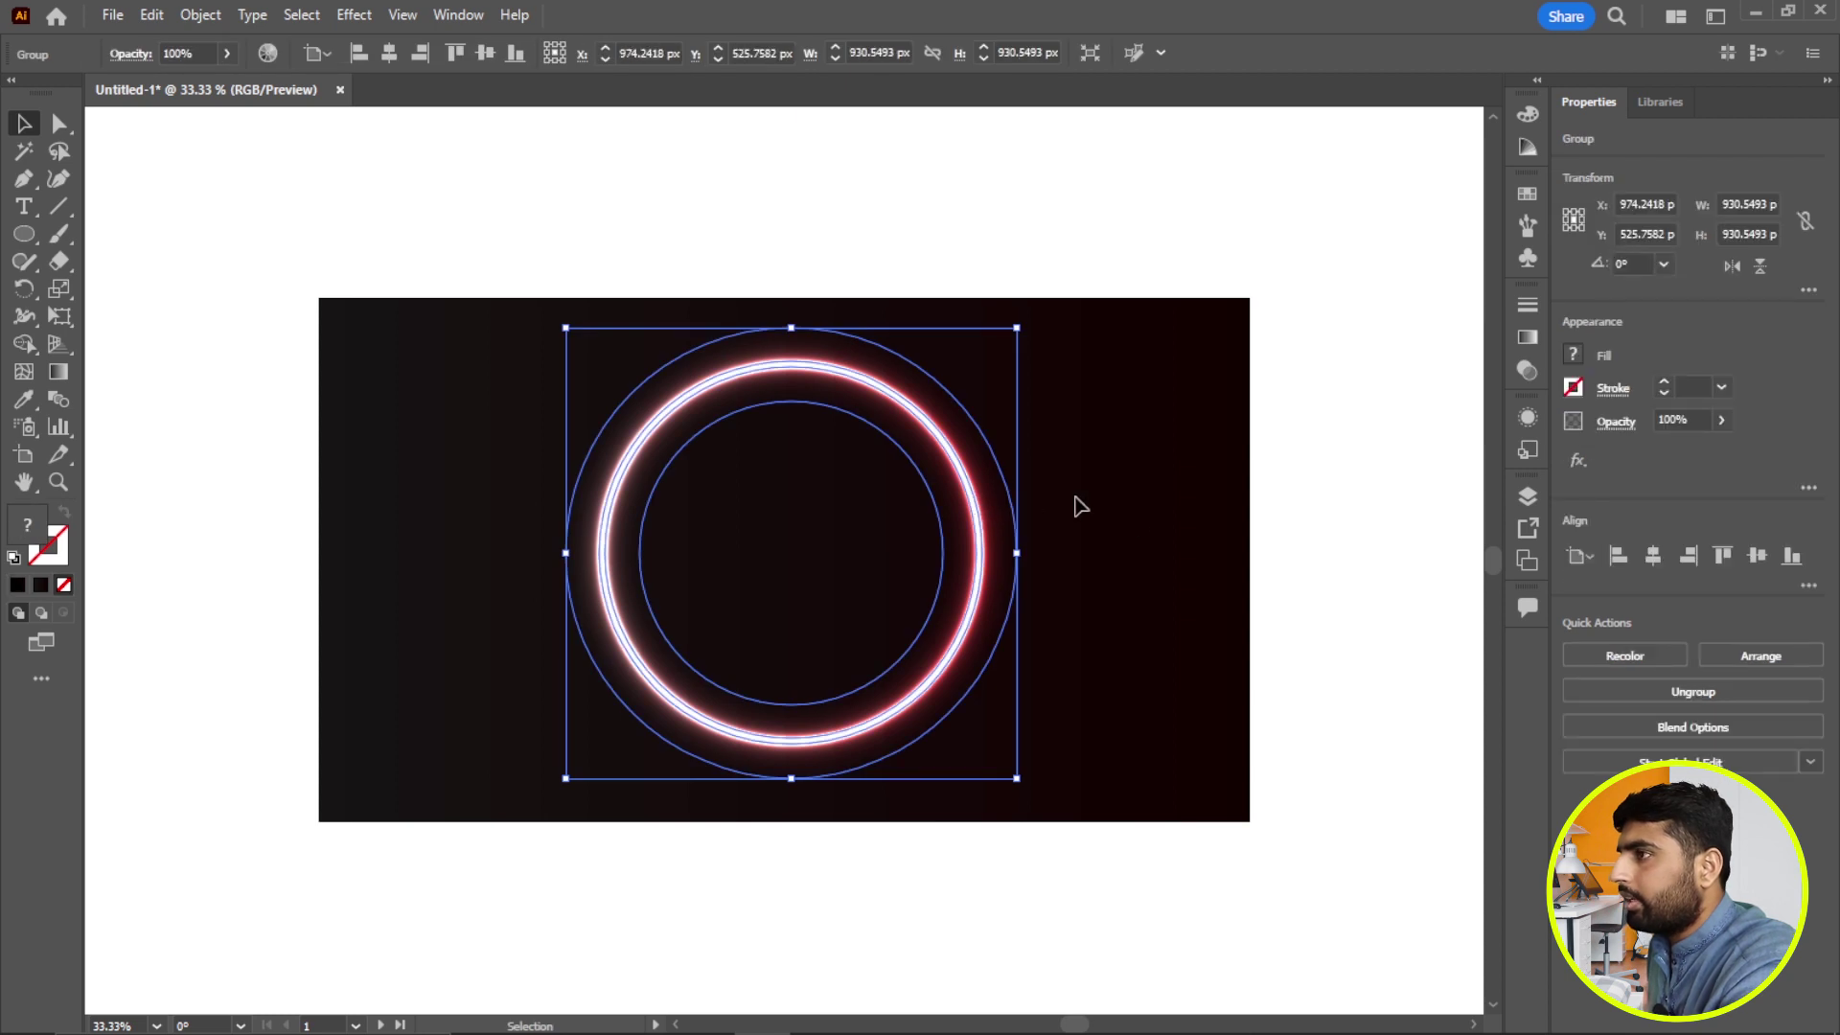
pyautogui.click(1150, 486)
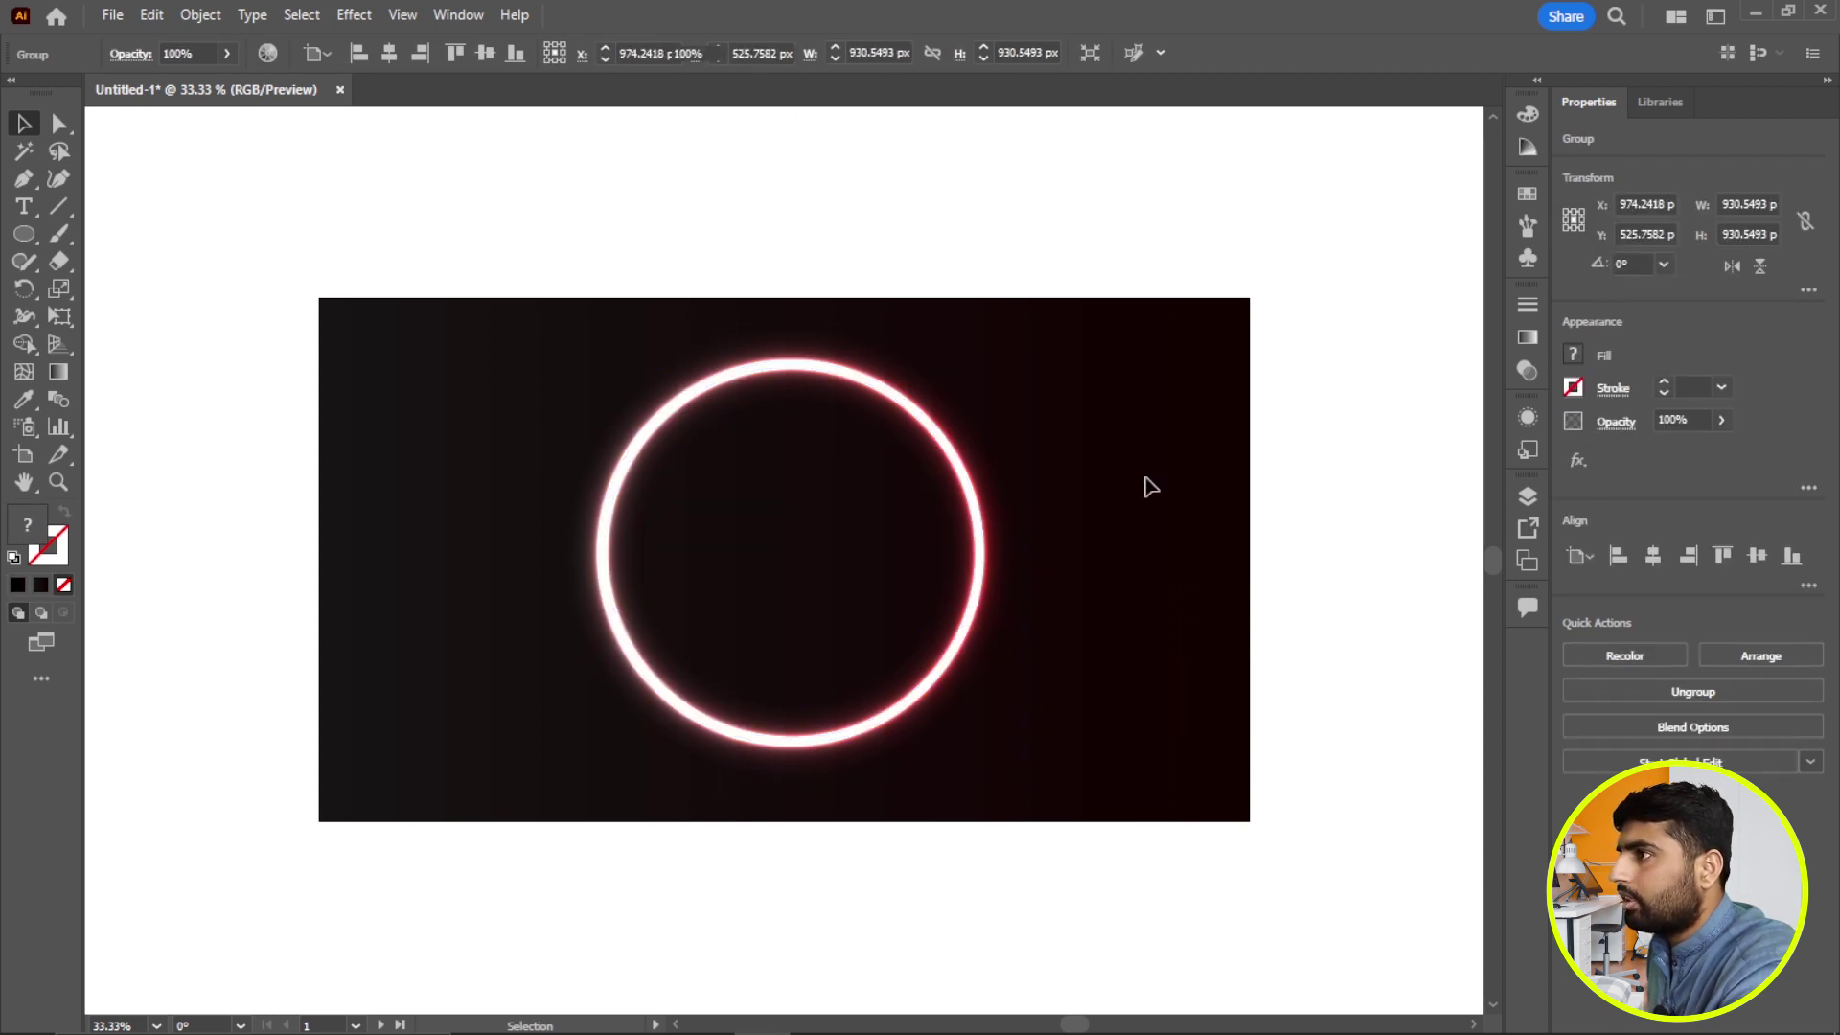
# Step: Edit the R=22 G=20 B=20 global swatch with Preview on, raising red to 36
pyautogui.click(1523, 194)
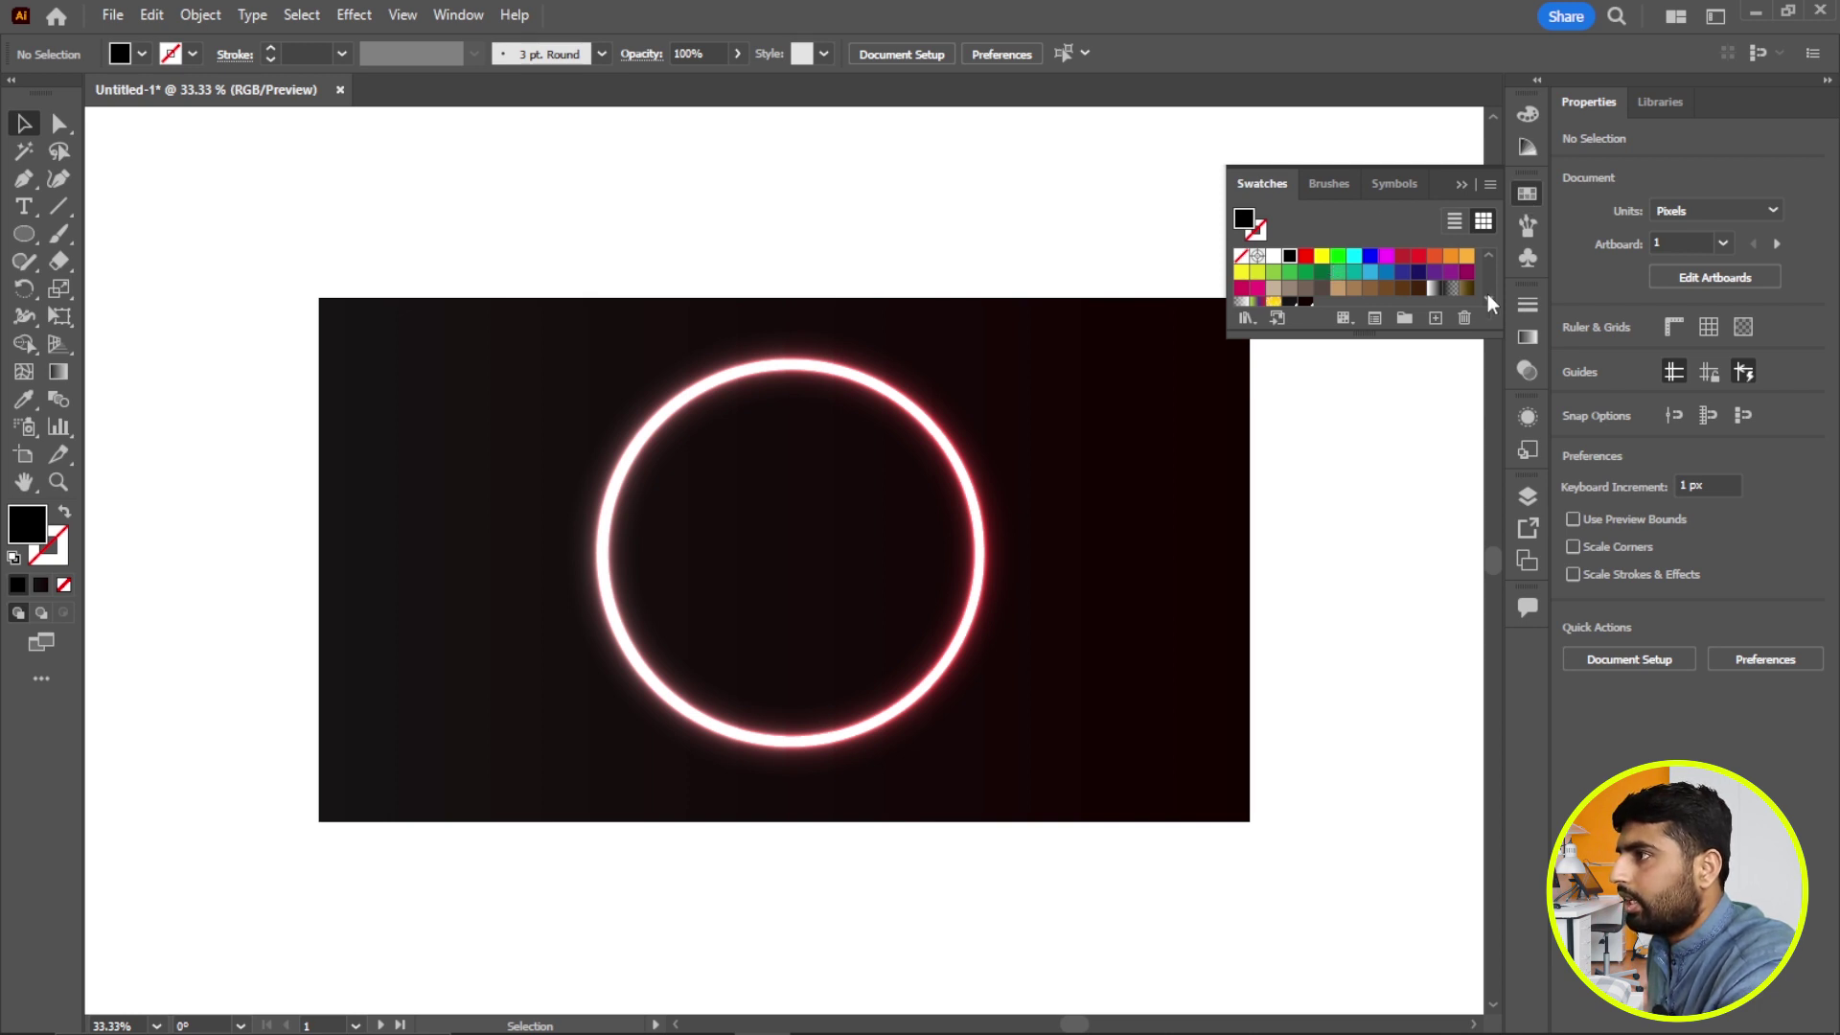
pyautogui.scroll(-3, 1486, 297)
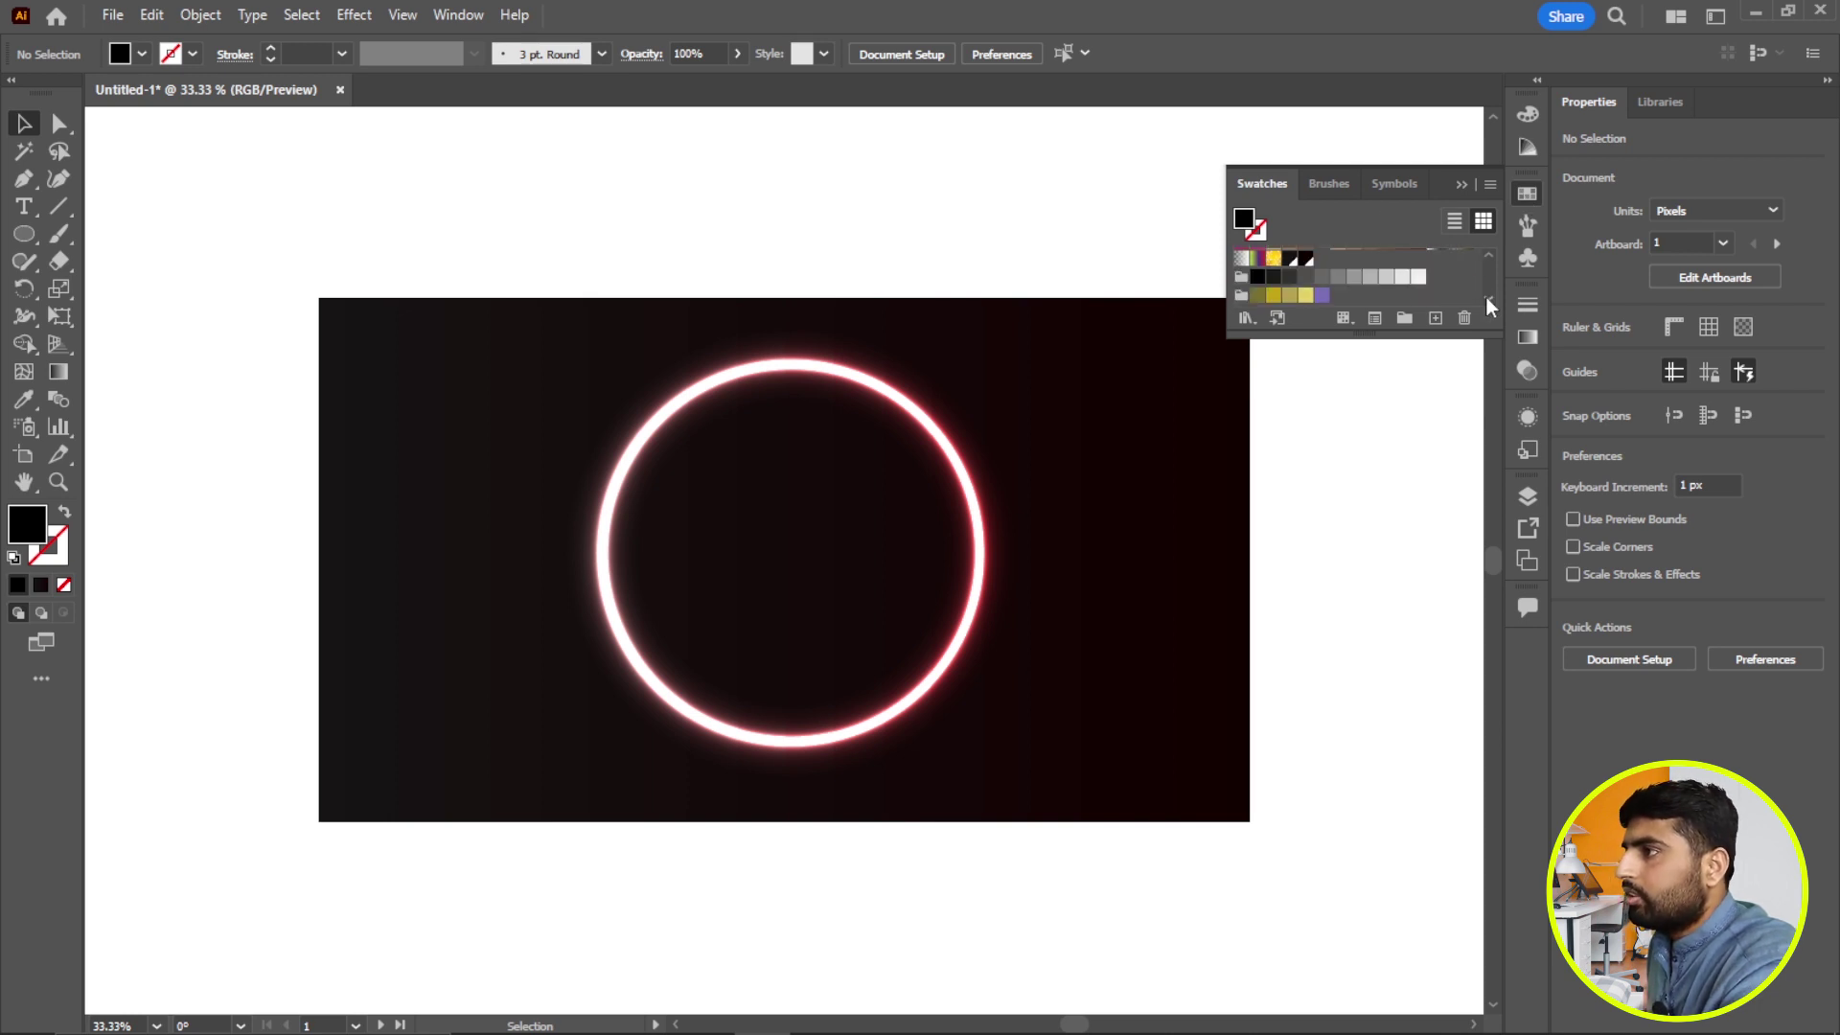
pyautogui.doubleClick(1291, 260)
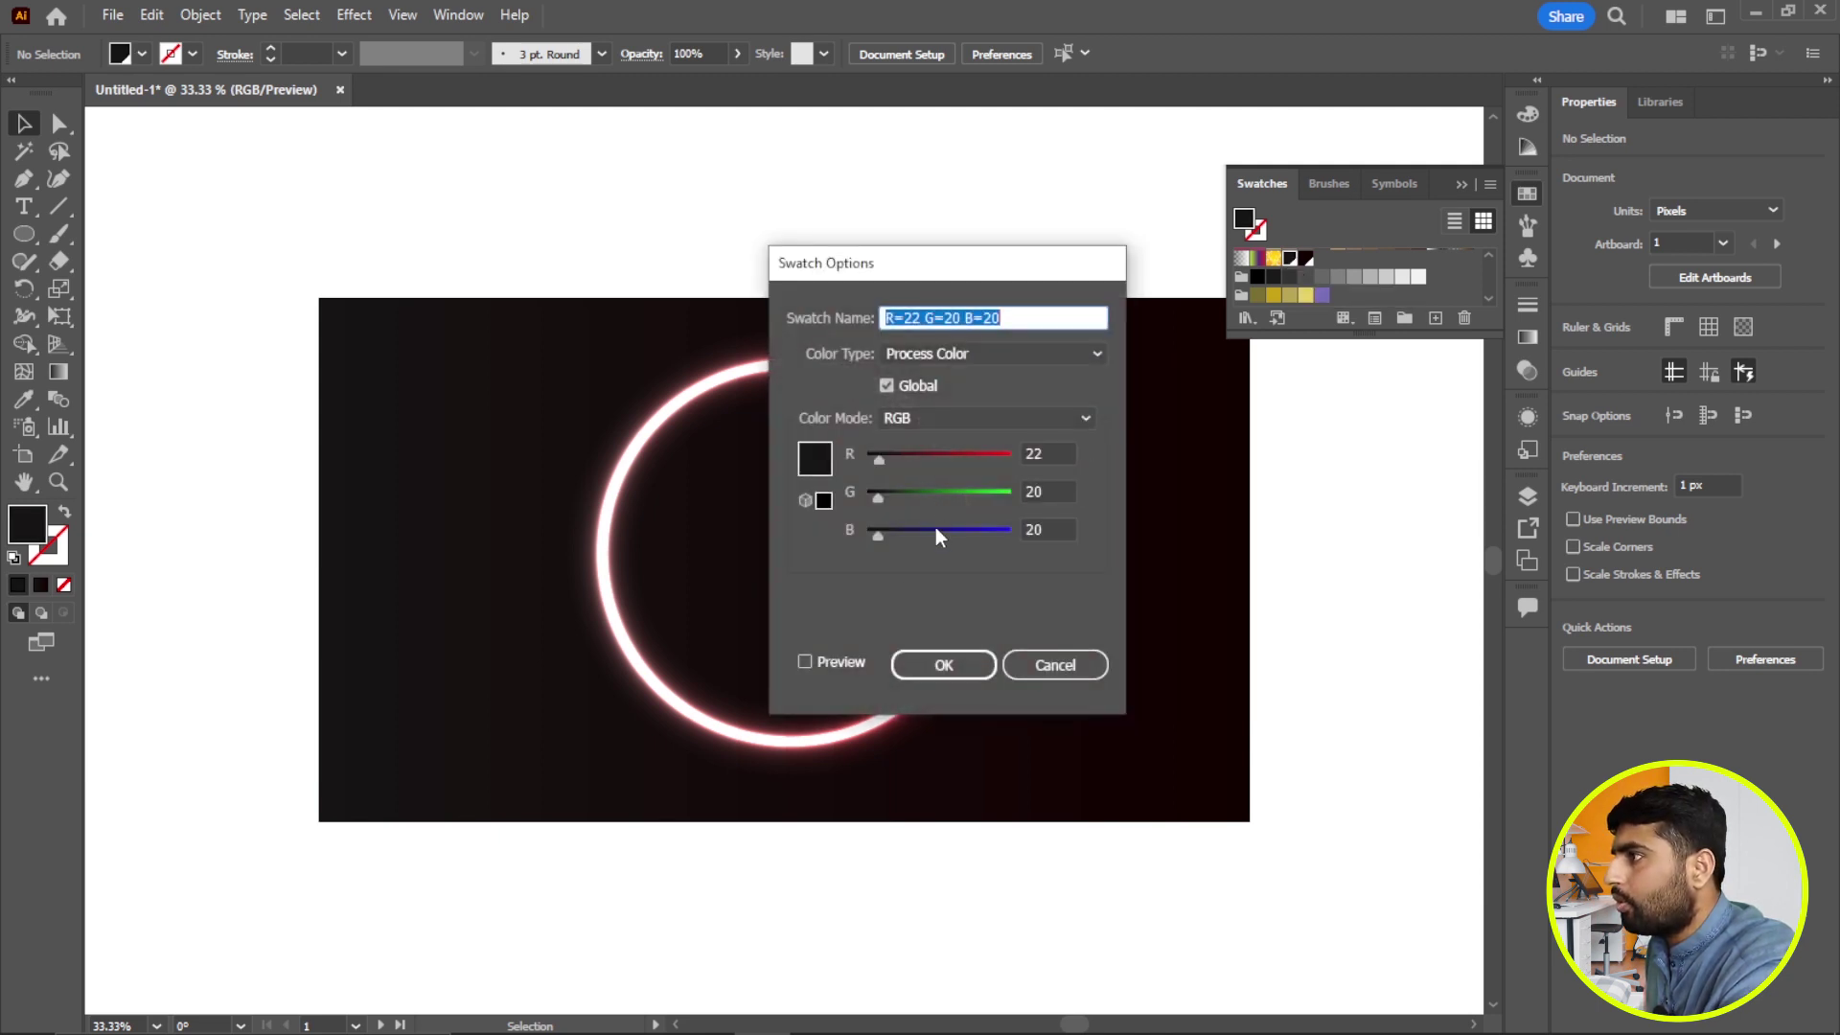
pyautogui.click(826, 665)
pyautogui.moveTo(982, 270); pyautogui.dragTo(1179, 308)
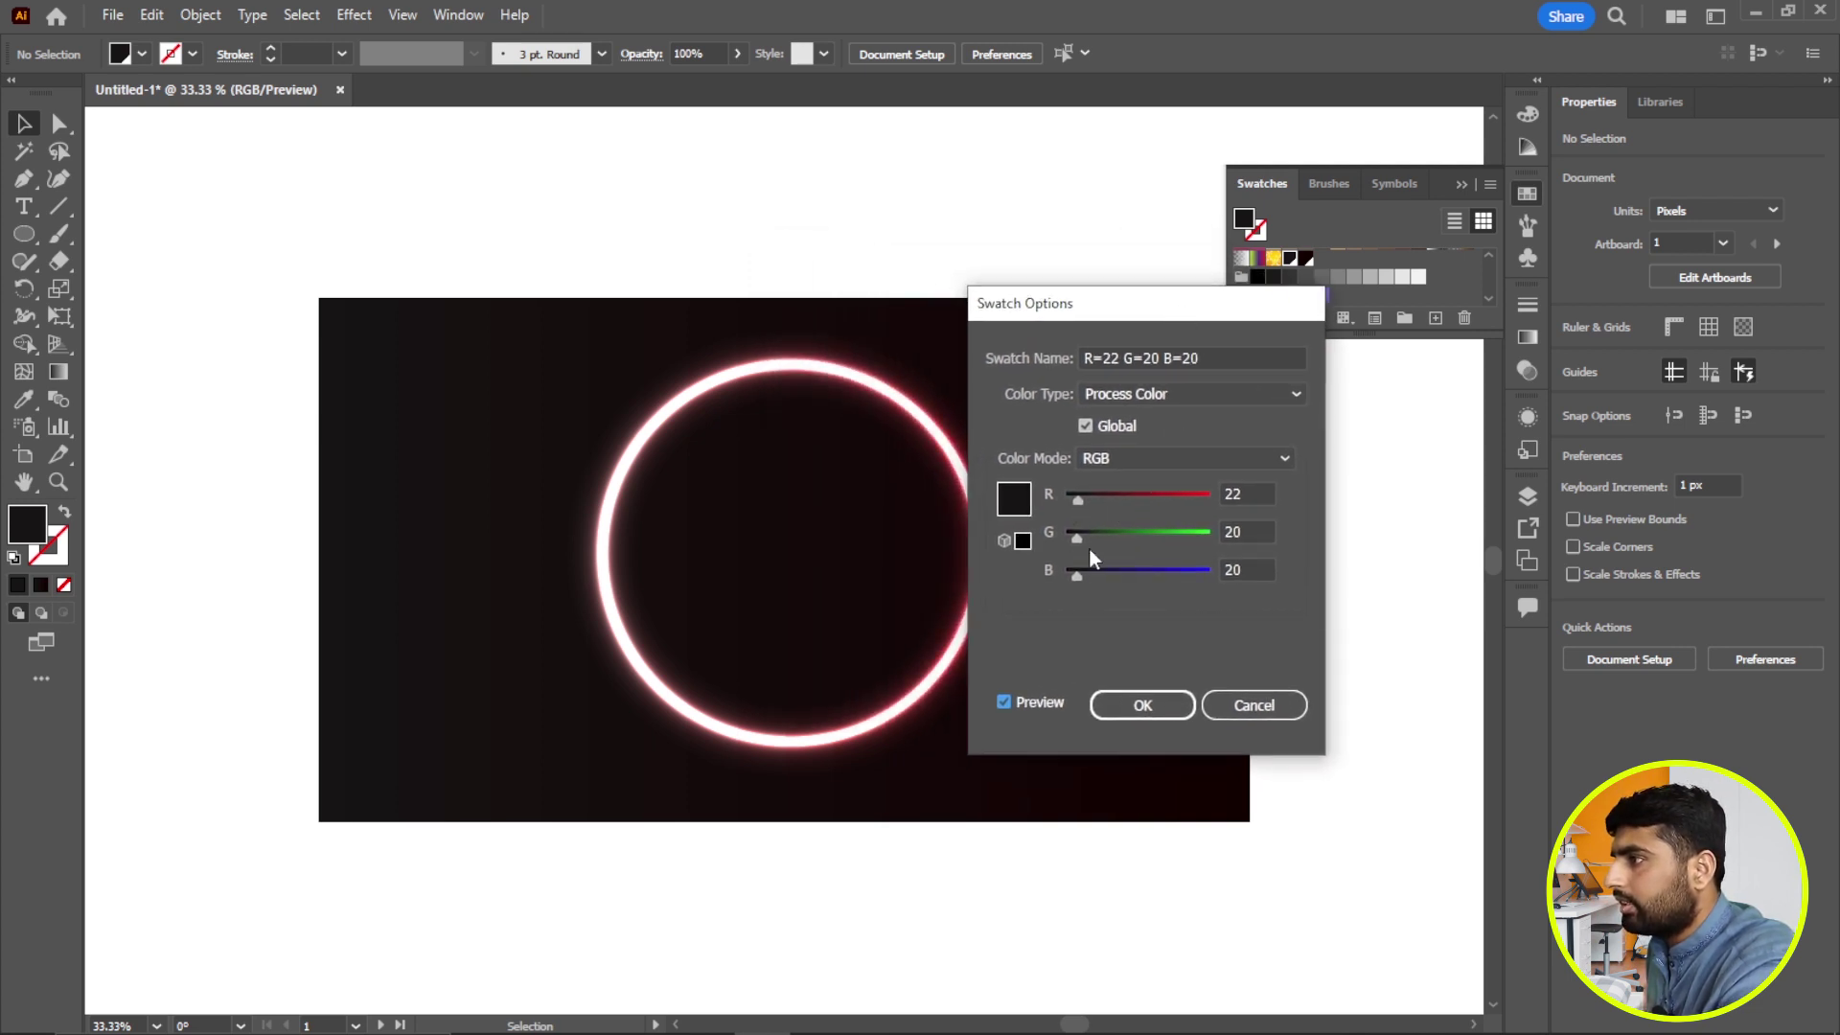
pyautogui.moveTo(1077, 499); pyautogui.dragTo(1086, 499)
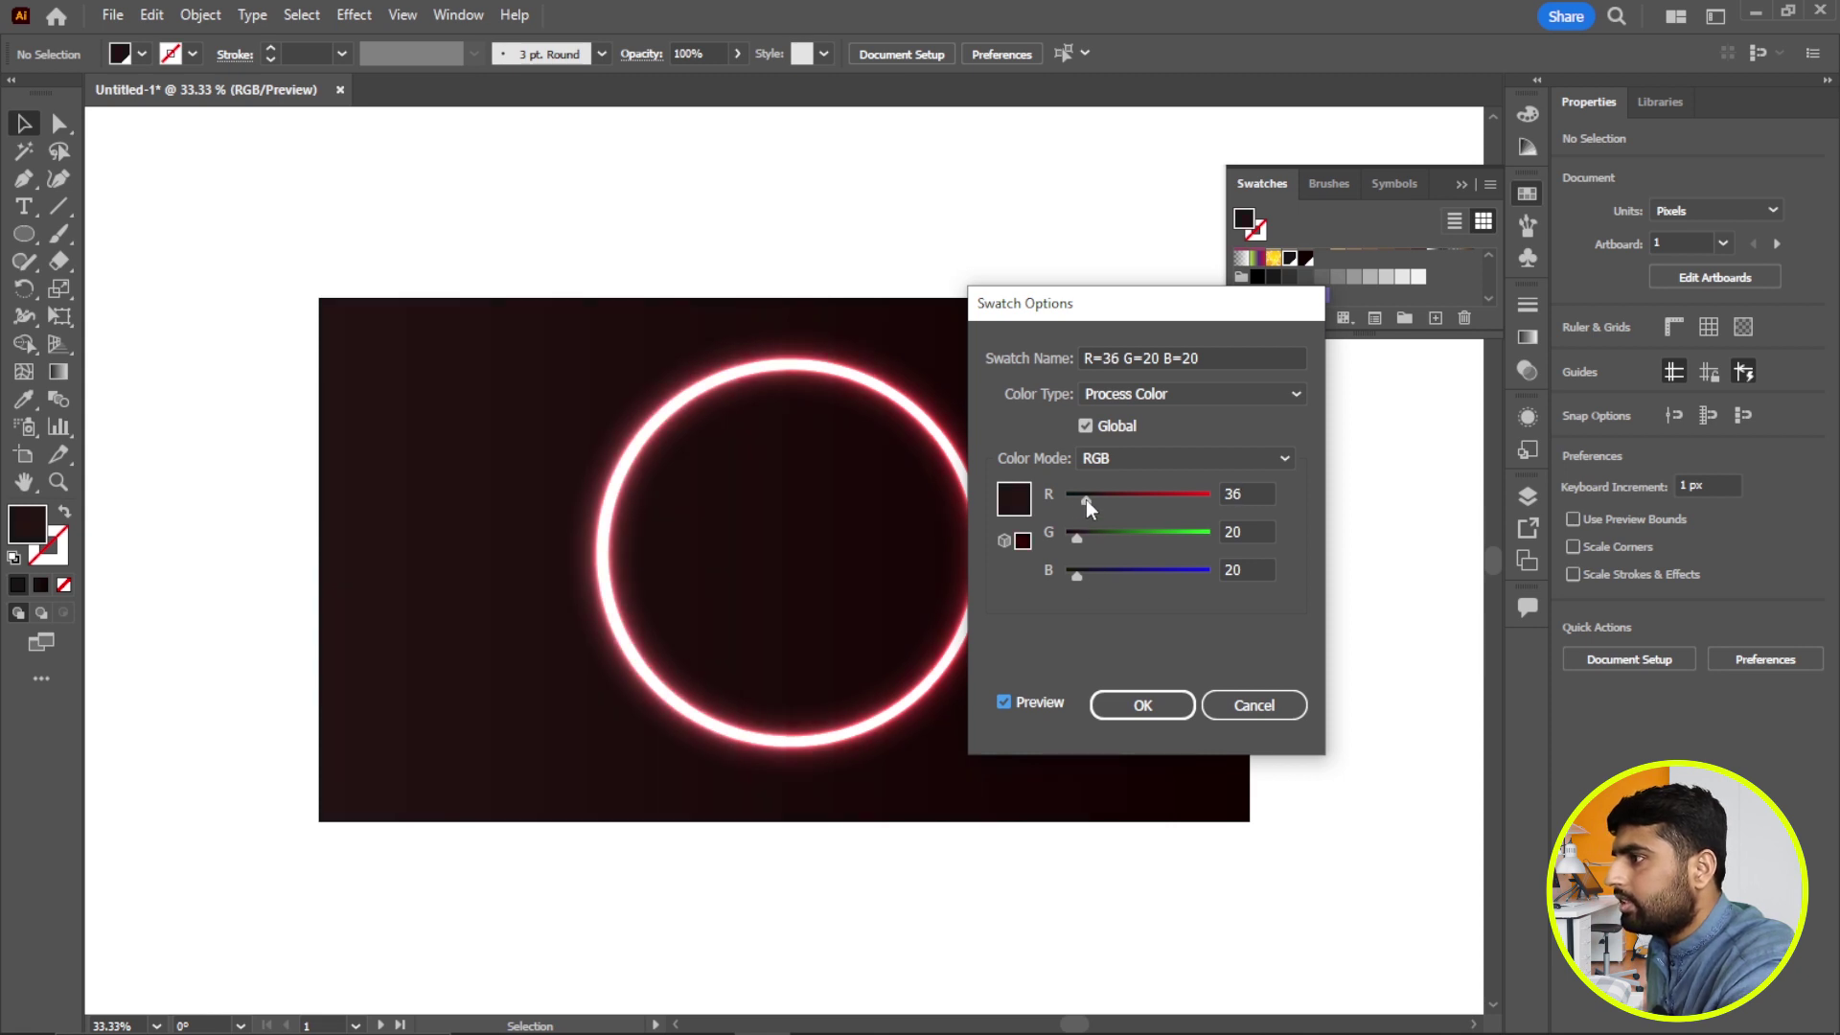
# Step: Finish the swatch at green 22 and blue 36, then confirm and collapse Swatches
pyautogui.moveTo(1076, 538); pyautogui.dragTo(1083, 536)
pyautogui.moveTo(1099, 322); pyautogui.dragTo(1162, 326)
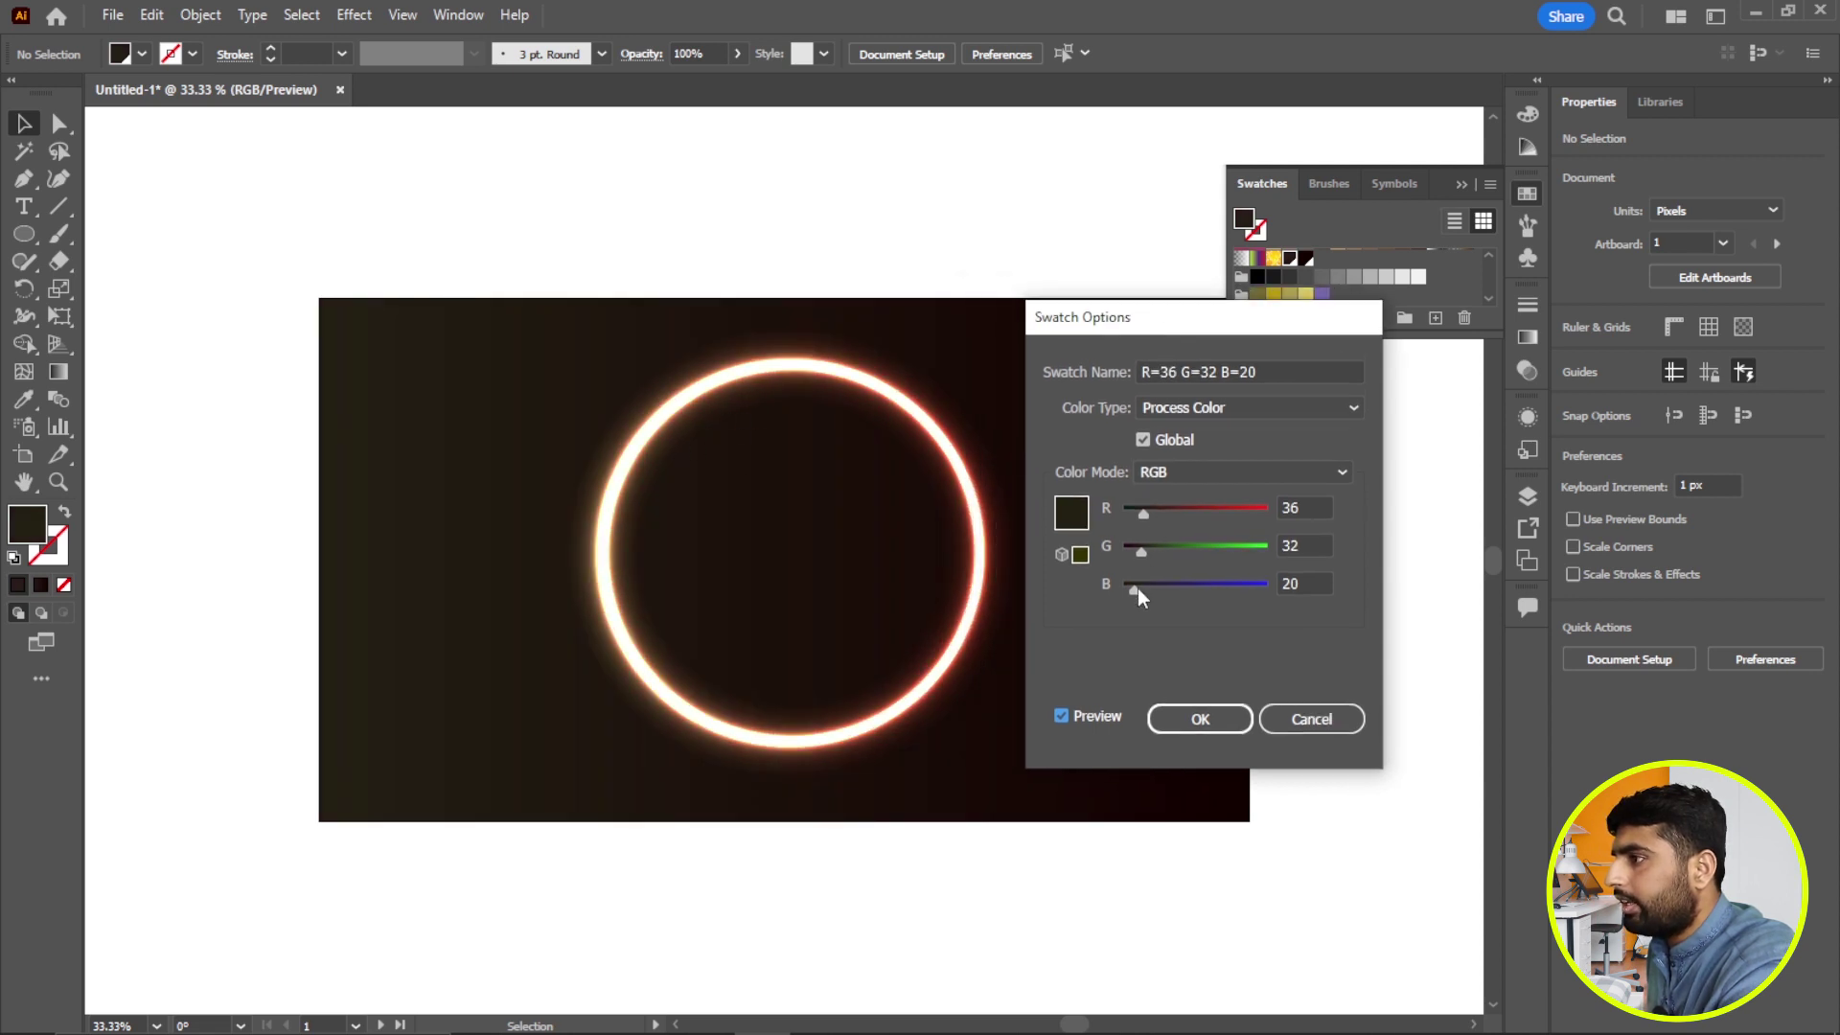
pyautogui.moveTo(1136, 590); pyautogui.dragTo(1177, 590)
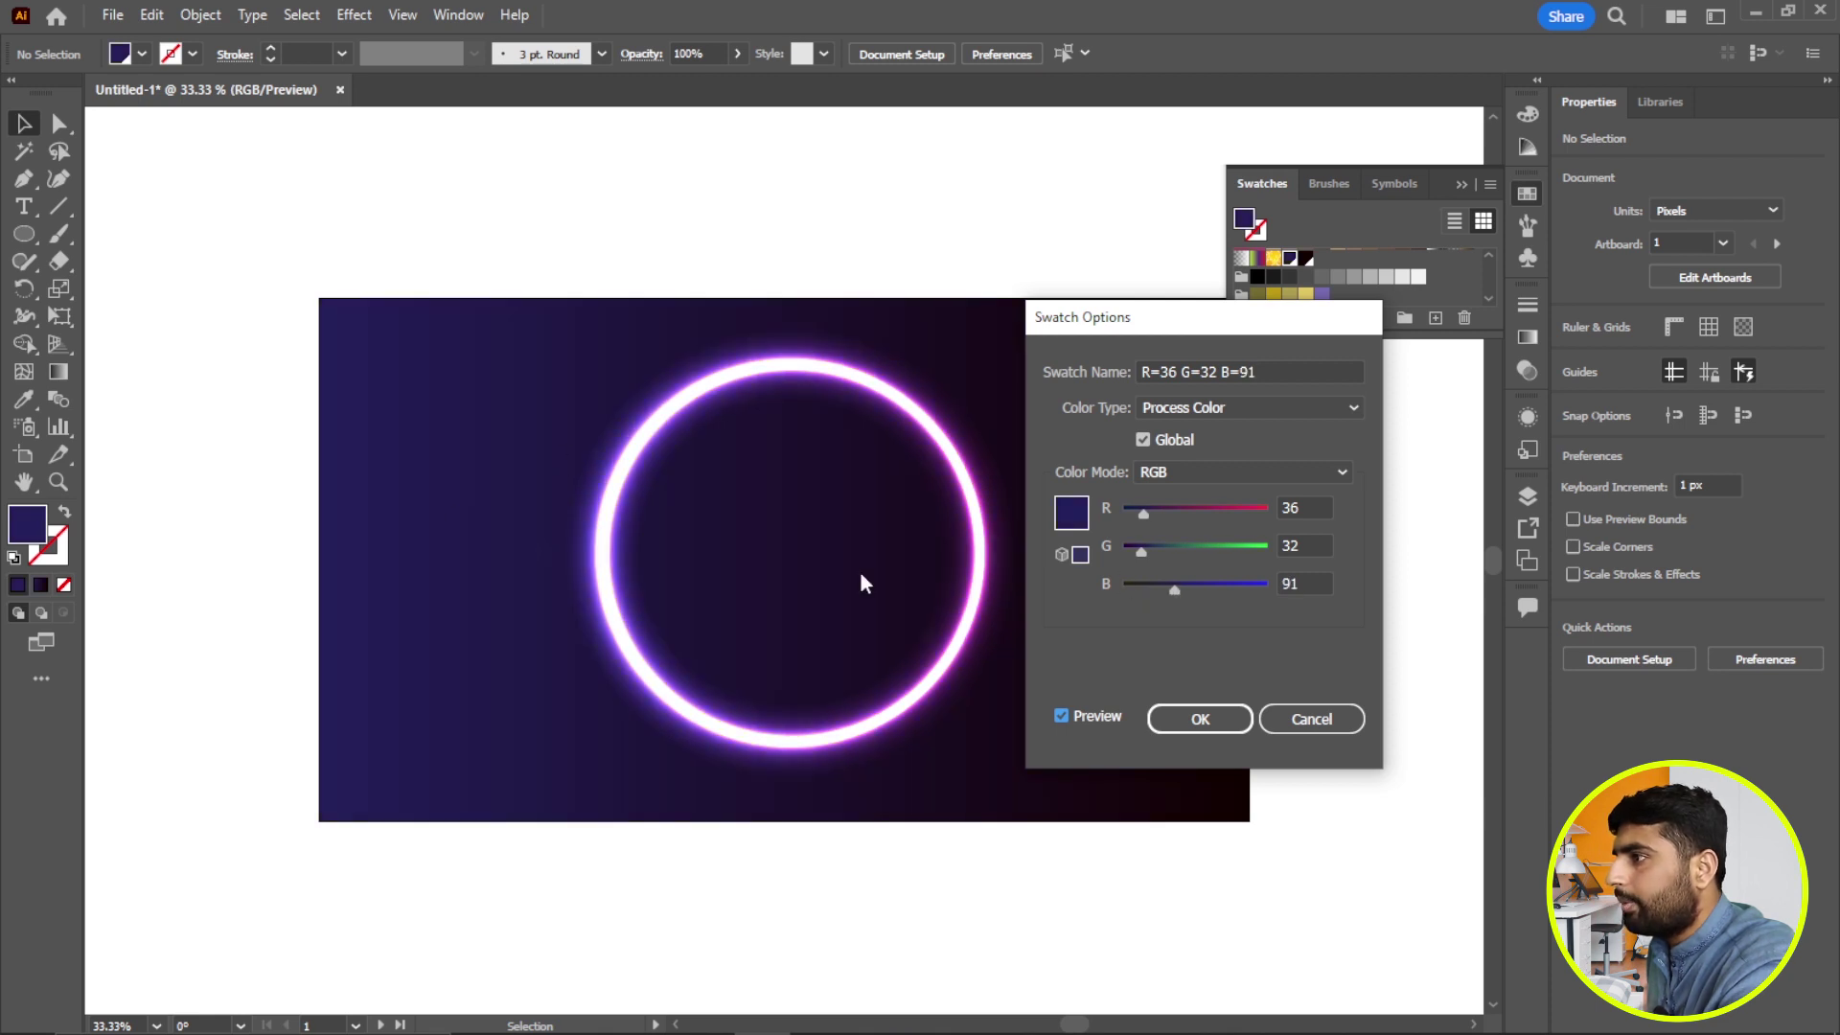
pyautogui.moveTo(1177, 593); pyautogui.dragTo(1146, 594)
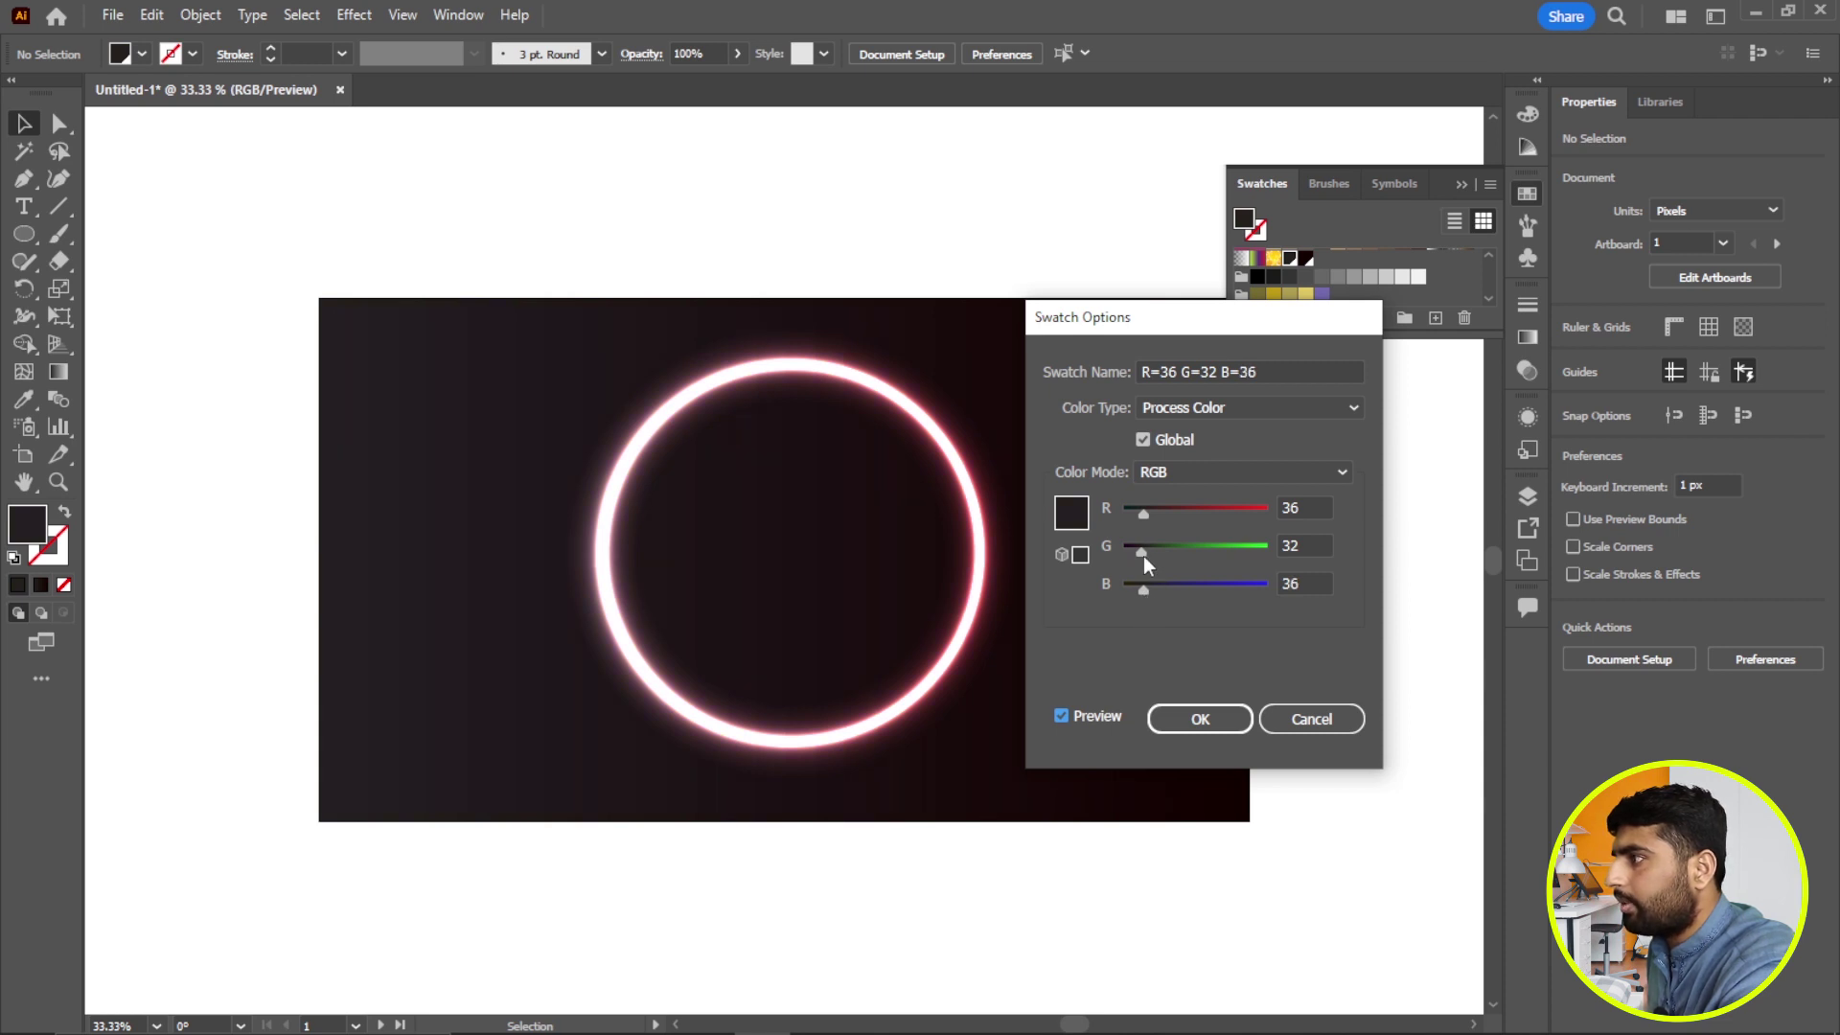
pyautogui.moveTo(1142, 554); pyautogui.dragTo(1137, 561)
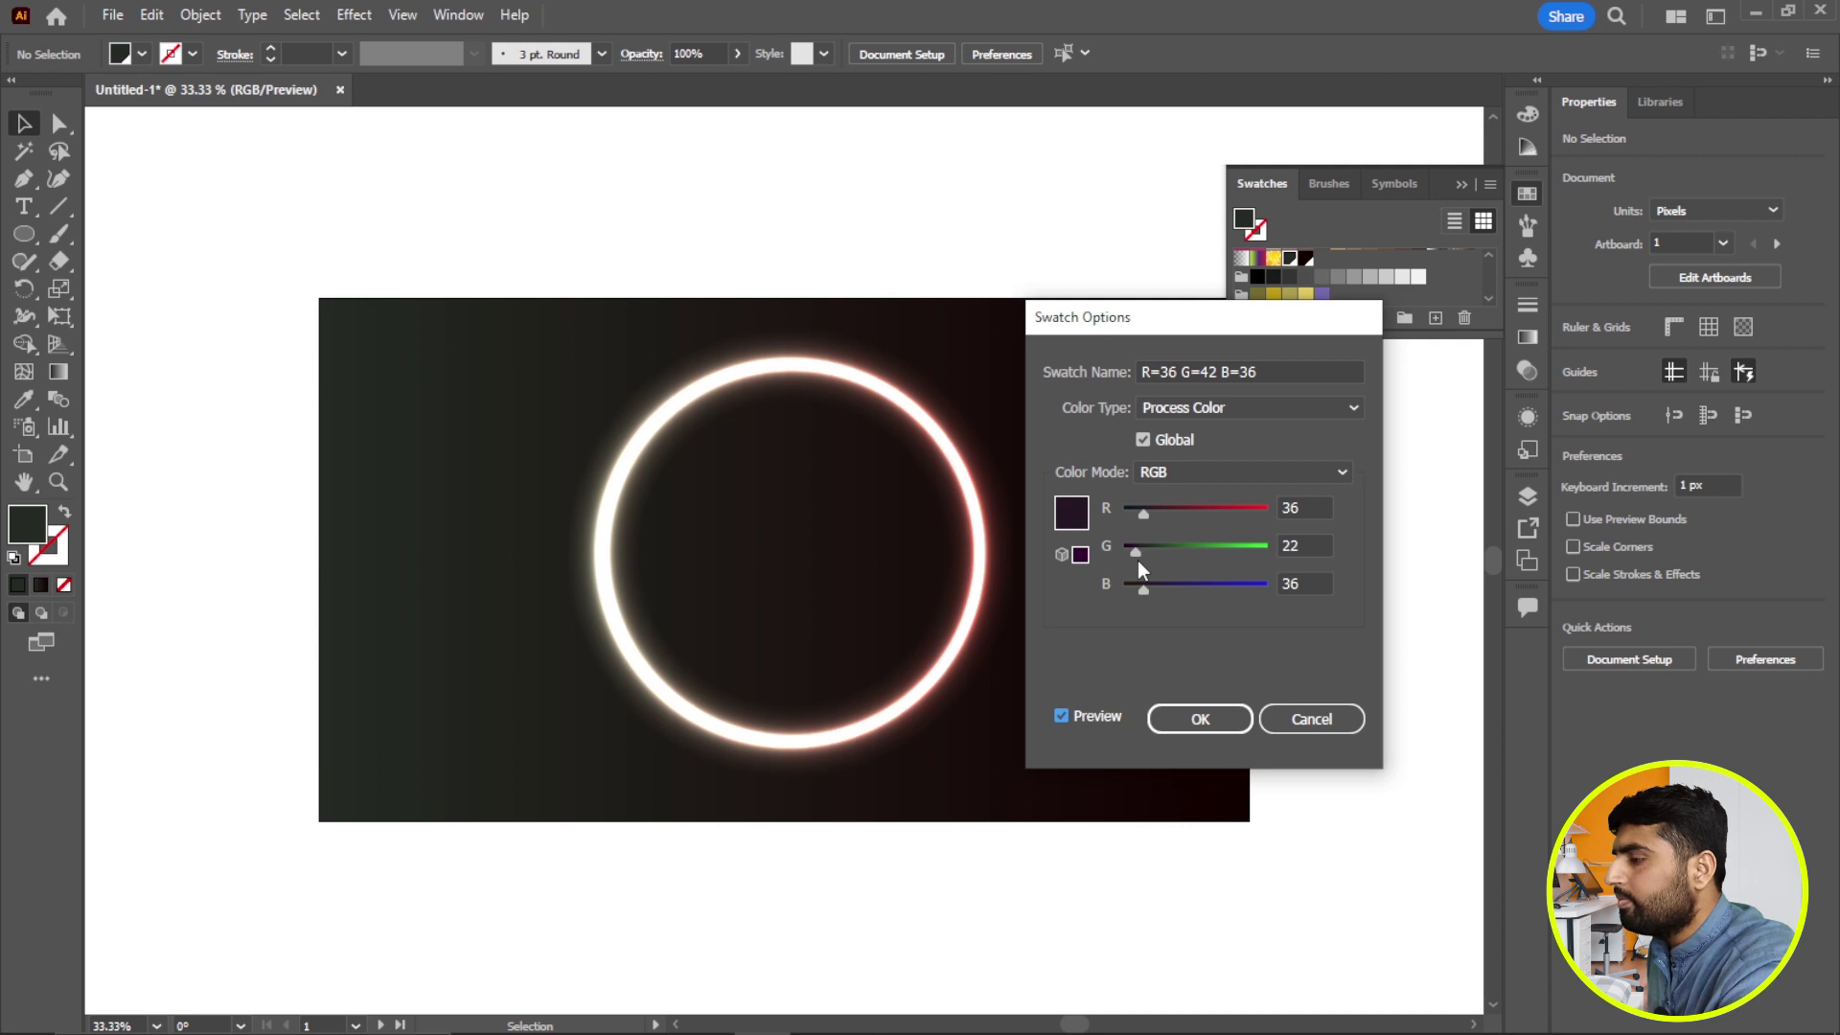
pyautogui.click(1198, 721)
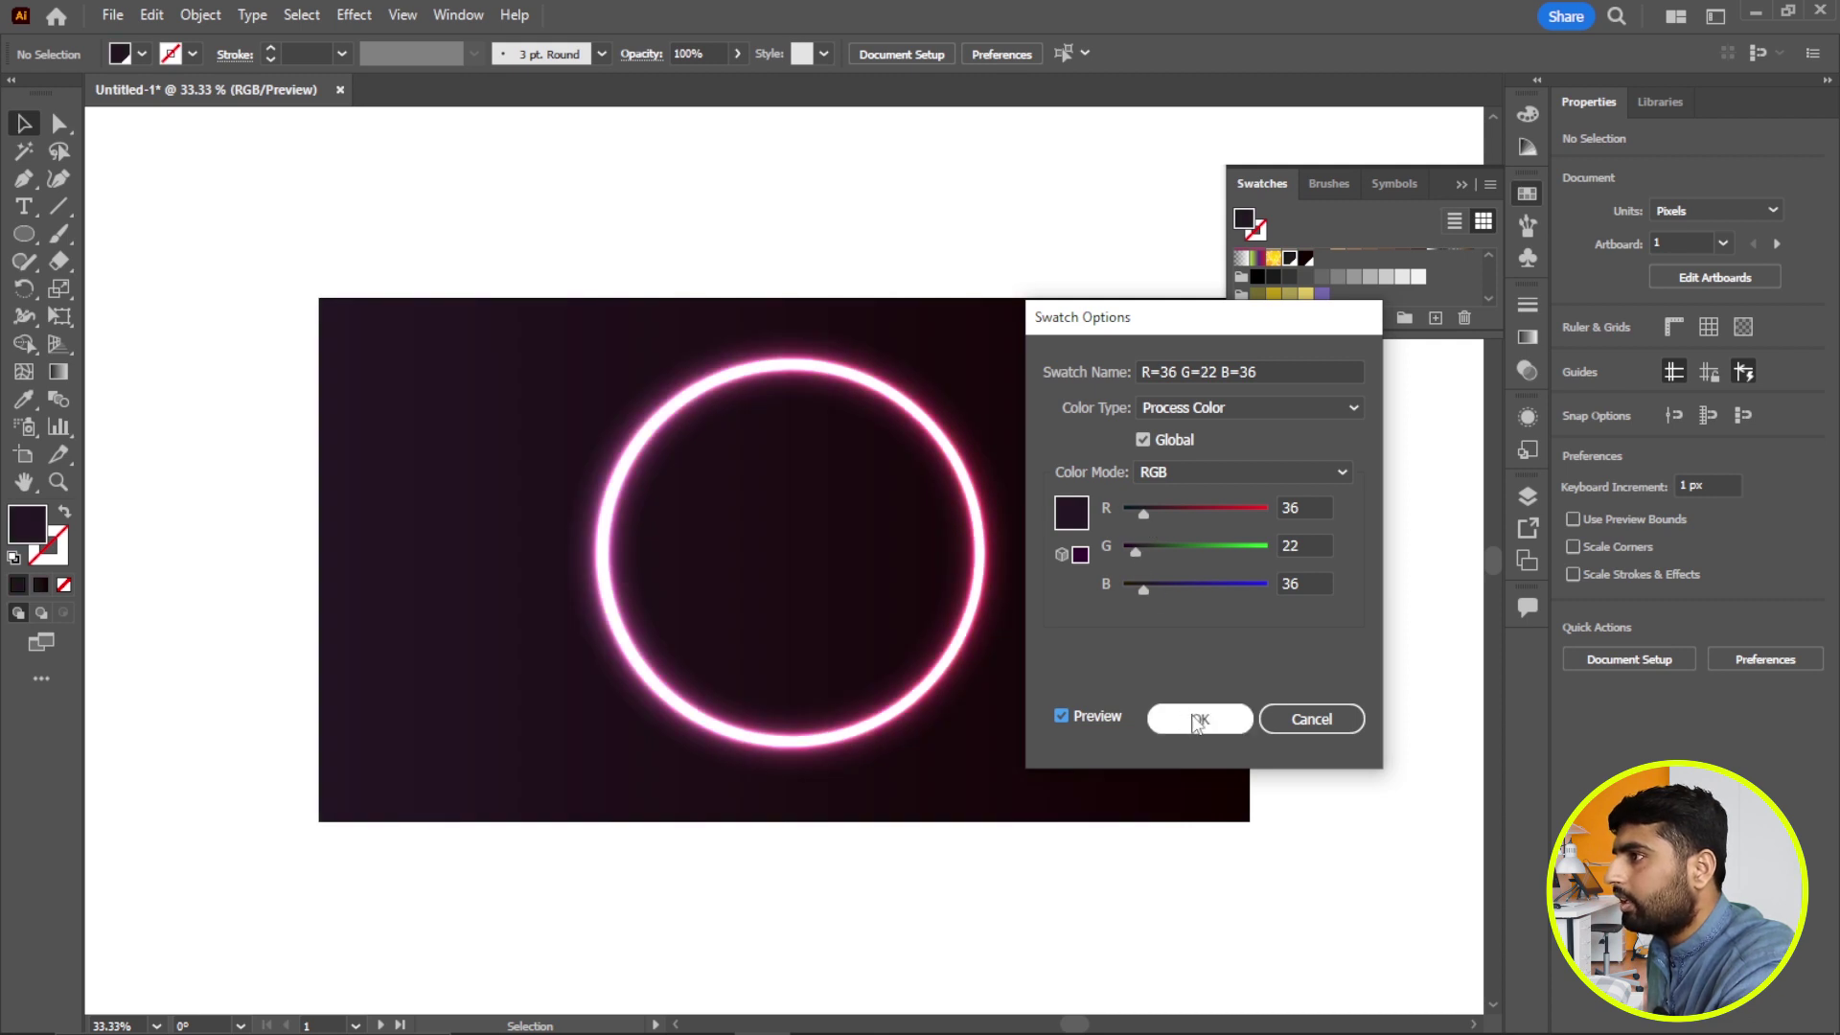
pyautogui.click(1461, 184)
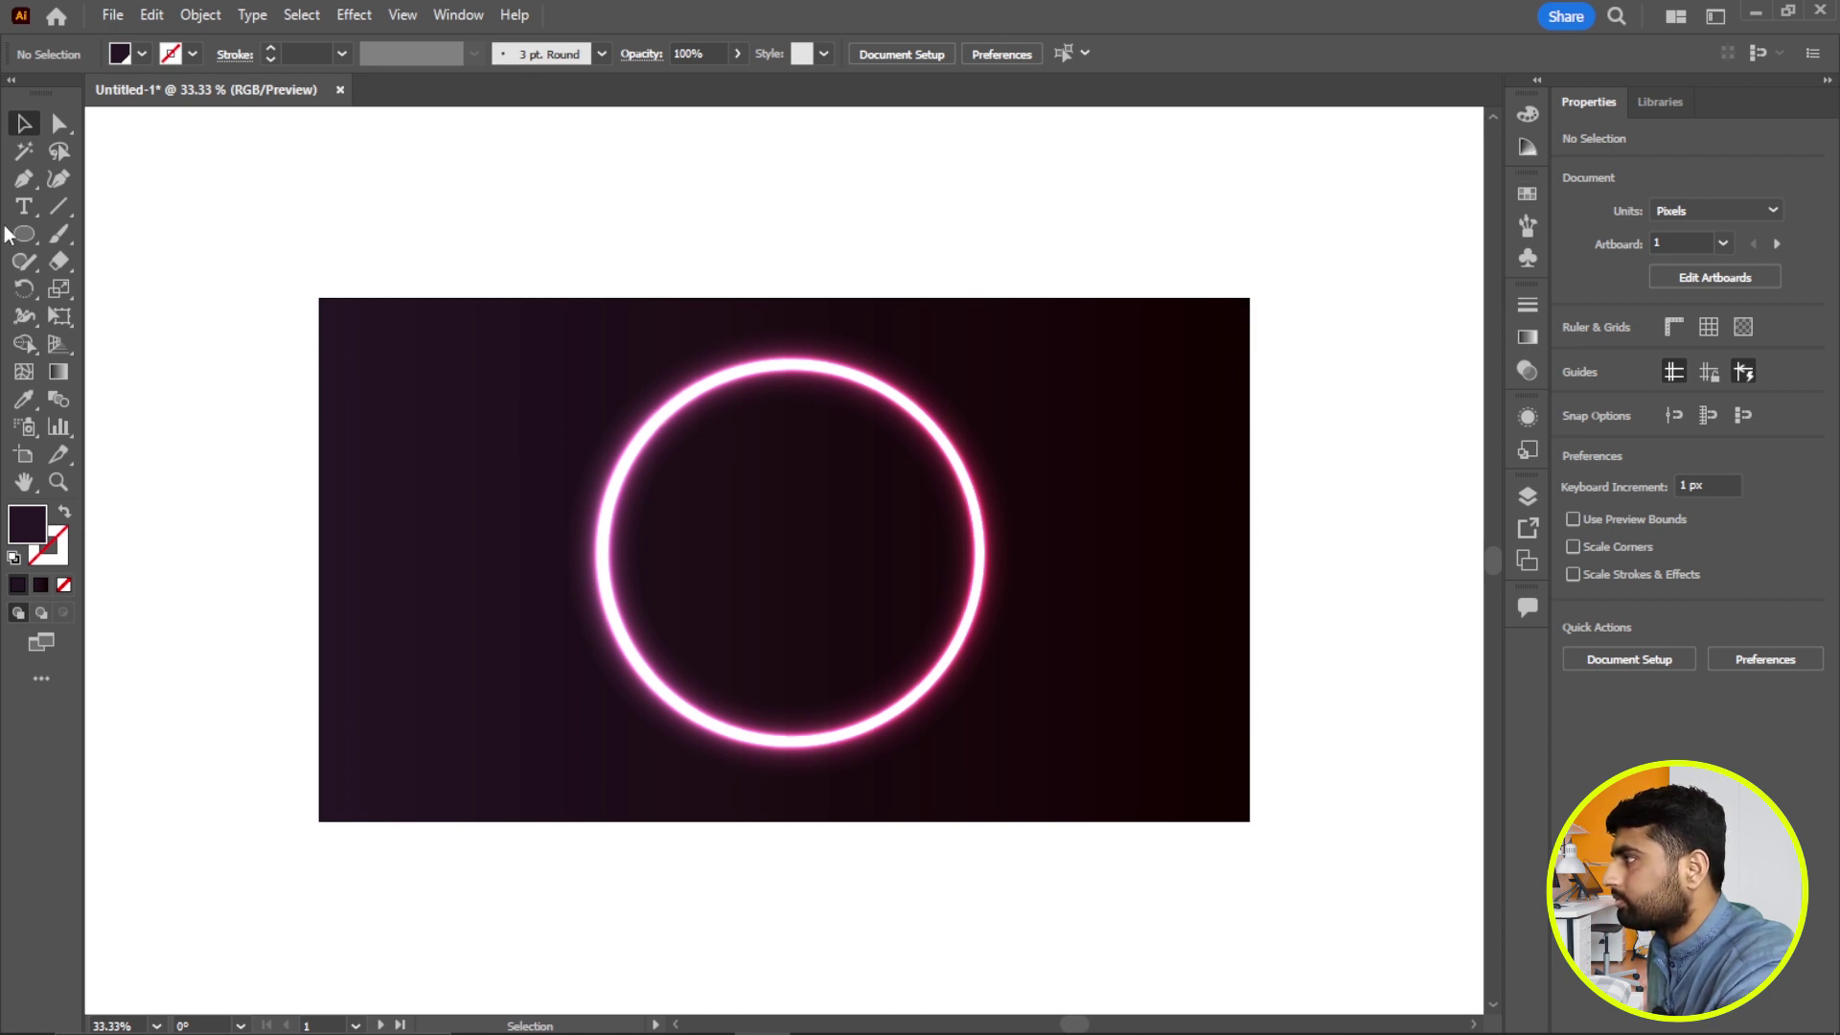
# Step: Draw a small circle left of the ring and fill it with the White–Black gradient
pyautogui.click(29, 240)
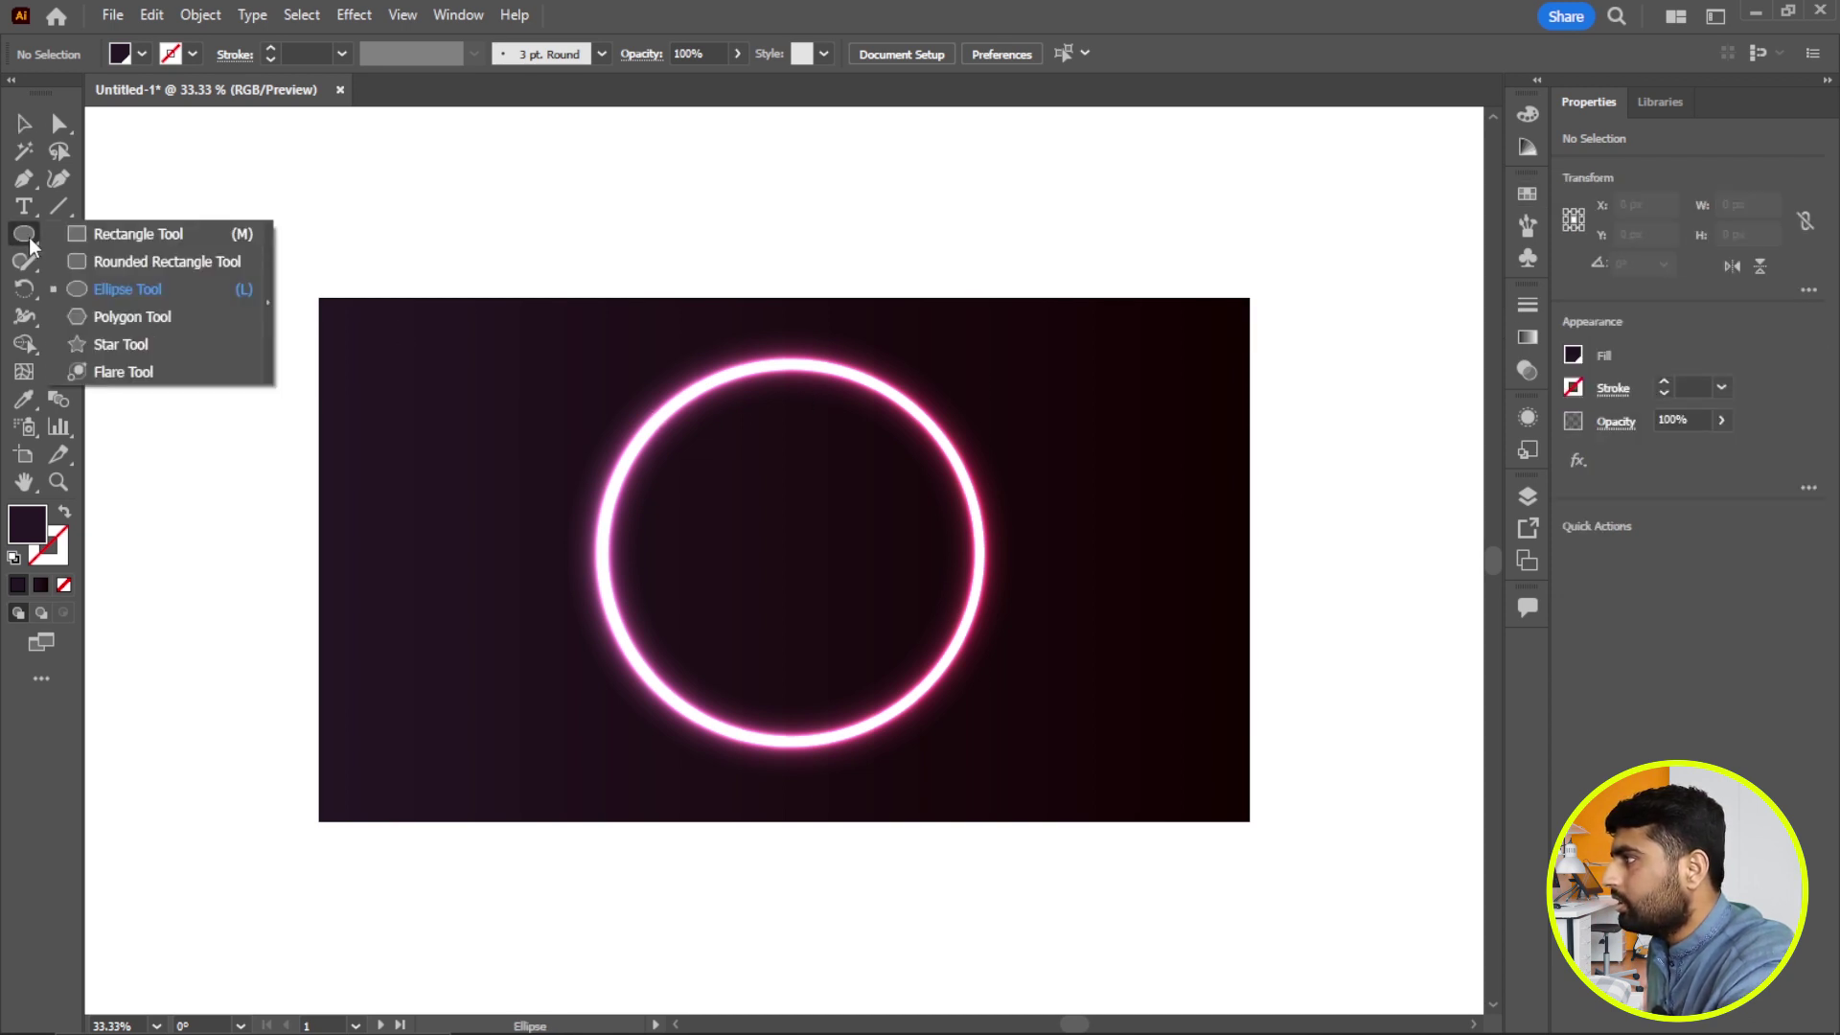
pyautogui.click(139, 290)
pyautogui.moveTo(378, 376); pyautogui.dragTo(522, 493)
pyautogui.press('g')
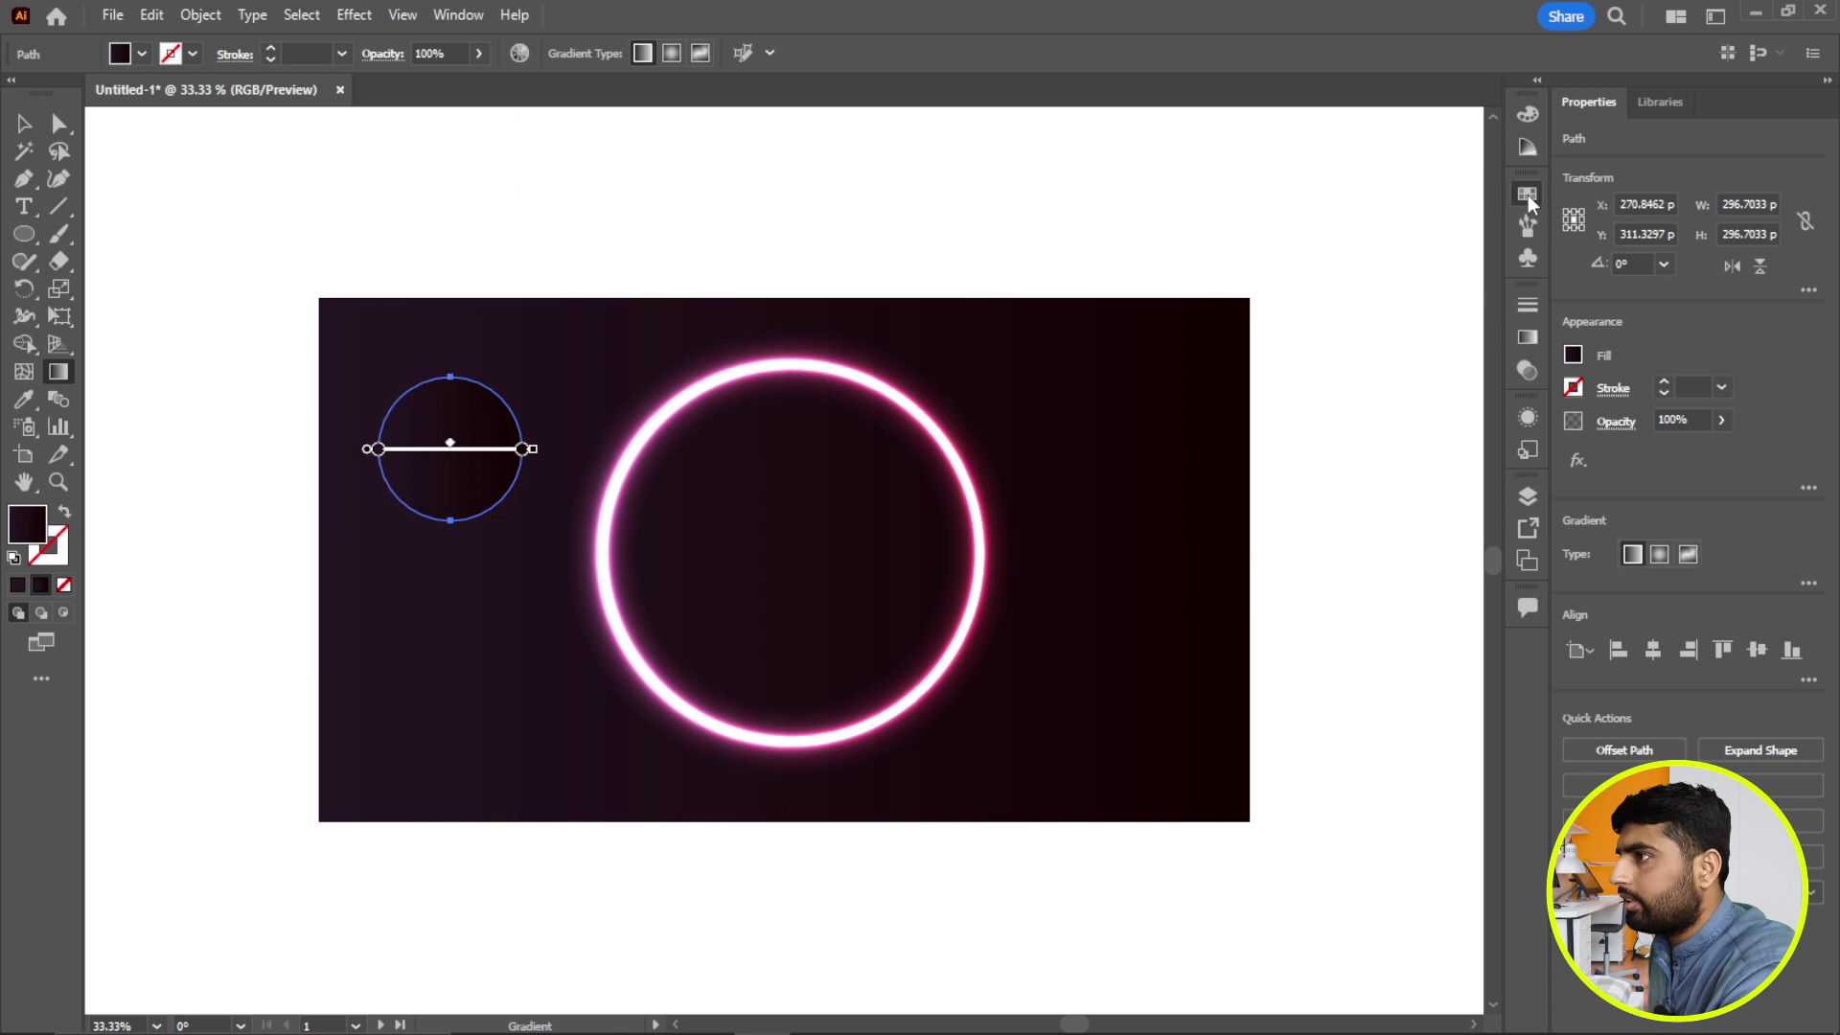
pyautogui.click(1527, 195)
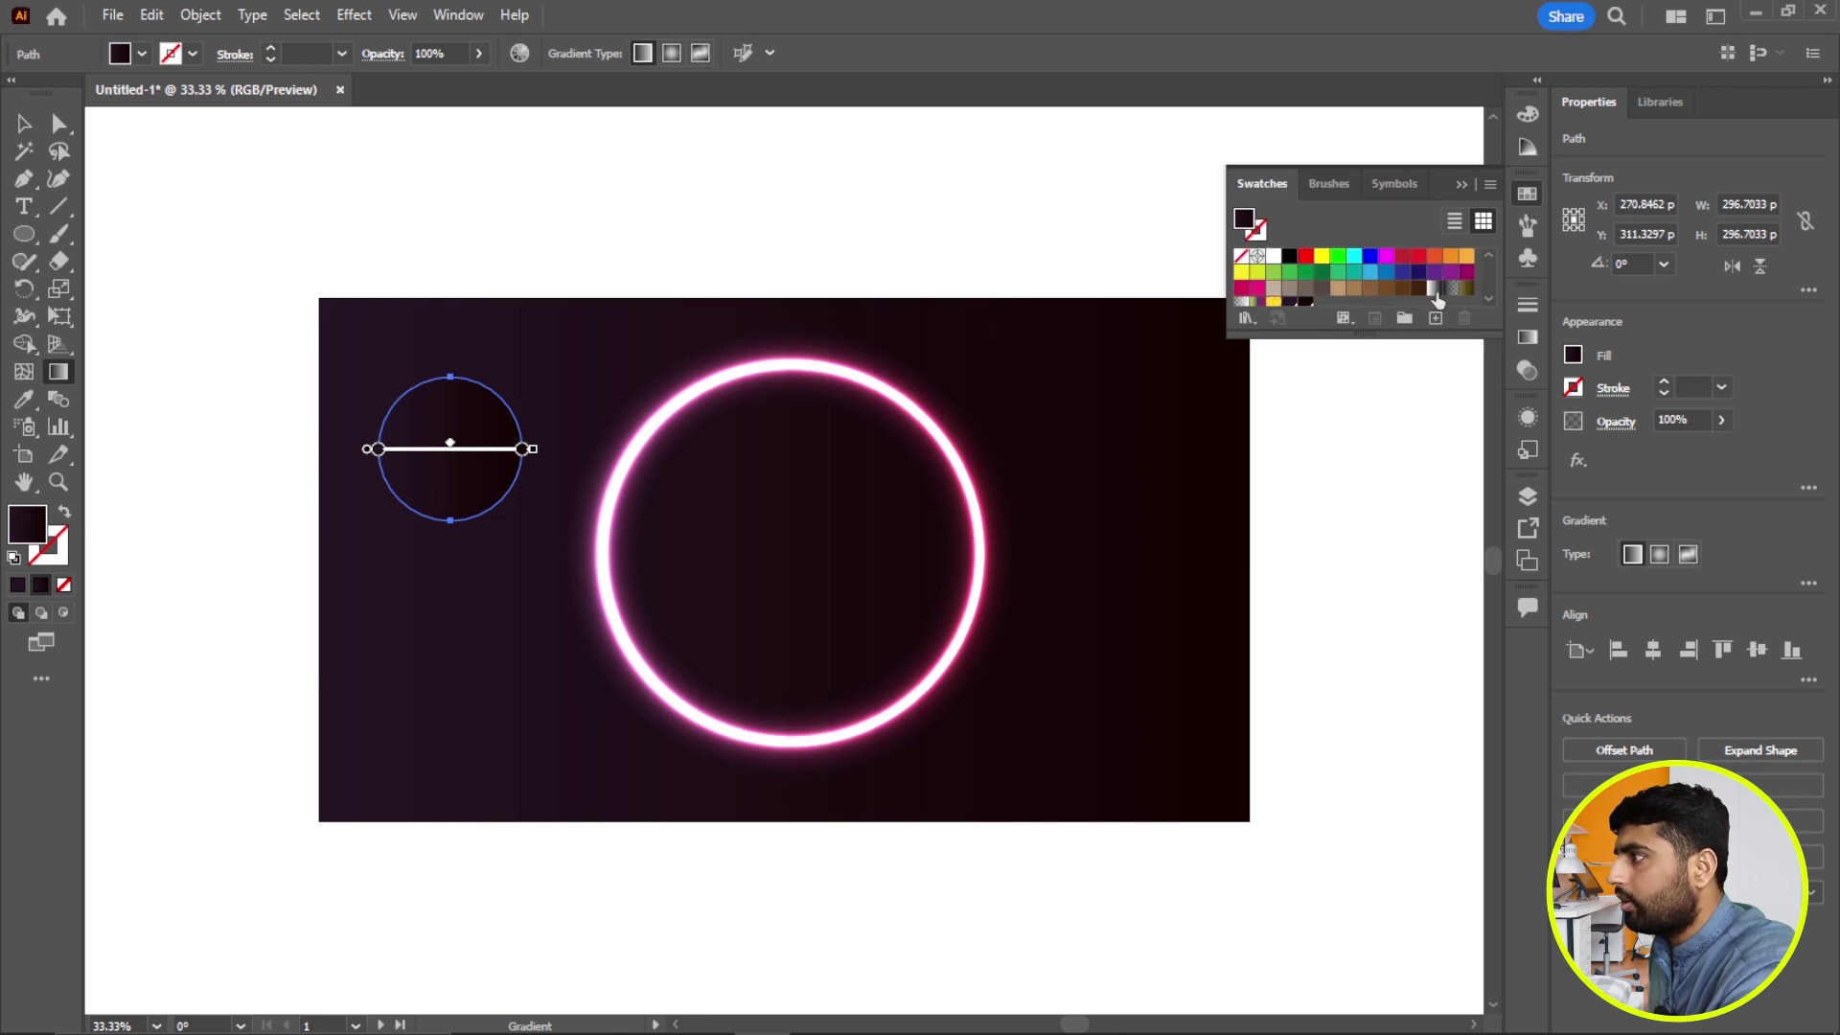
pyautogui.click(1434, 288)
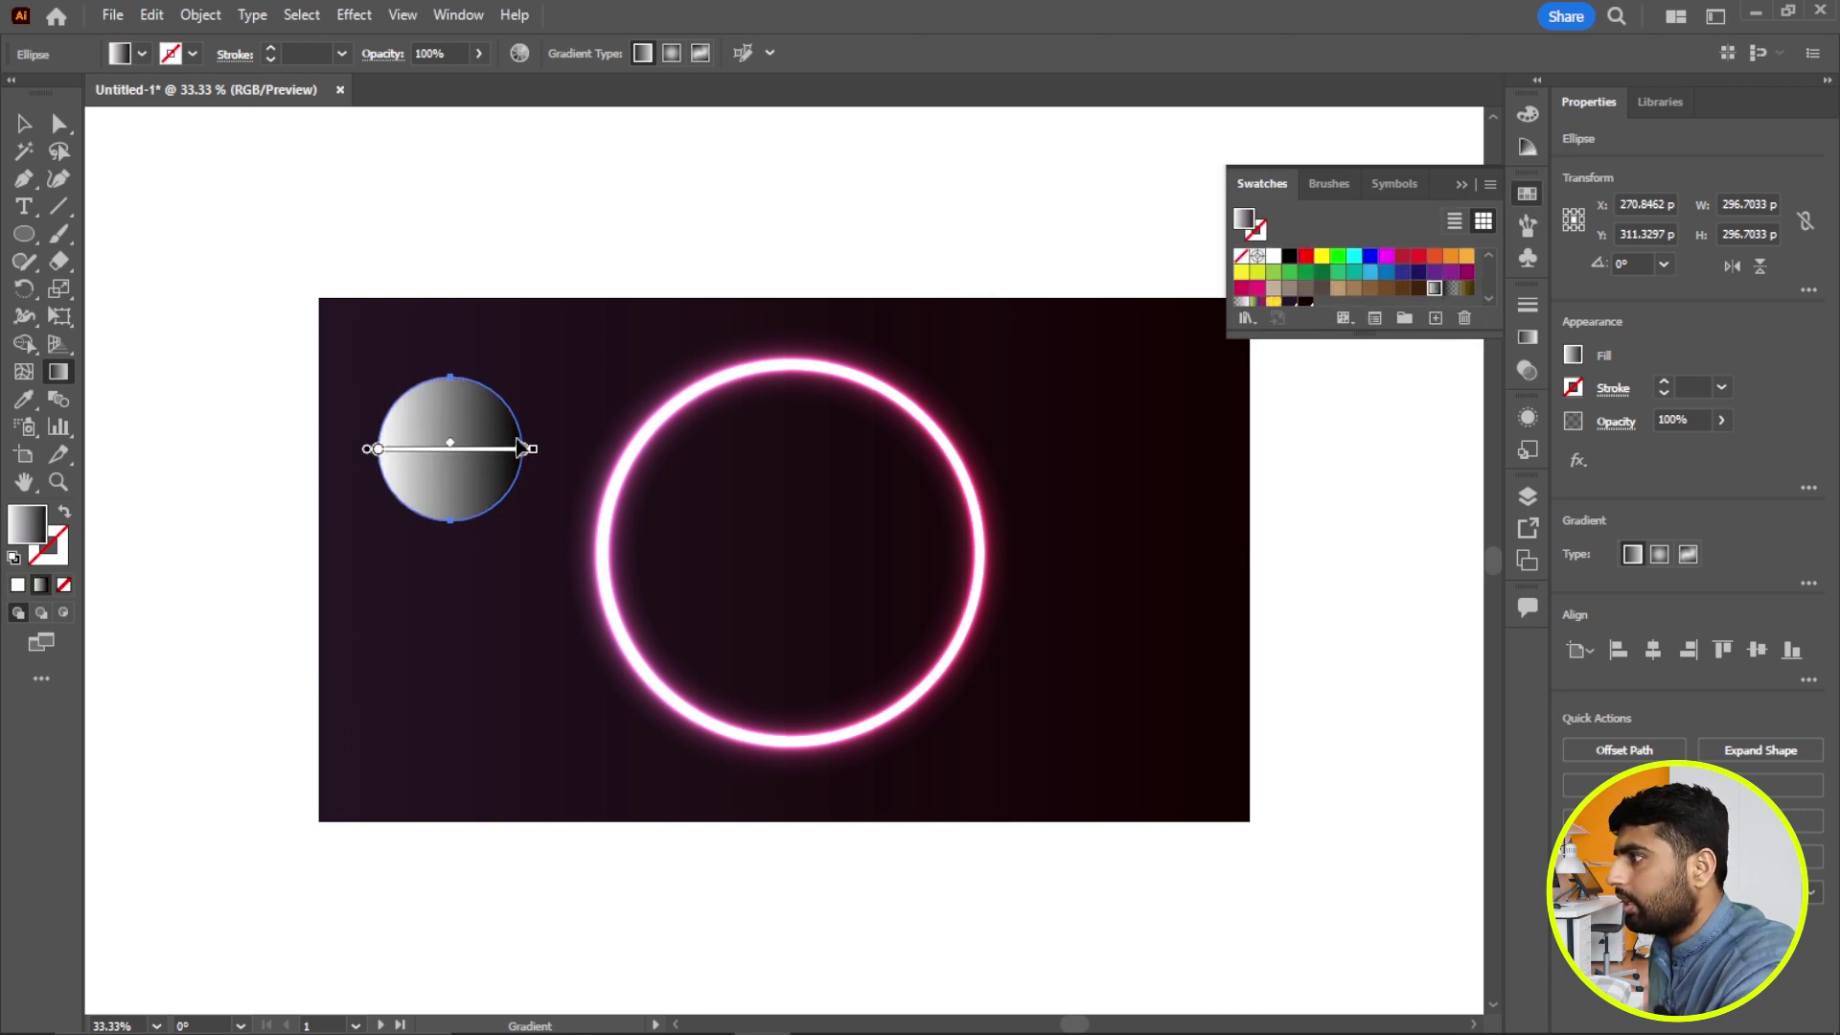
# Step: Inspect the gradient's right stop in RGB and make the circle's gradient radial
pyautogui.doubleClick(523, 449)
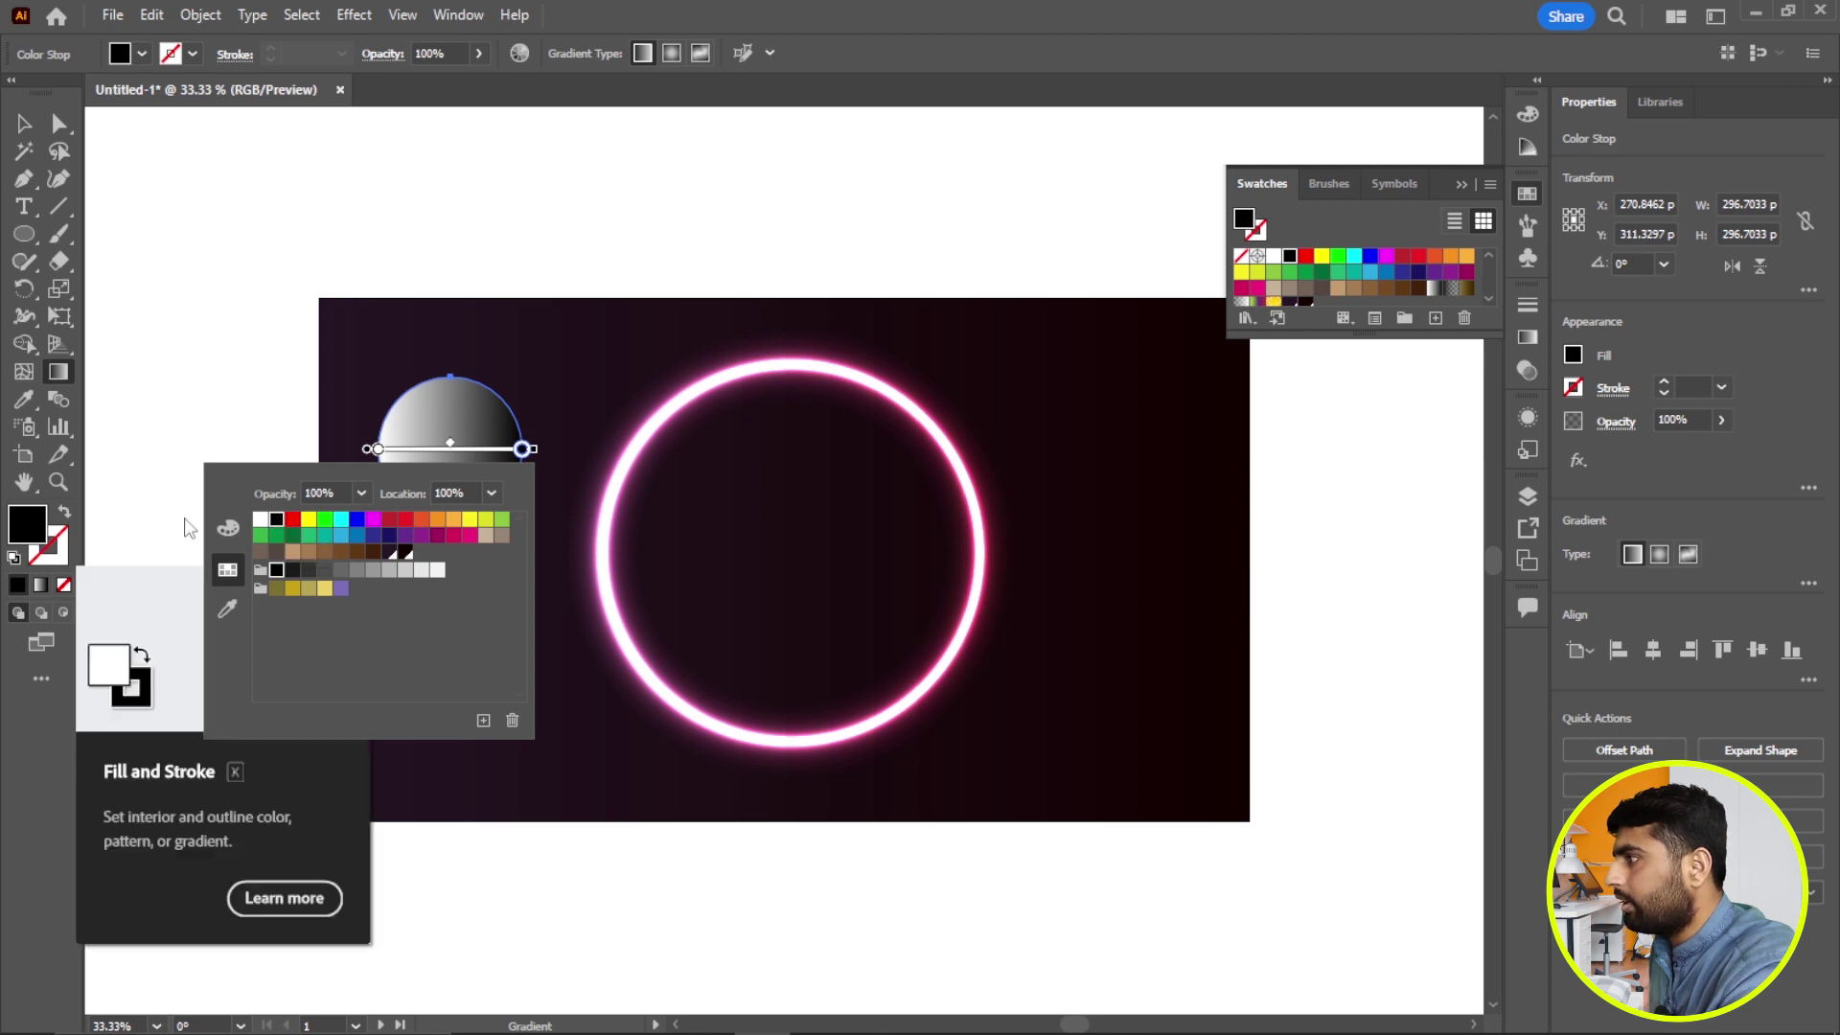
pyautogui.click(228, 529)
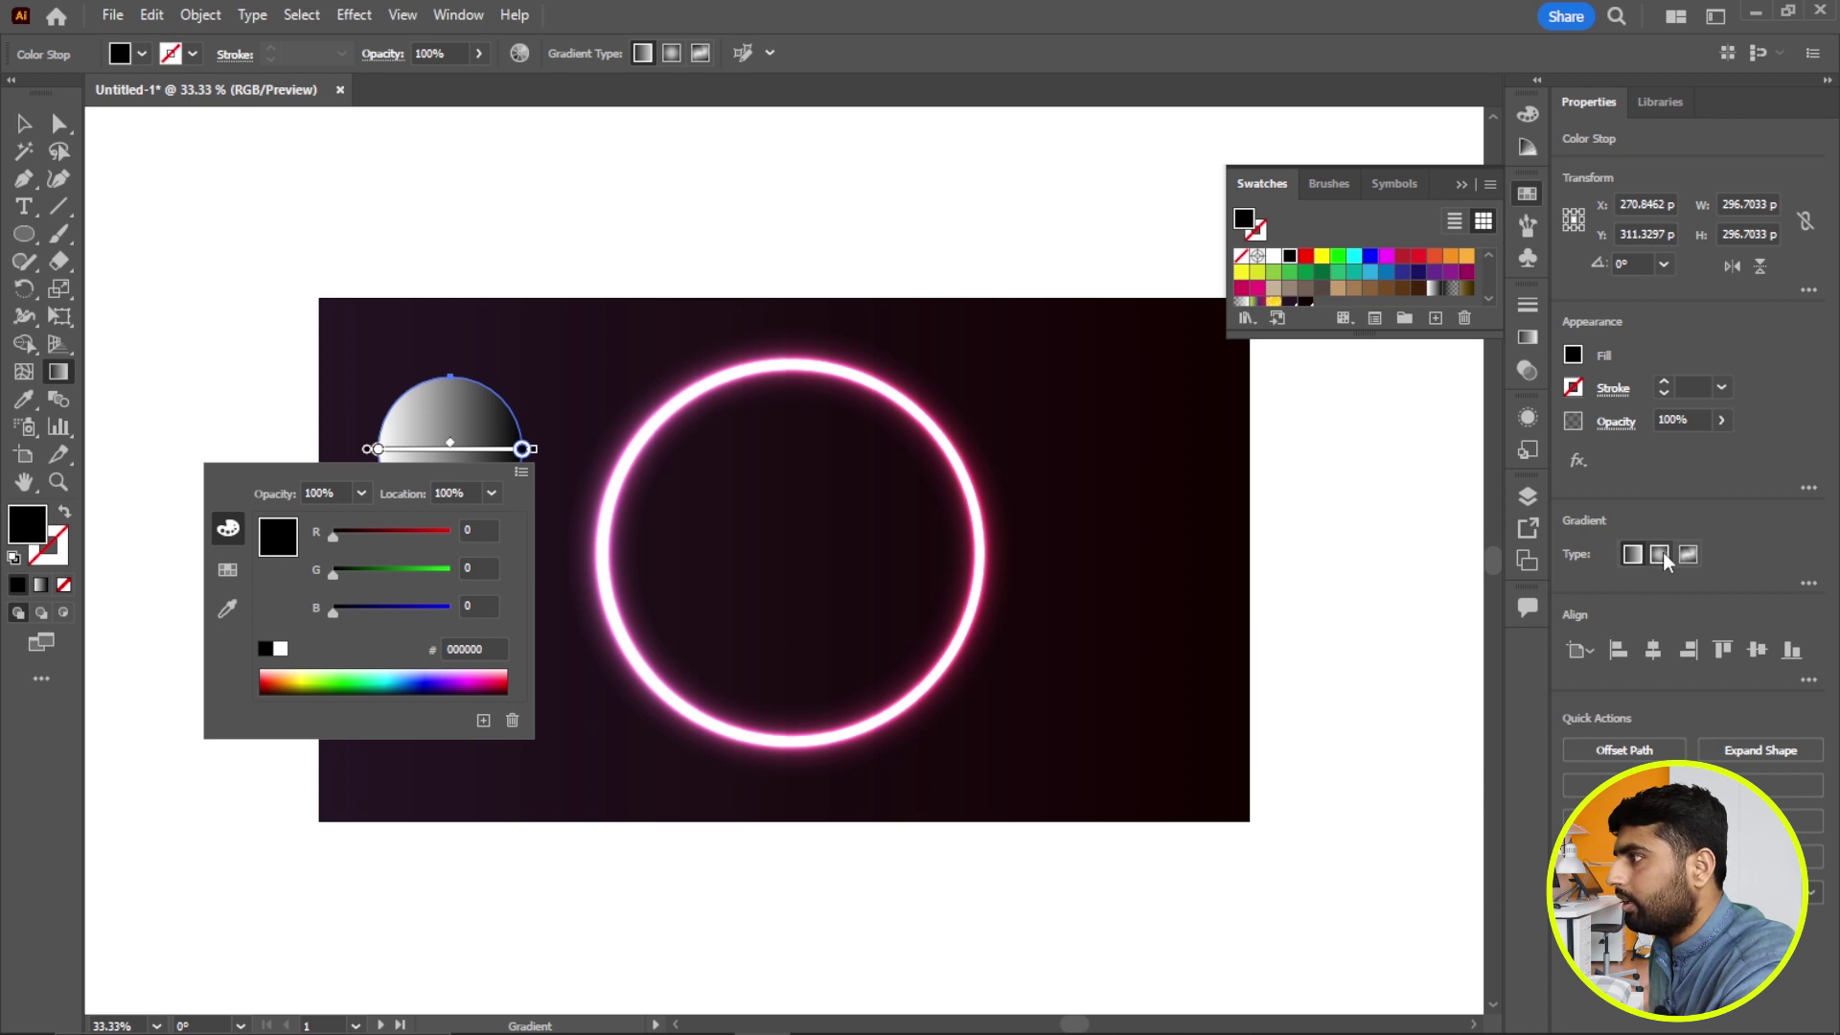
pyautogui.click(1660, 556)
pyautogui.click(1662, 557)
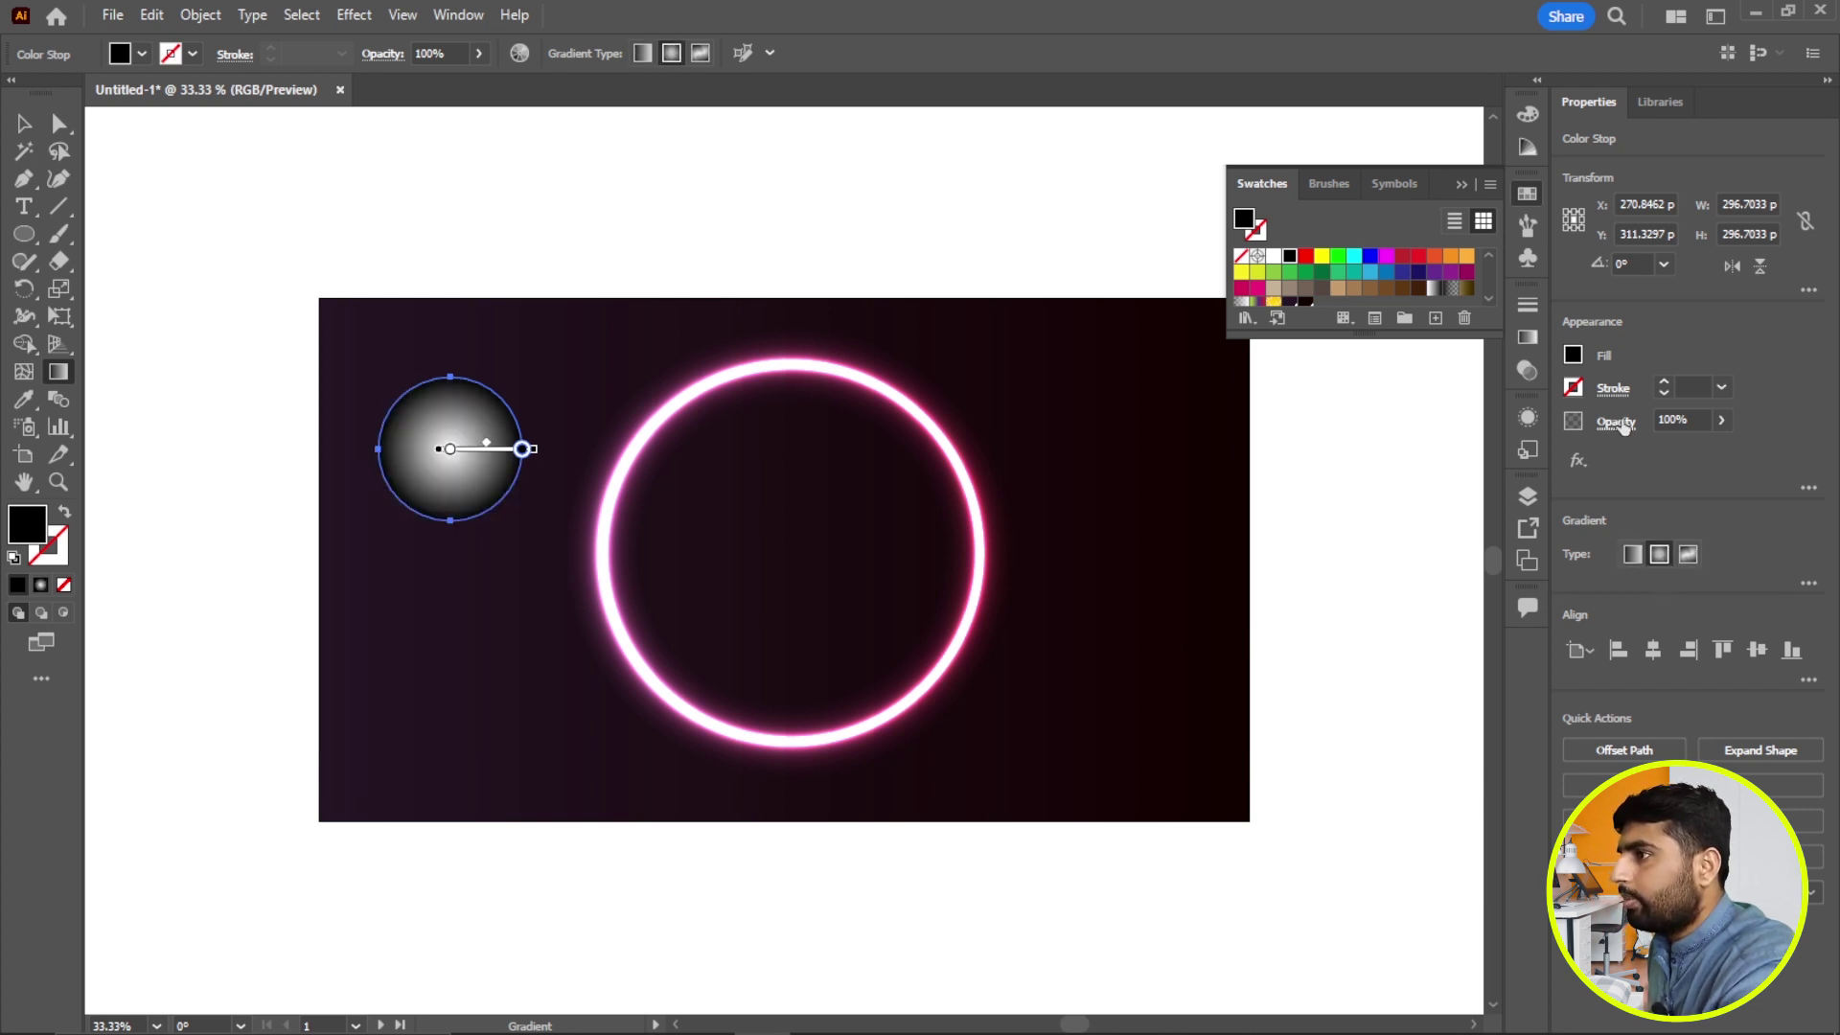
pyautogui.press('v')
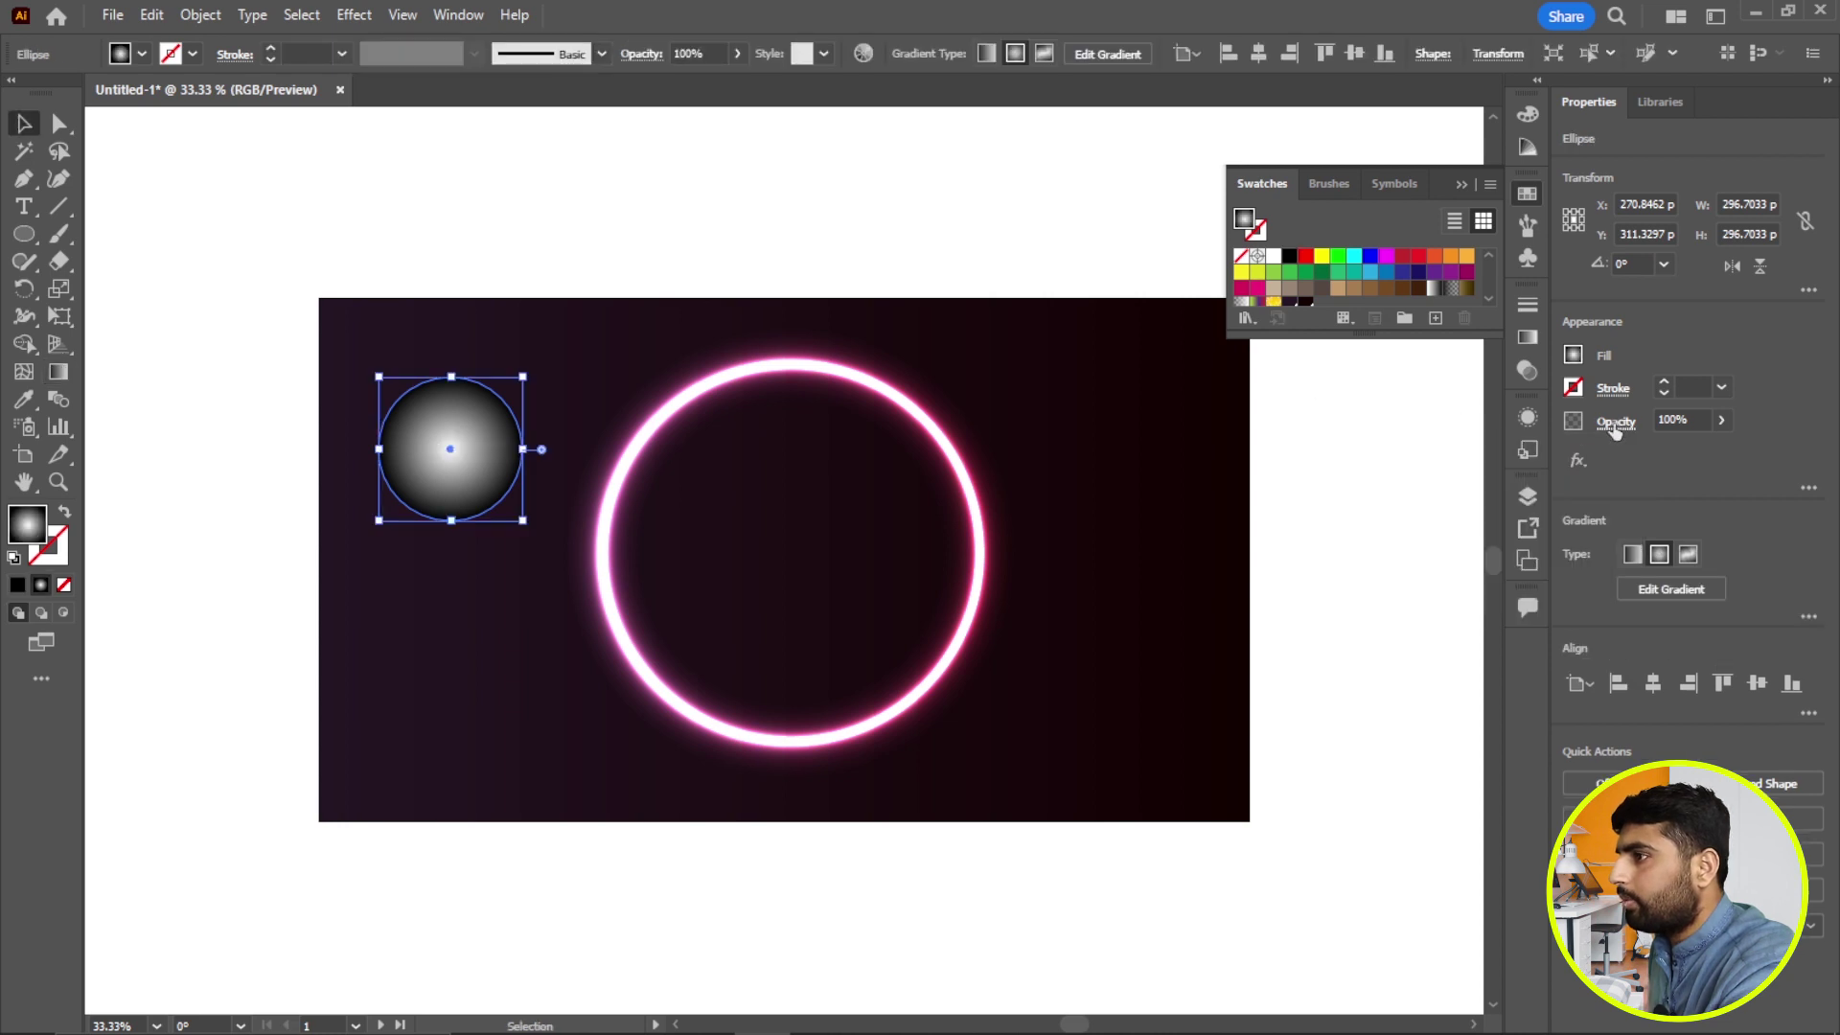
# Step: Set the circle's blend mode to Color Dodge, then deselect to see the pink glow
pyautogui.click(1616, 422)
pyautogui.click(1463, 463)
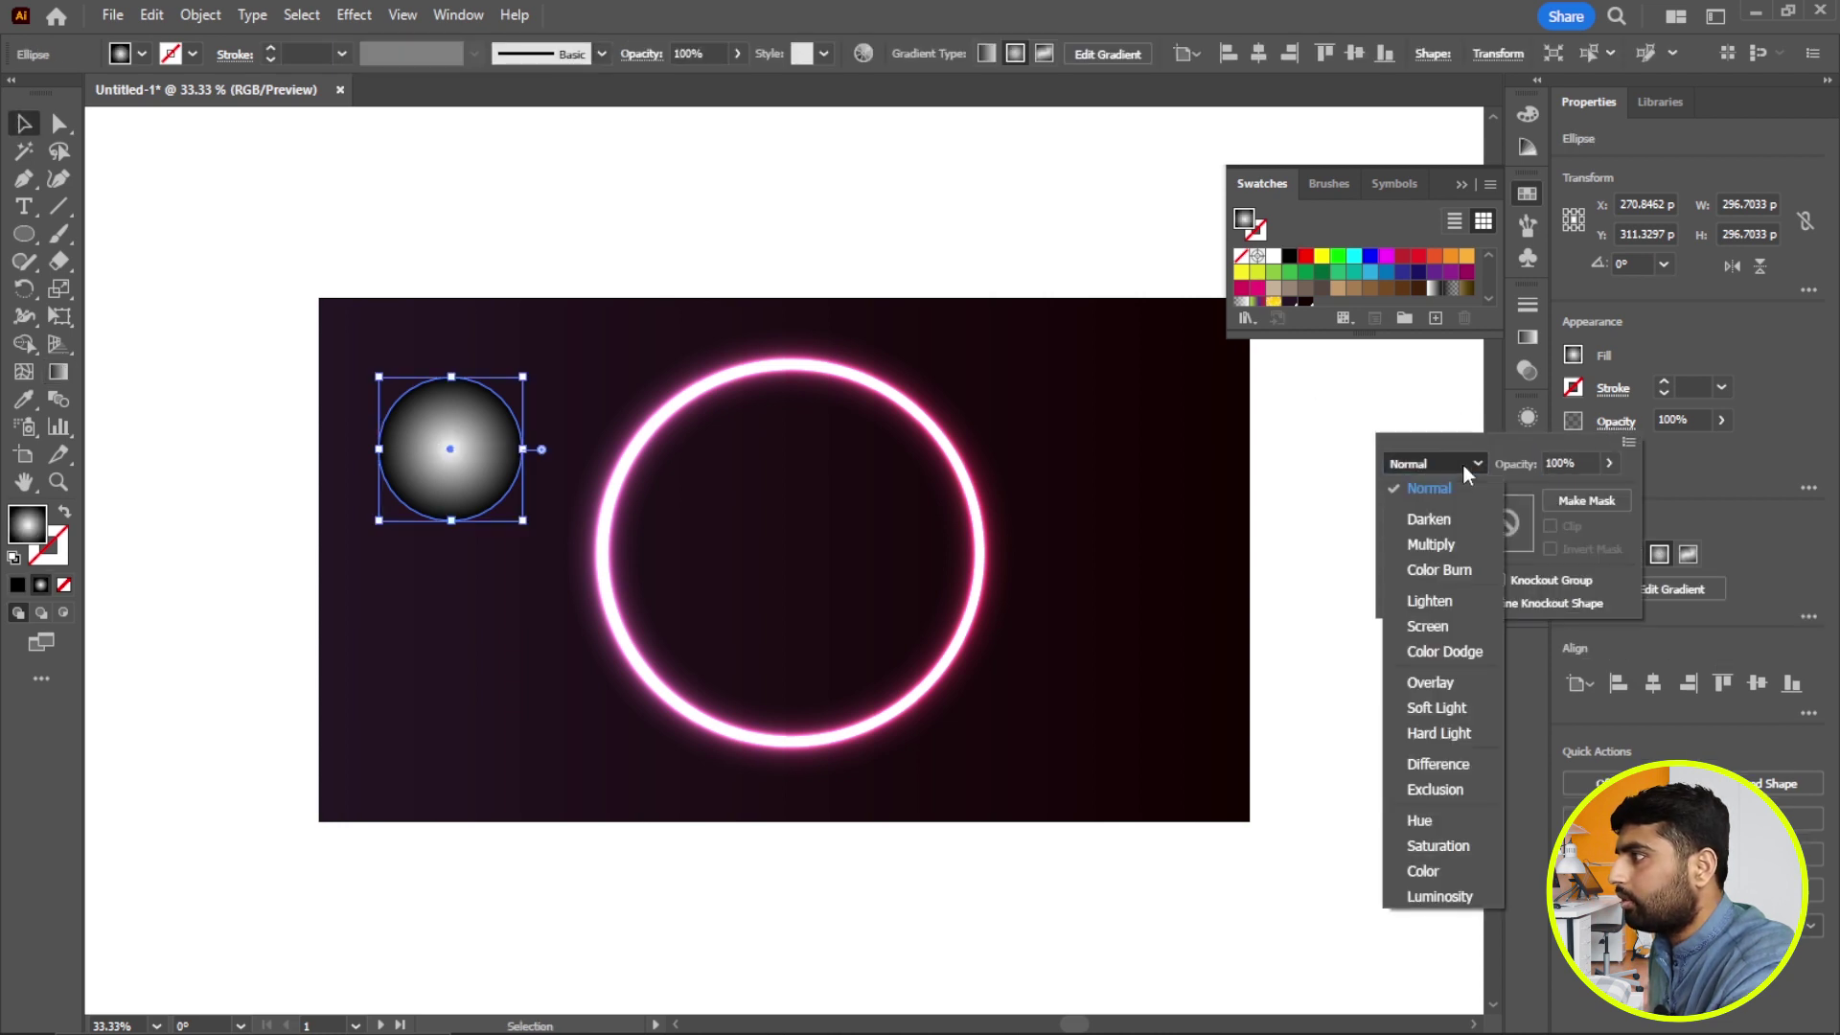
pyautogui.click(1458, 651)
pyautogui.click(29, 126)
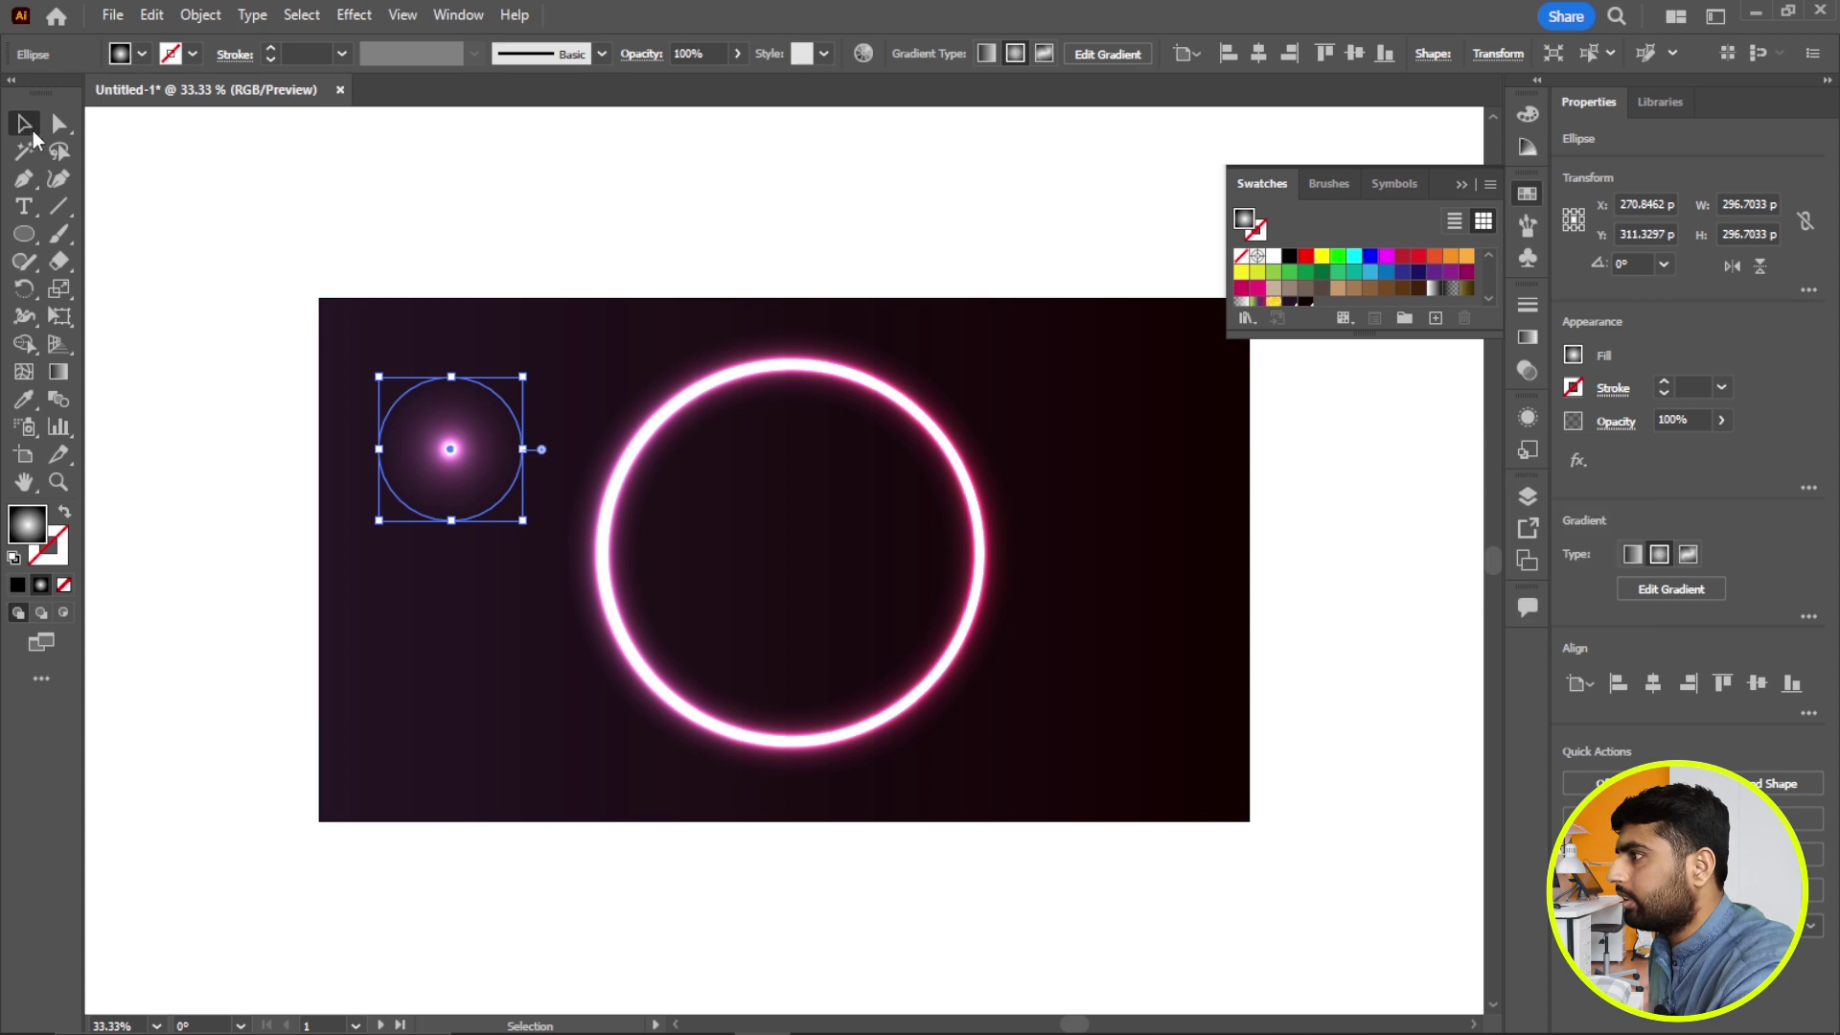
pyautogui.click(297, 341)
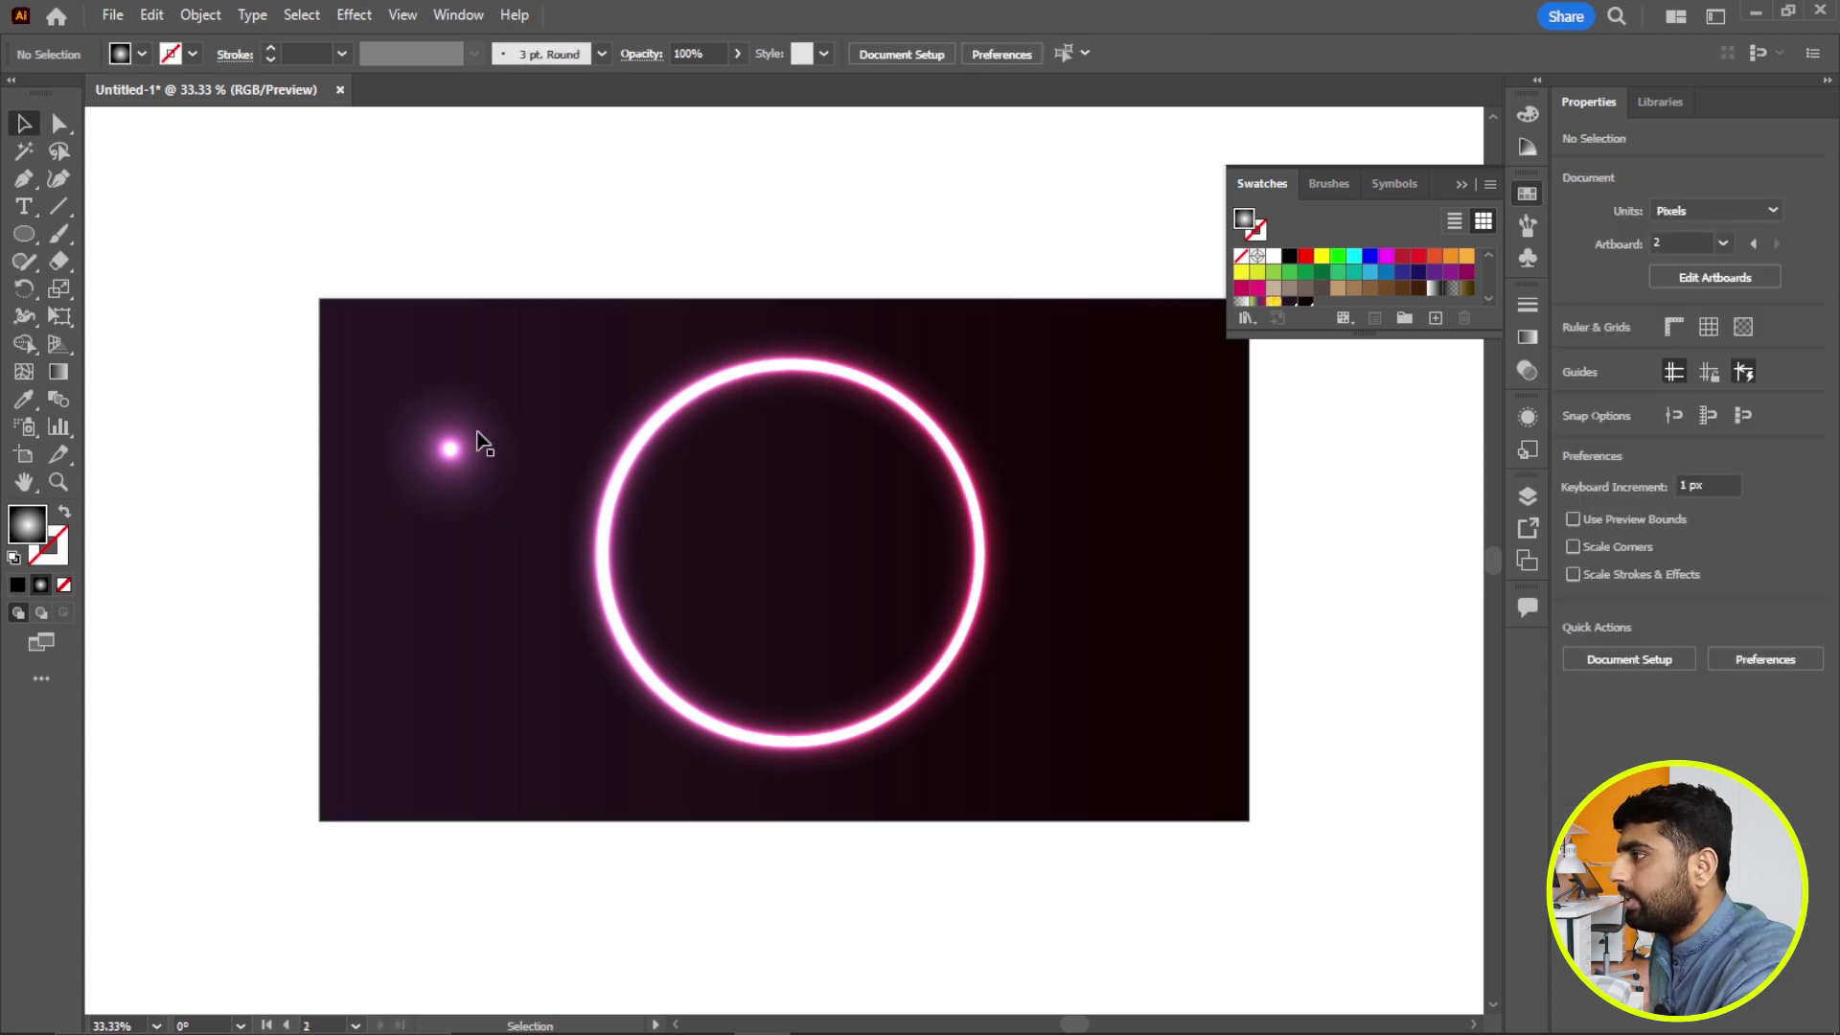
# Step: Drag the pink sparkle circle into the centre of the neon ring, then deselect
pyautogui.moveTo(450, 453)
pyautogui.mouseDown()
pyautogui.moveTo(616, 482)
pyautogui.moveTo(797, 731)
pyautogui.mouseUp()
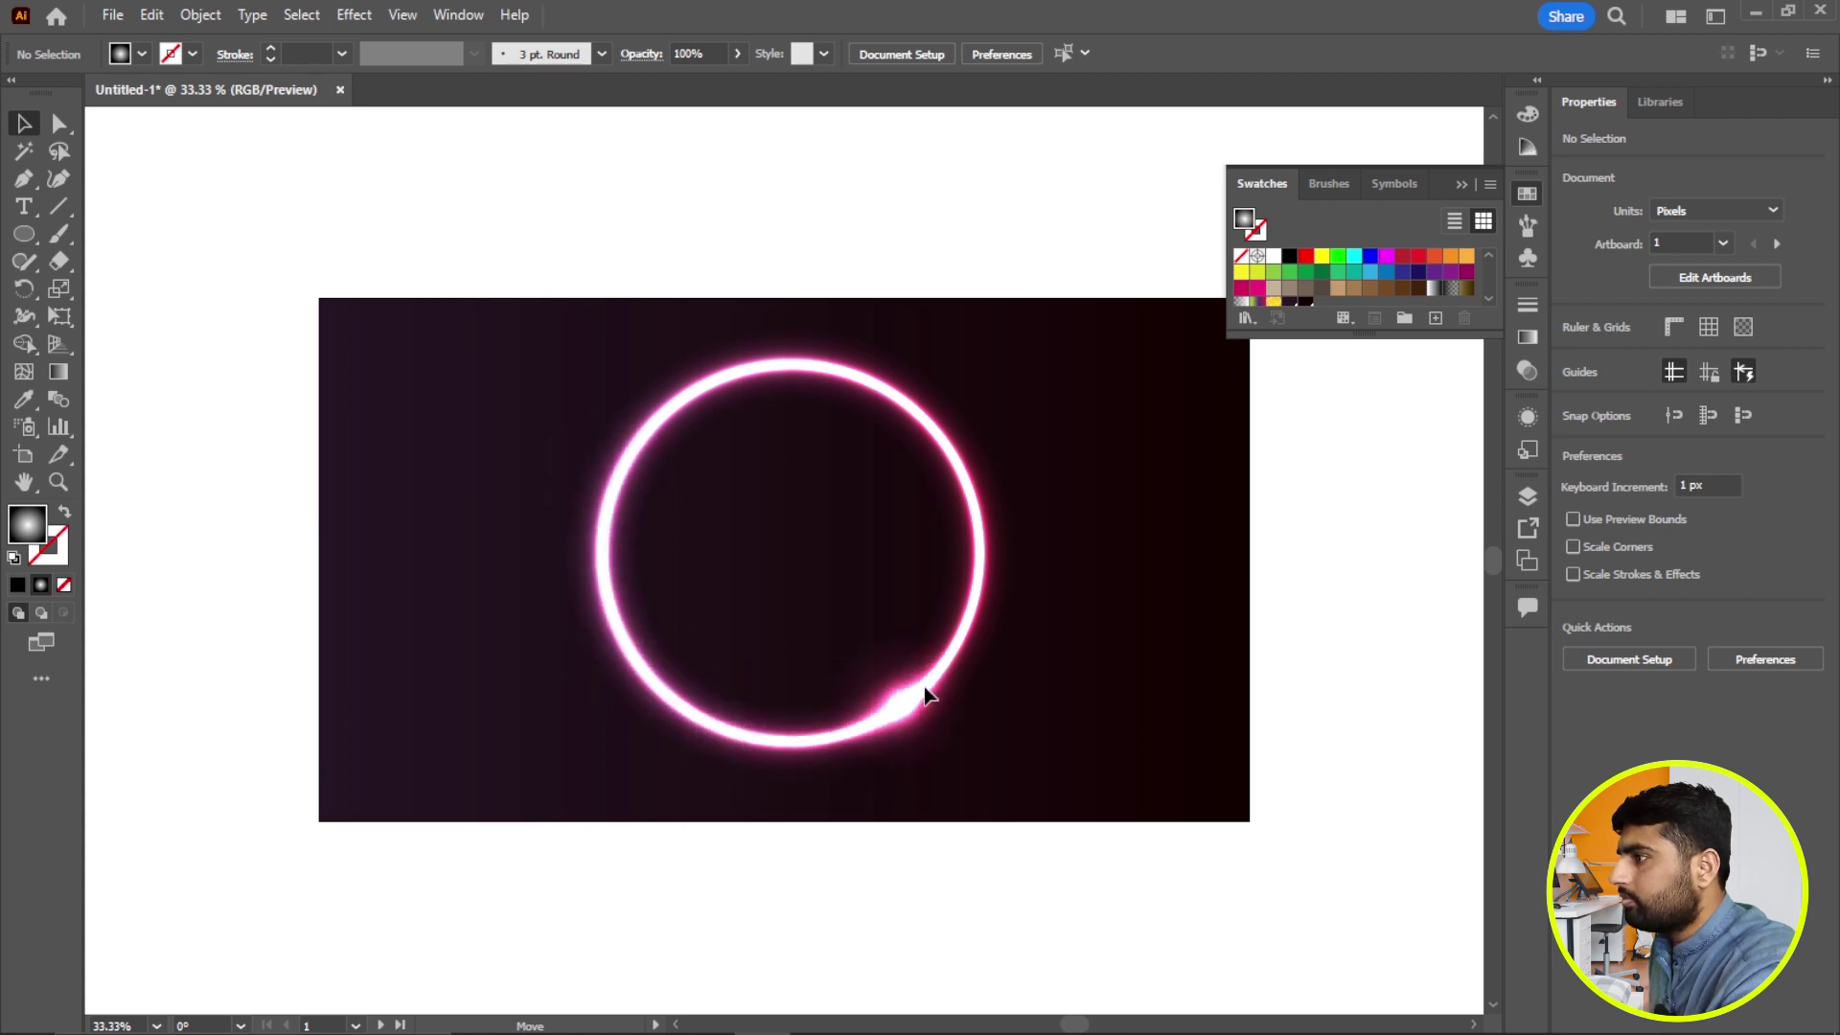
pyautogui.moveTo(796, 731)
pyautogui.mouseDown()
pyautogui.moveTo(1031, 533)
pyautogui.moveTo(584, 551)
pyautogui.moveTo(669, 447)
pyautogui.moveTo(859, 370)
pyautogui.moveTo(949, 526)
pyautogui.moveTo(900, 709)
pyautogui.moveTo(706, 731)
pyautogui.moveTo(616, 567)
pyautogui.moveTo(739, 419)
pyautogui.moveTo(893, 439)
pyautogui.moveTo(882, 602)
pyautogui.moveTo(837, 530)
pyautogui.moveTo(795, 523)
pyautogui.moveTo(794, 556)
pyautogui.mouseUp()
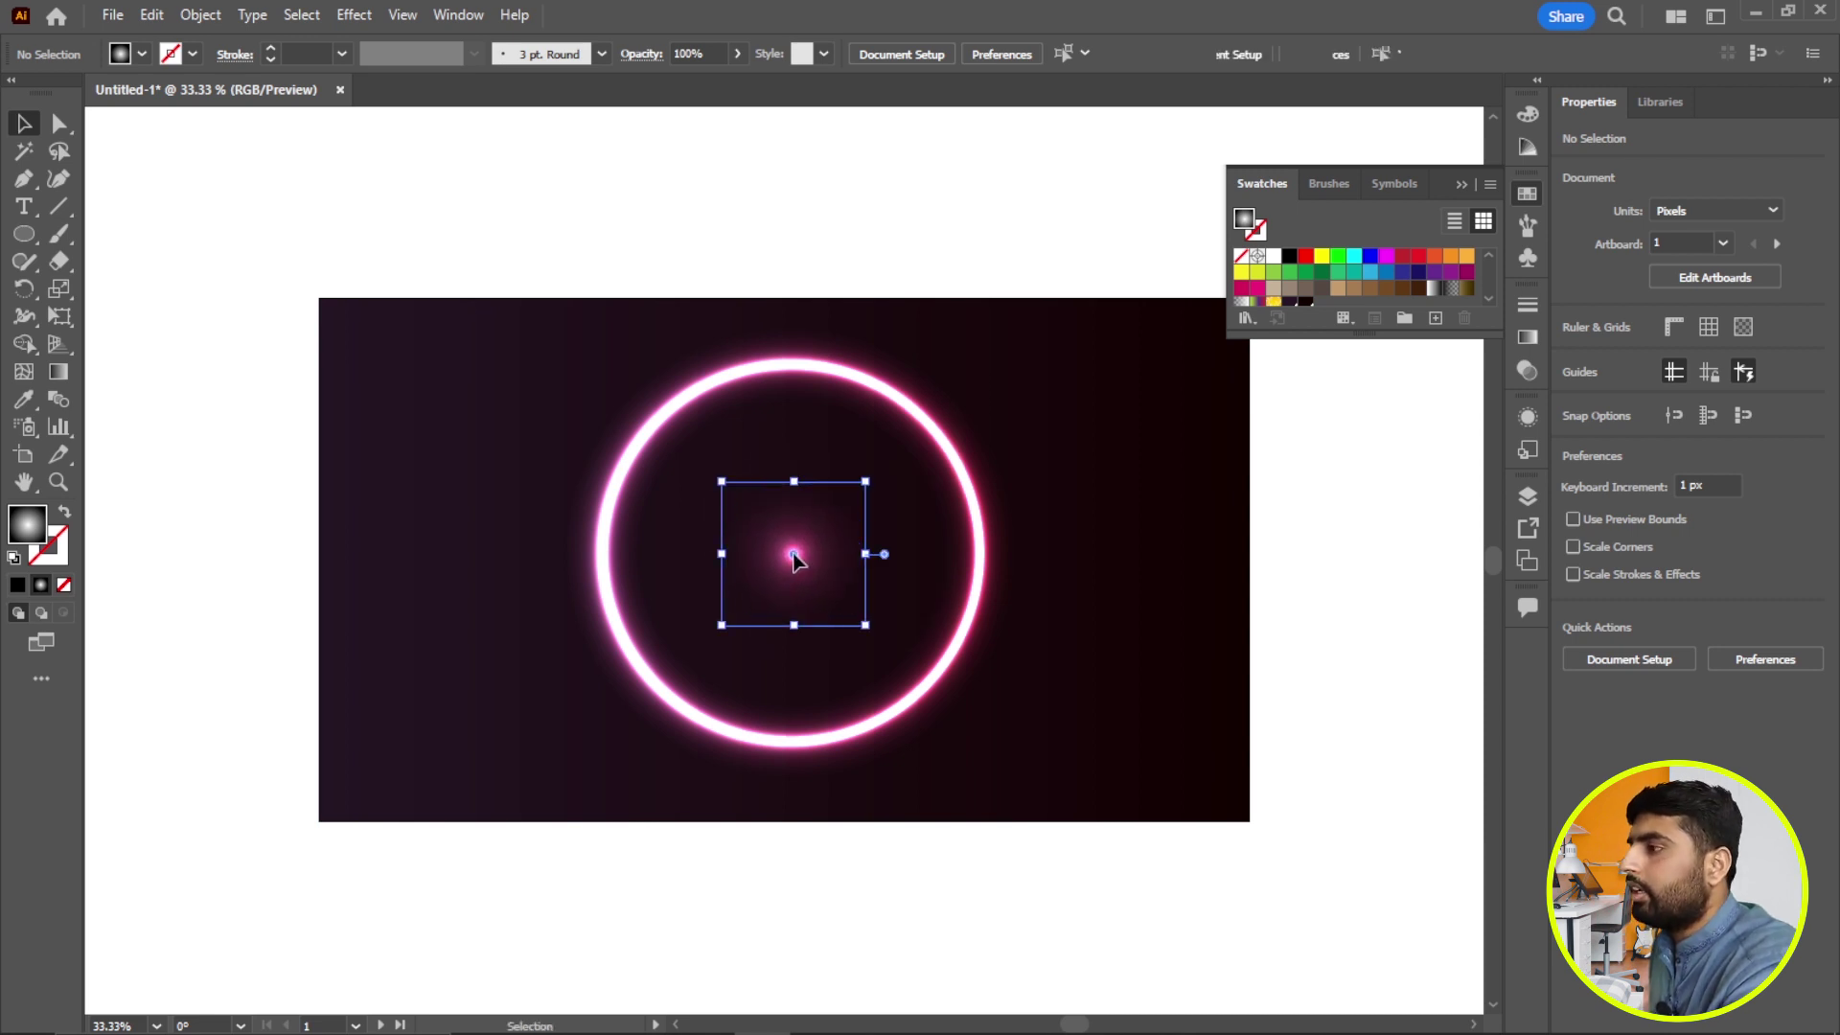
pyautogui.click(1060, 562)
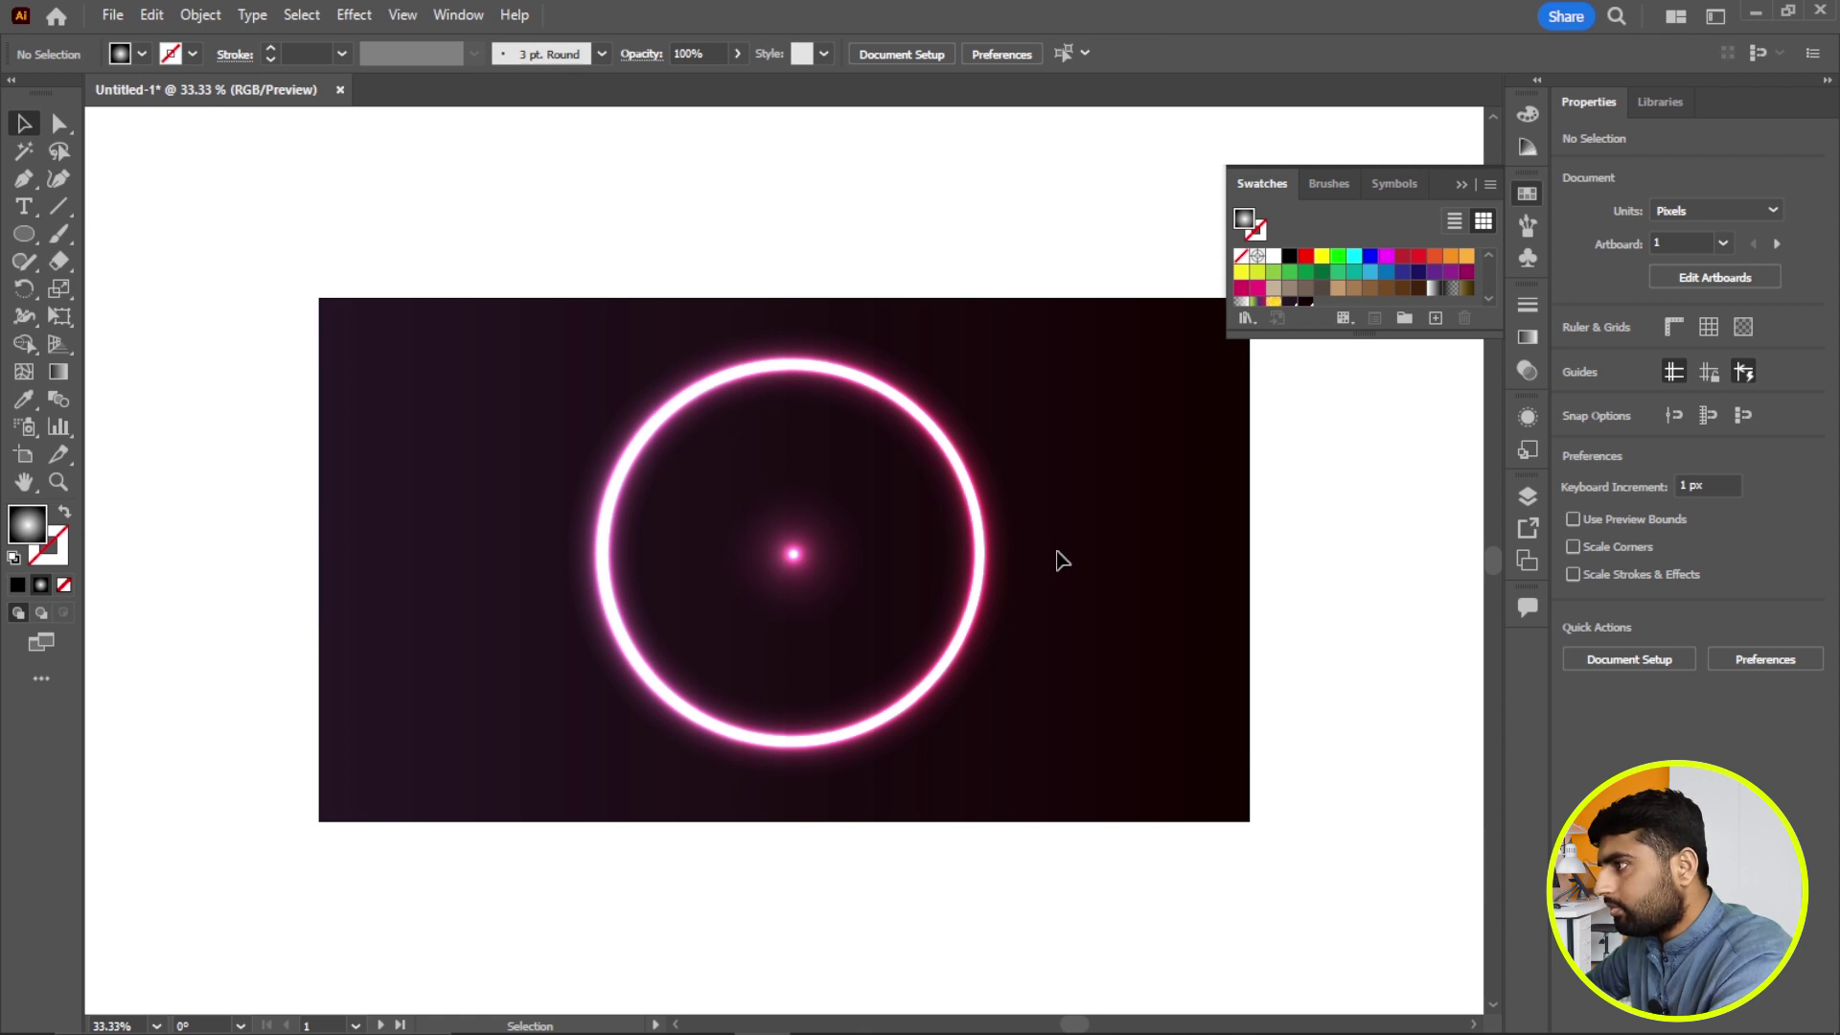